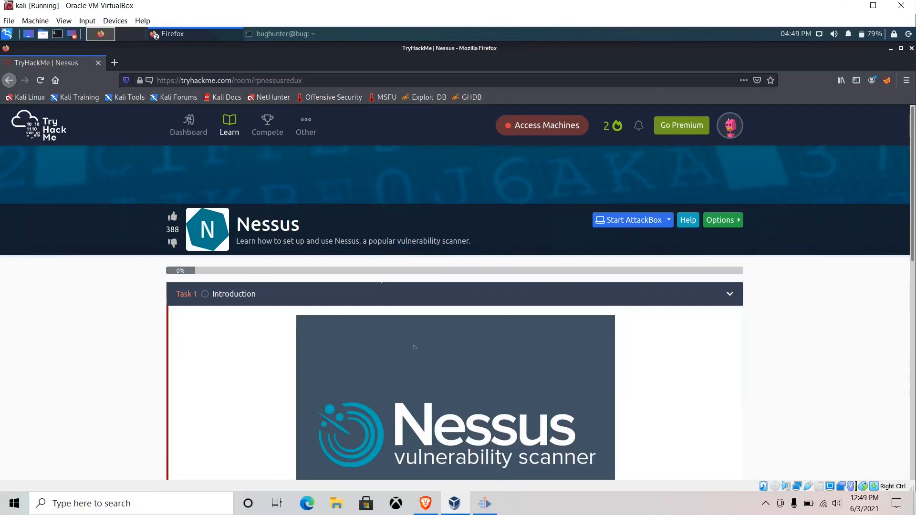
Read the Task 1 Introduction about the Nessus vulnerability scanner and mark its question as completed
scroll(415, 347, "down", 3)
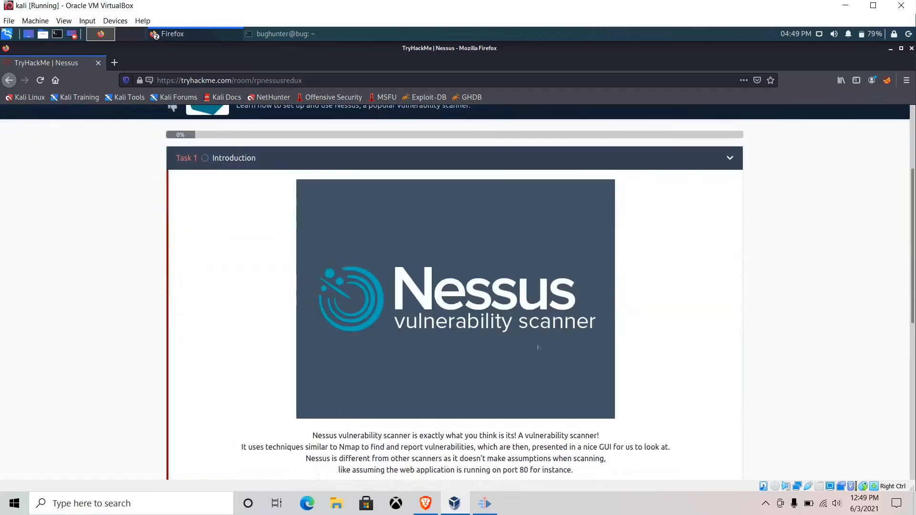
scroll(400, 329, "down", 1)
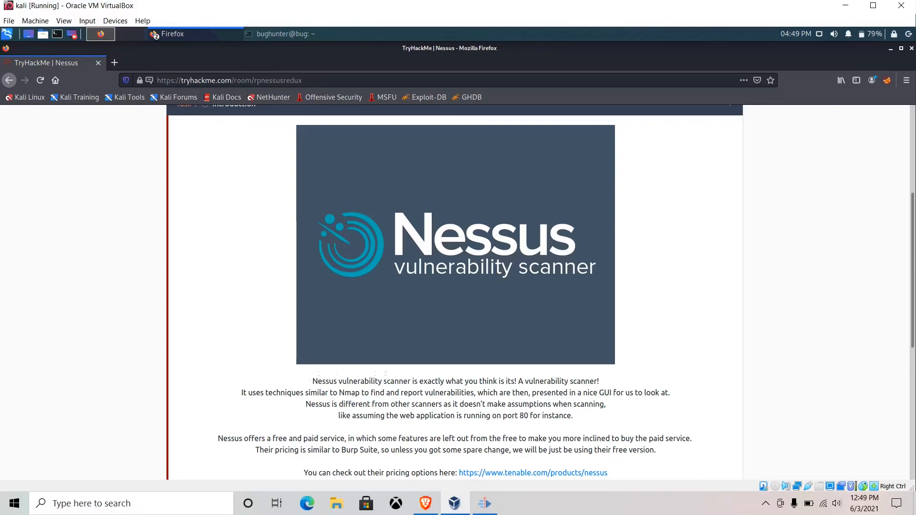
scroll(387, 375, "down", 2)
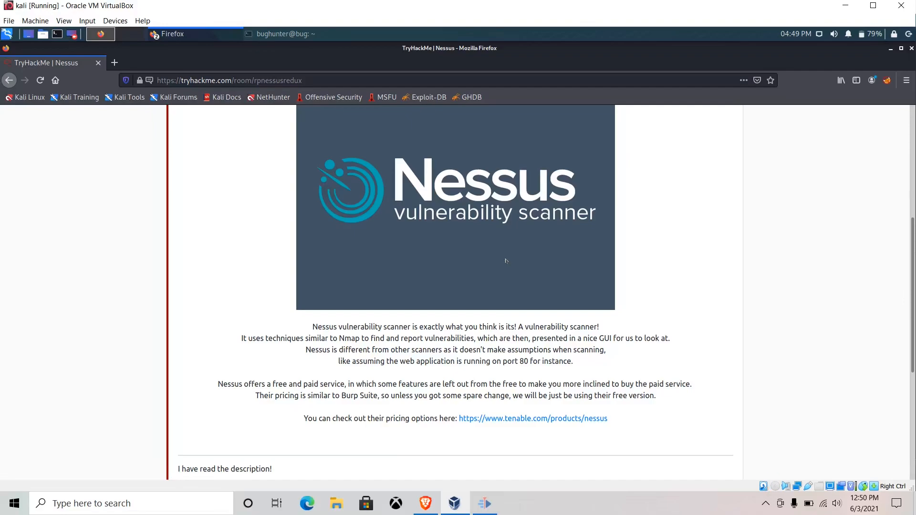
scroll(507, 260, "down", 1)
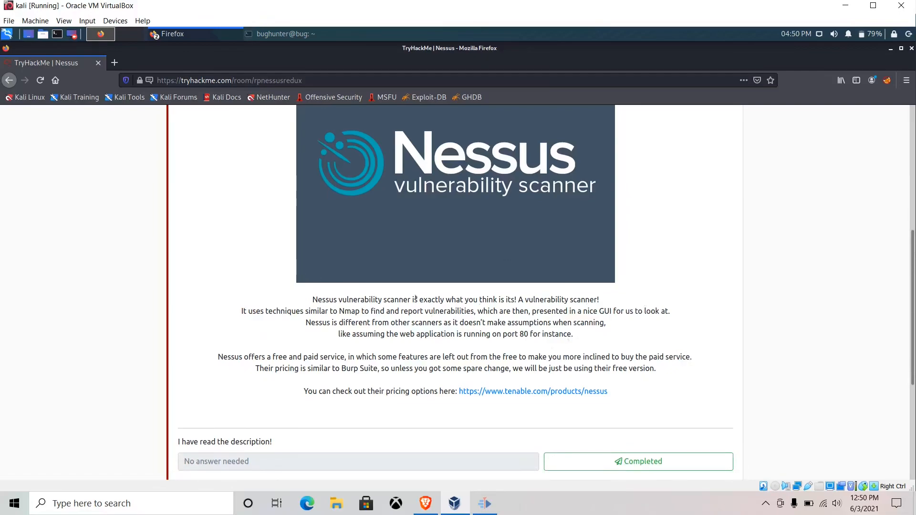
scroll(488, 357, "down", 3)
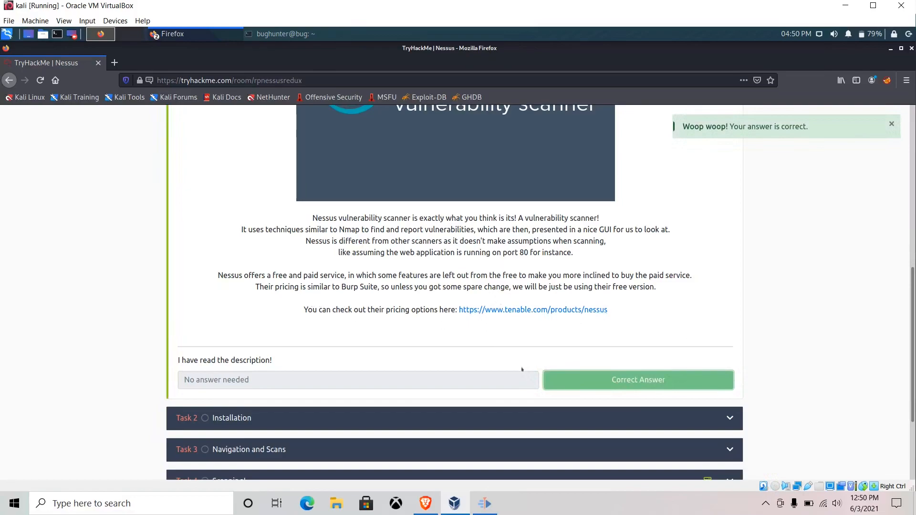
Expand the Task 2 Installation section and mark Step #1, registering for an activation code, as completed
scroll(522, 369, "down", 2)
left_click(730, 362)
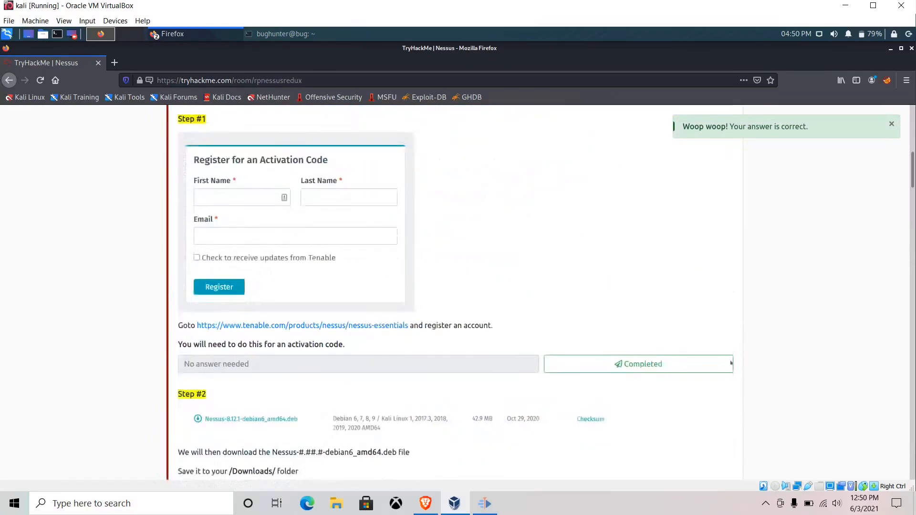
scroll(561, 322, "up", 3)
scroll(561, 324, "up", 3)
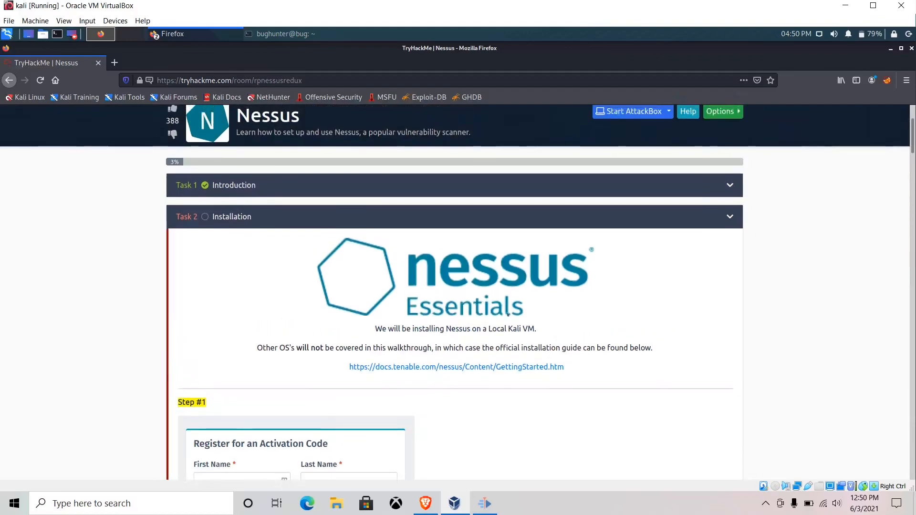
scroll(508, 314, "down", 3)
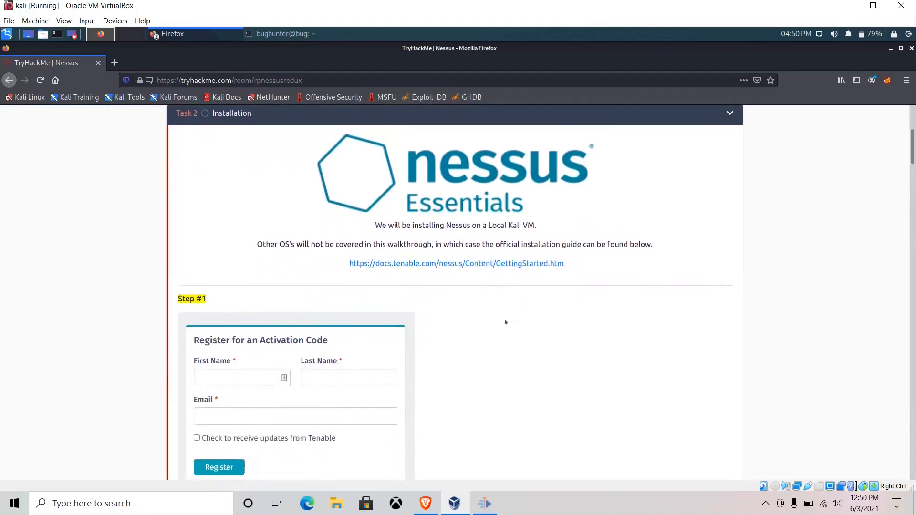
scroll(505, 322, "down", 2)
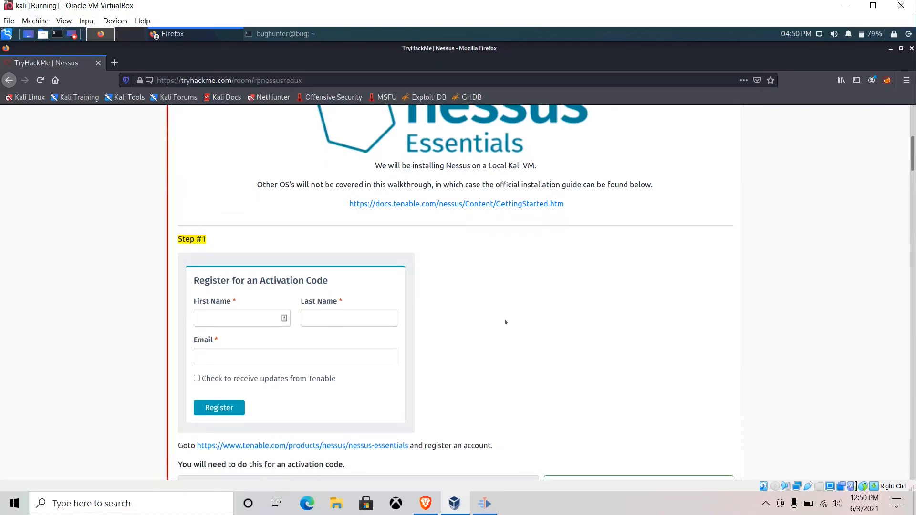
scroll(505, 322, "down", 2)
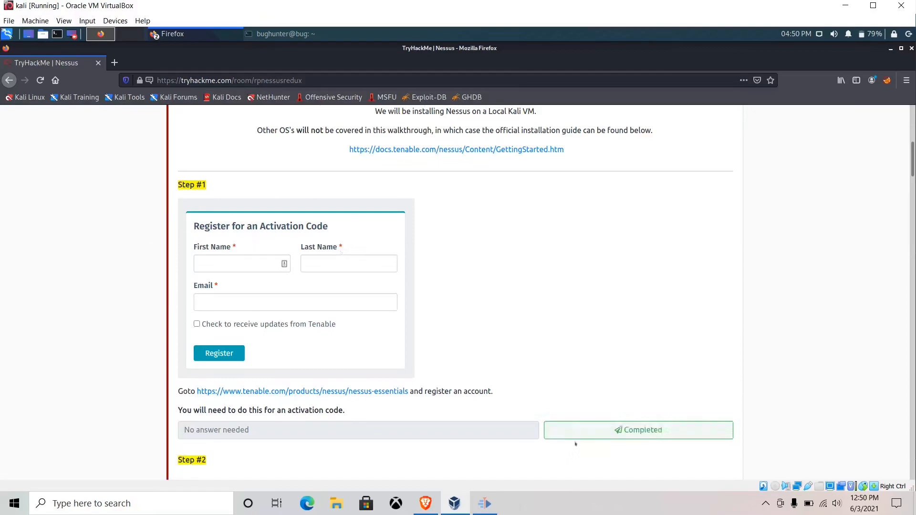
scroll(237, 296, "down", 6)
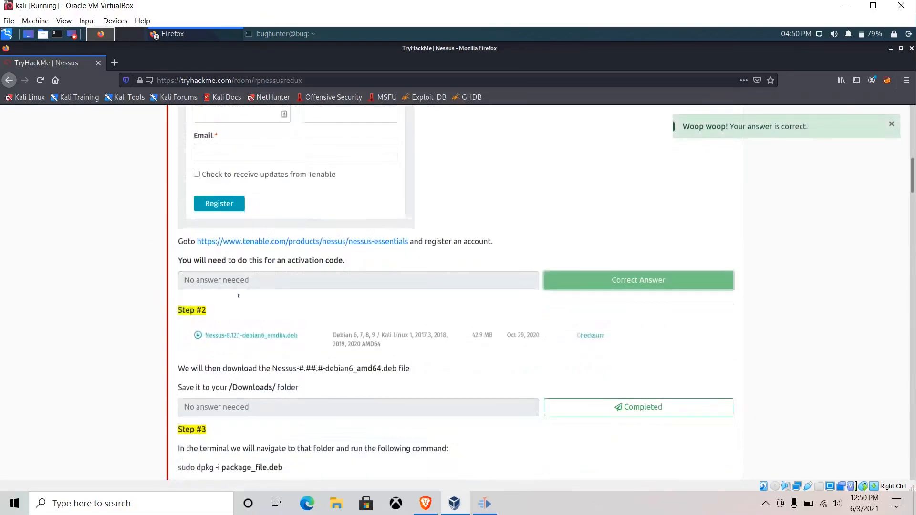
Mark Step #2 (downloading the .deb file) and Step #3 (installing the package with dpkg) as completed
left_click(591, 392)
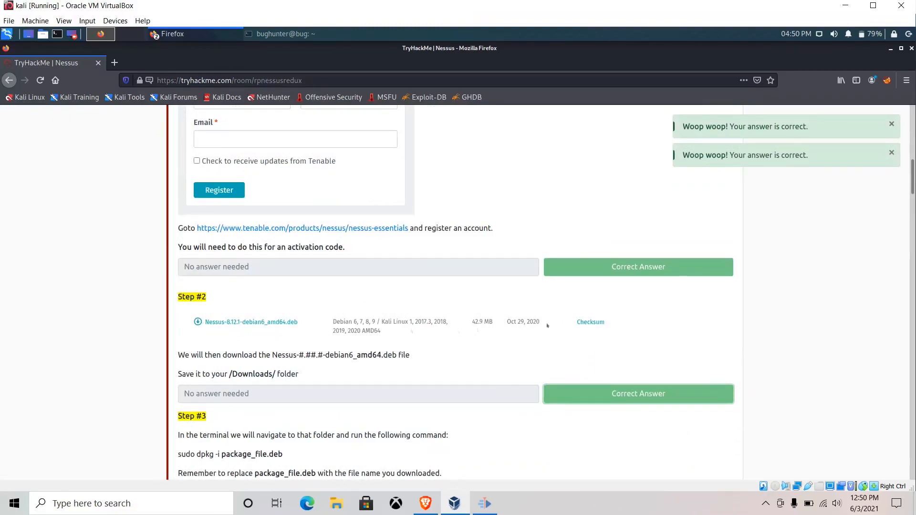
scroll(307, 310, "down", 2)
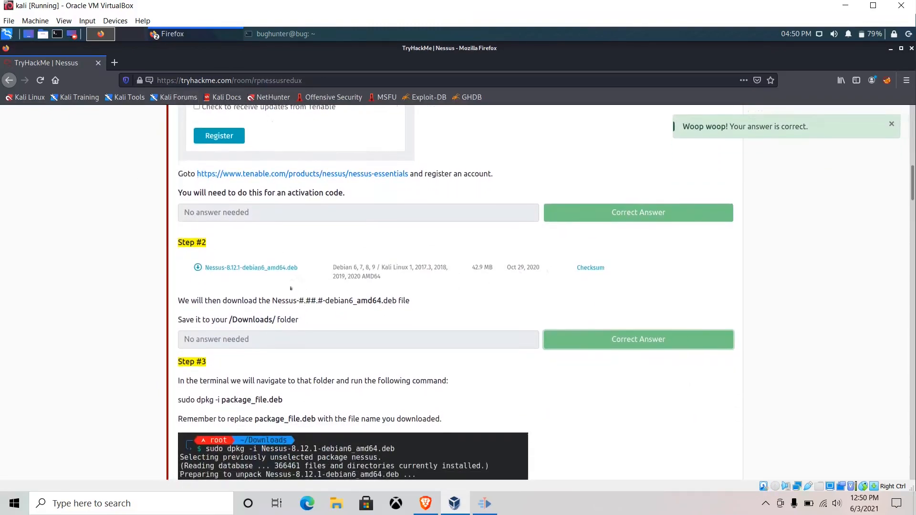
scroll(291, 288, "down", 4)
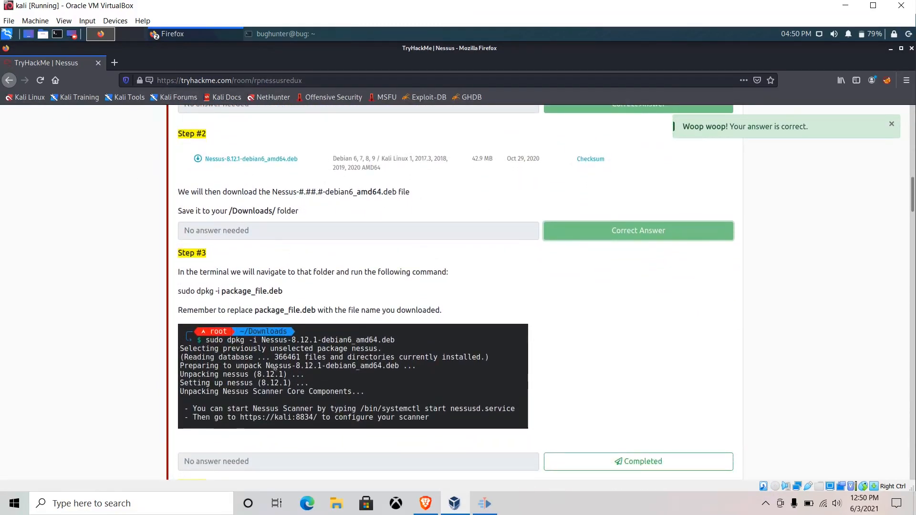
left_click(572, 458)
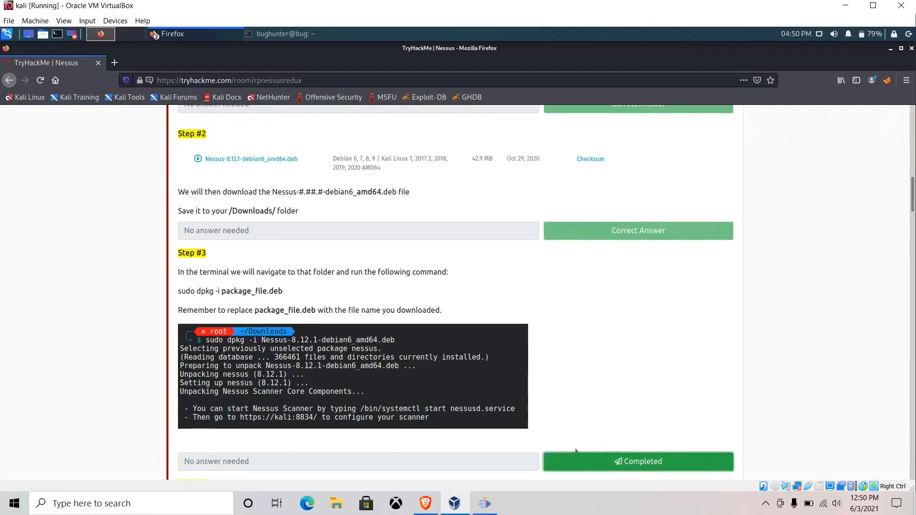
Copy the Step #4 service command "sudo /bin/systemctl start nessusd.service" from the installation instructions
scroll(228, 323, "down", 1)
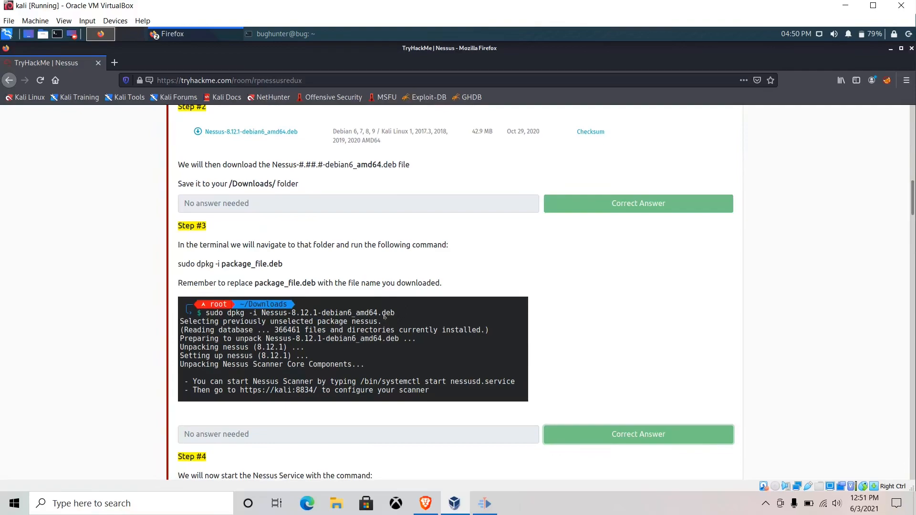
scroll(222, 330, "down", 2)
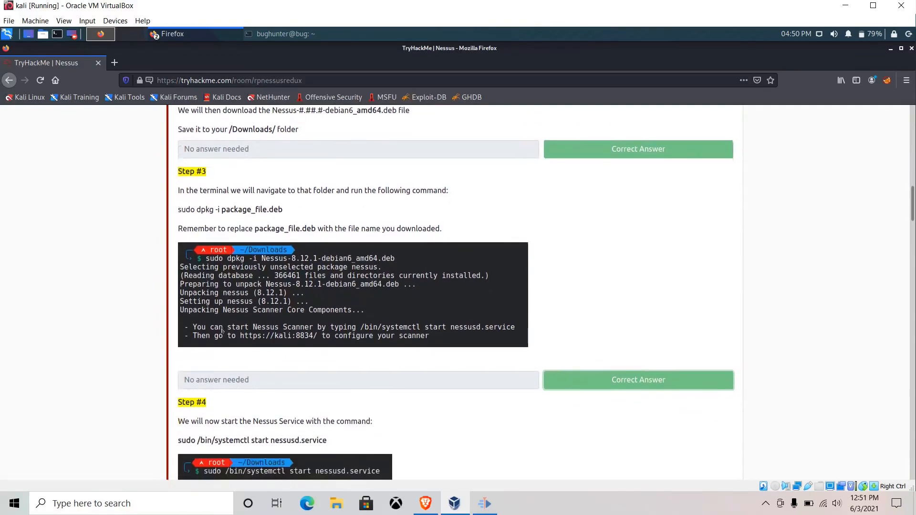
scroll(222, 330, "down", 1)
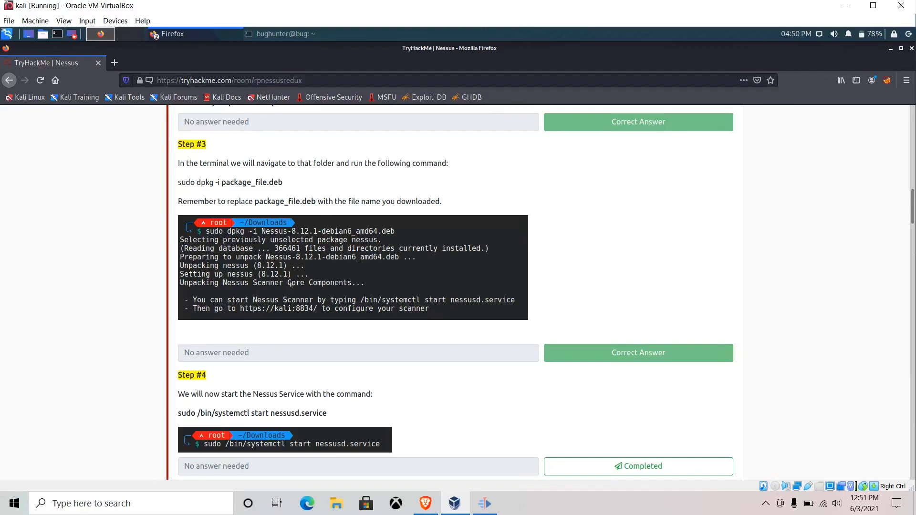
scroll(296, 284, "down", 3)
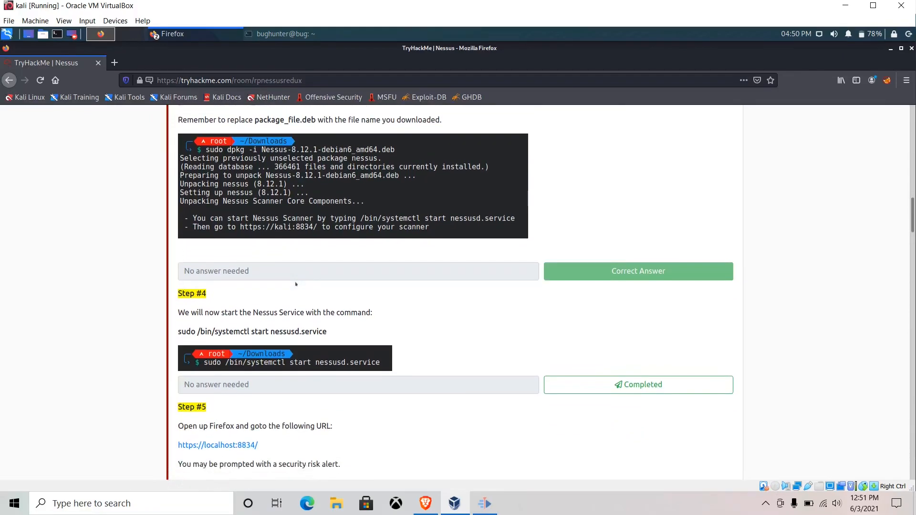
scroll(296, 284, "down", 2)
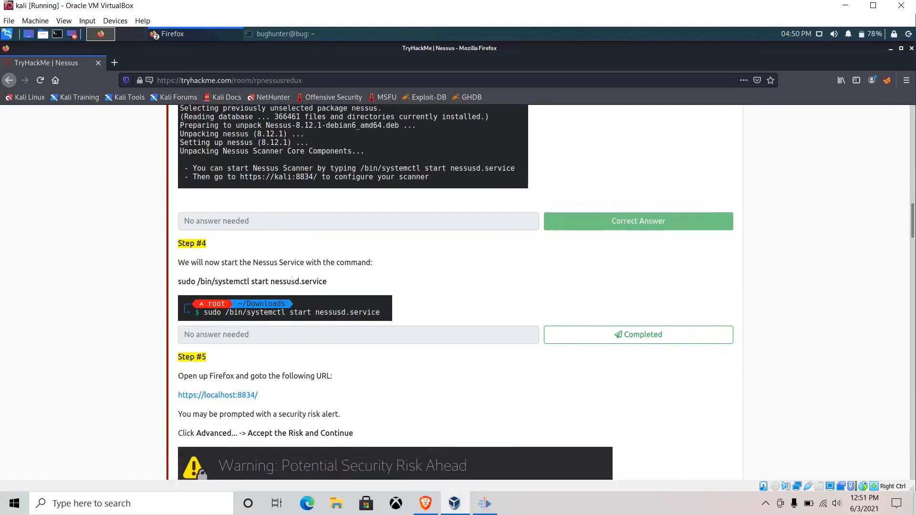
scroll(295, 284, "down", 1)
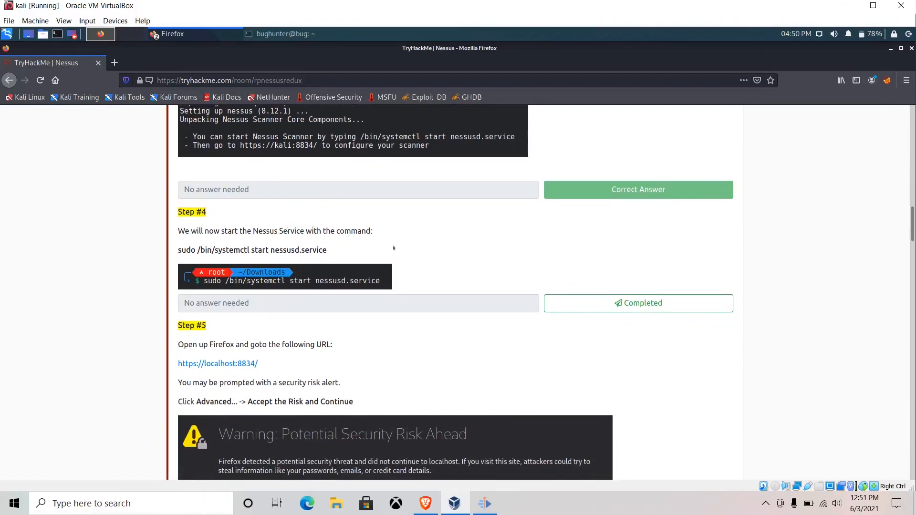
mouse_move(174, 250)
left_mouse_down()
mouse_move(301, 250)
mouse_move(179, 249)
left_mouse_up()
right_click(188, 248)
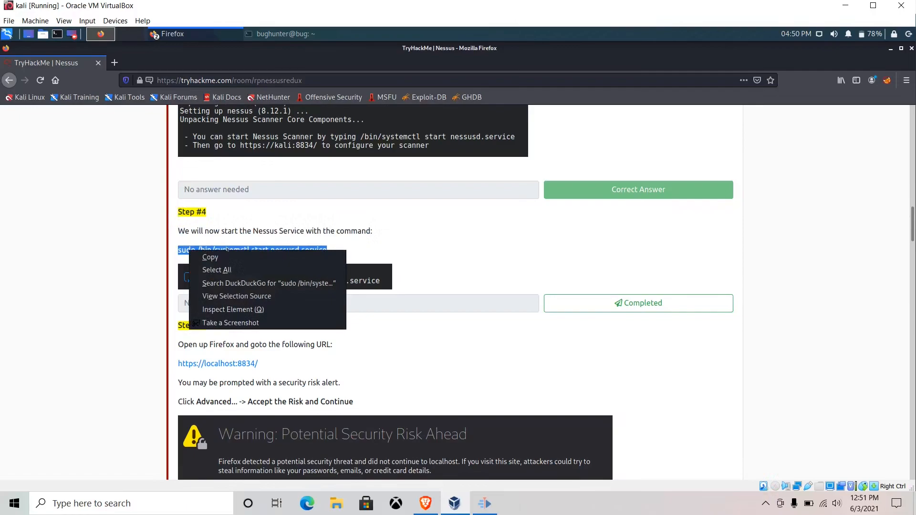
left_click(203, 257)
Switch to the terminal and run "sudo /bin/systemctl start nessusd.service", authenticating with the sudo password
left_click(269, 34)
right_click(233, 126)
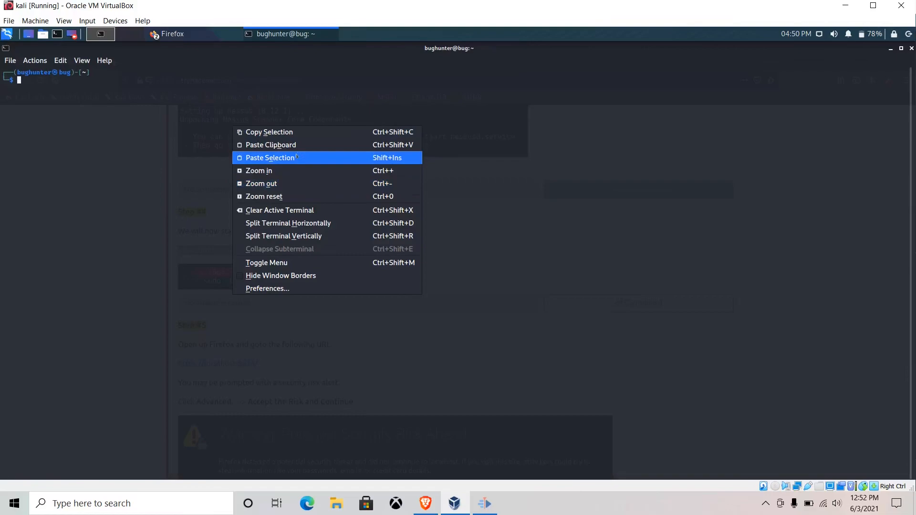
left_click(270, 158)
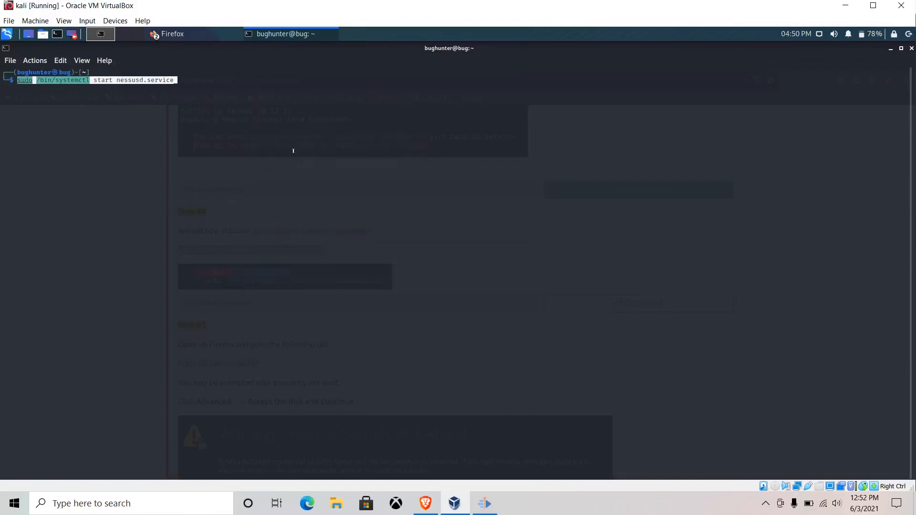
key("Return")
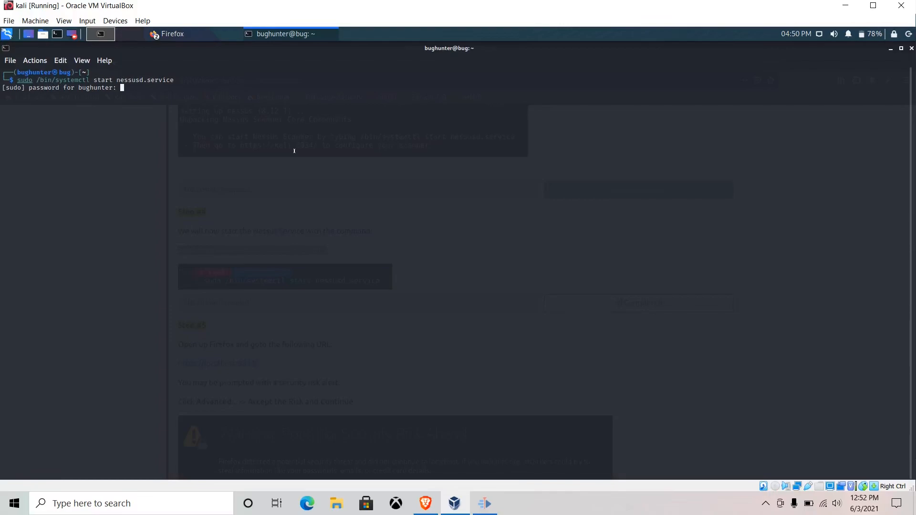
key("Return")
Switch back to the TryHackMe Nessus room in Firefox and examine the Step #5 instructions
left_click(181, 37)
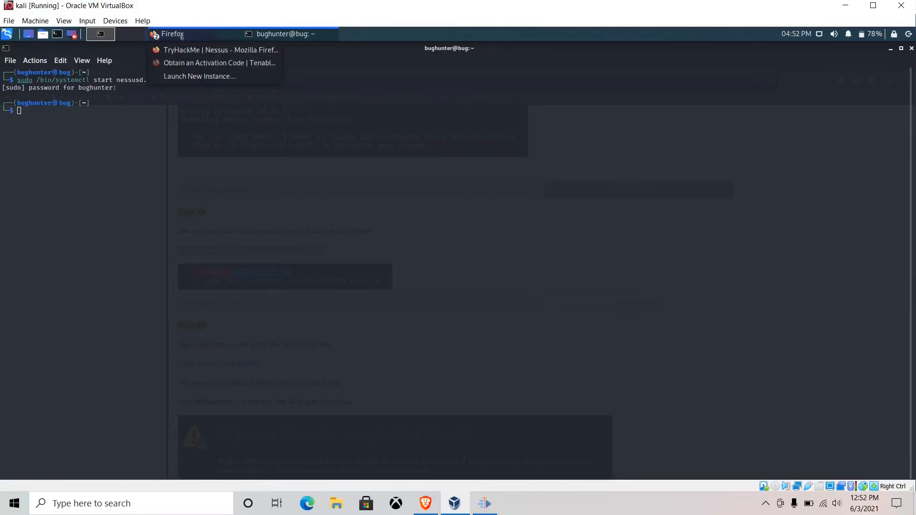
left_click(191, 50)
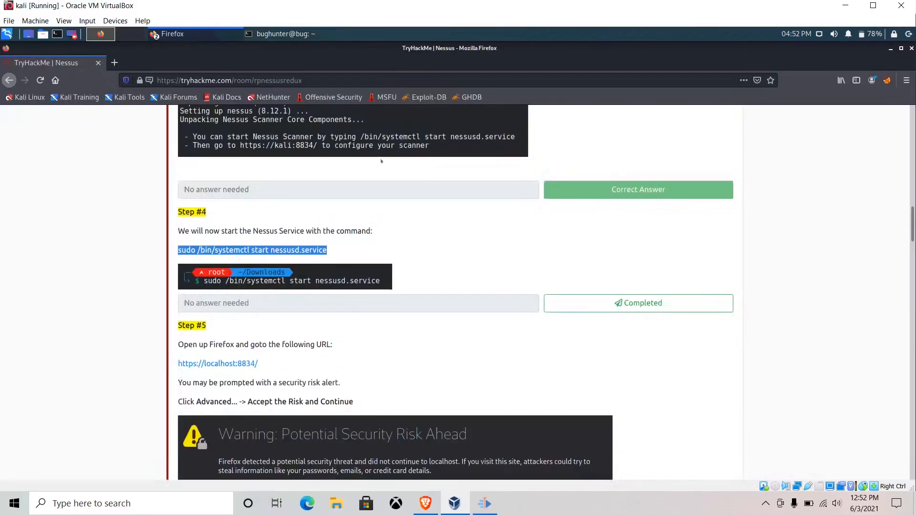
scroll(283, 339, "down", 4)
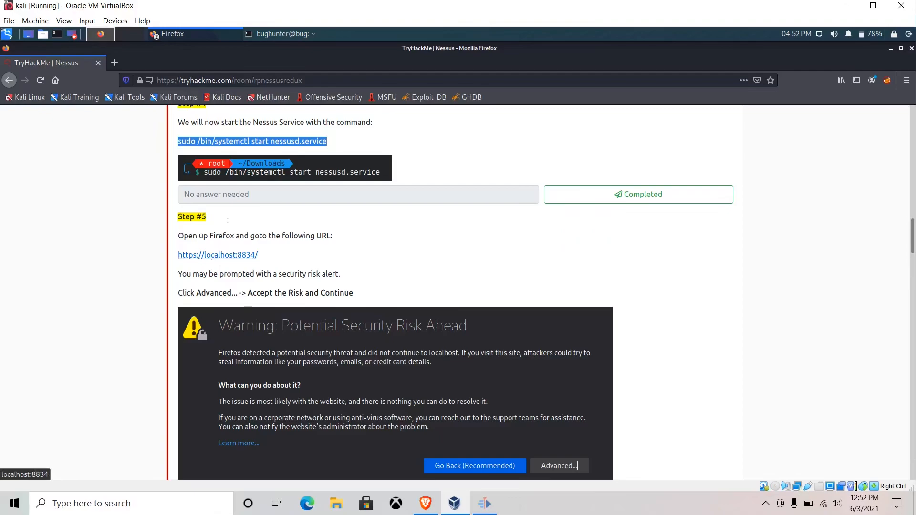
left_click(115, 62)
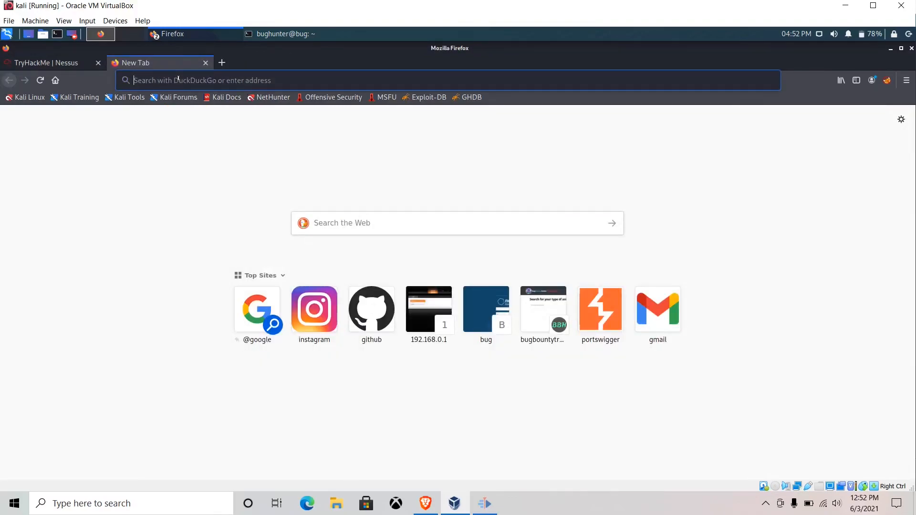
left_click(179, 80)
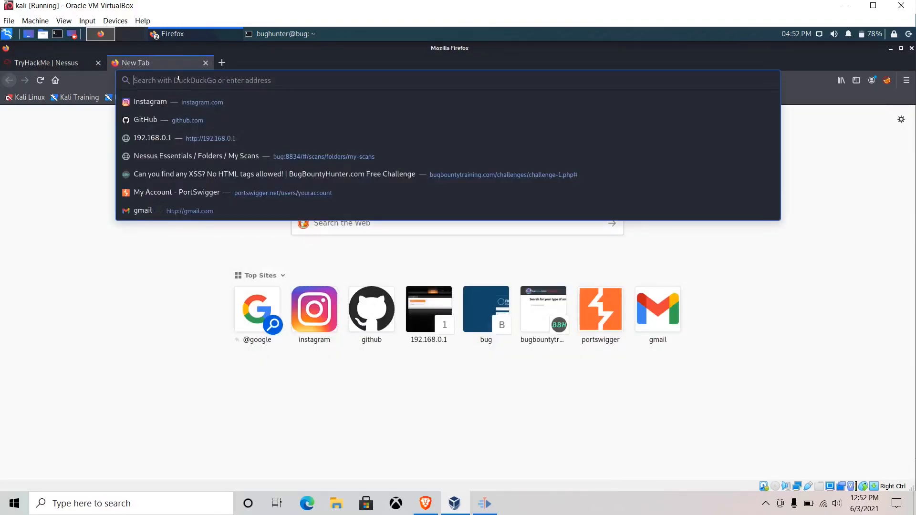
type("ca")
key("BackSpace")
key("BackSpace")
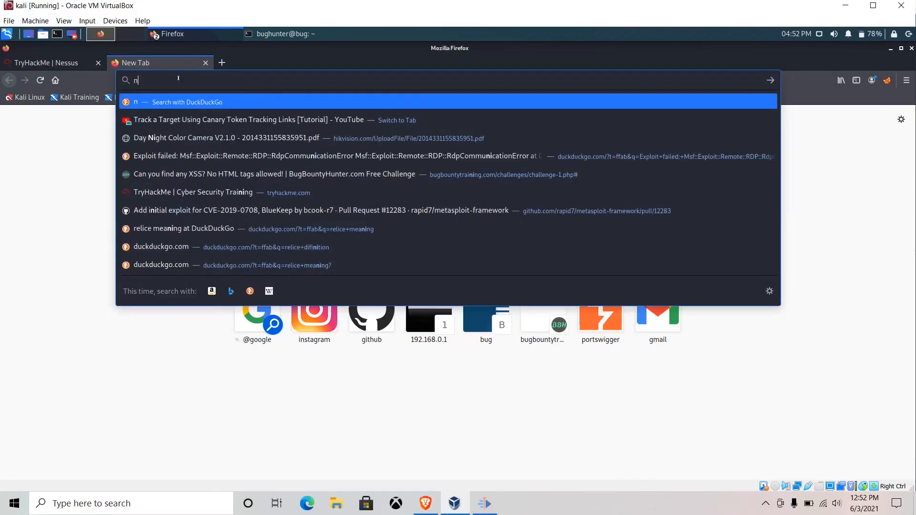
type("ht")
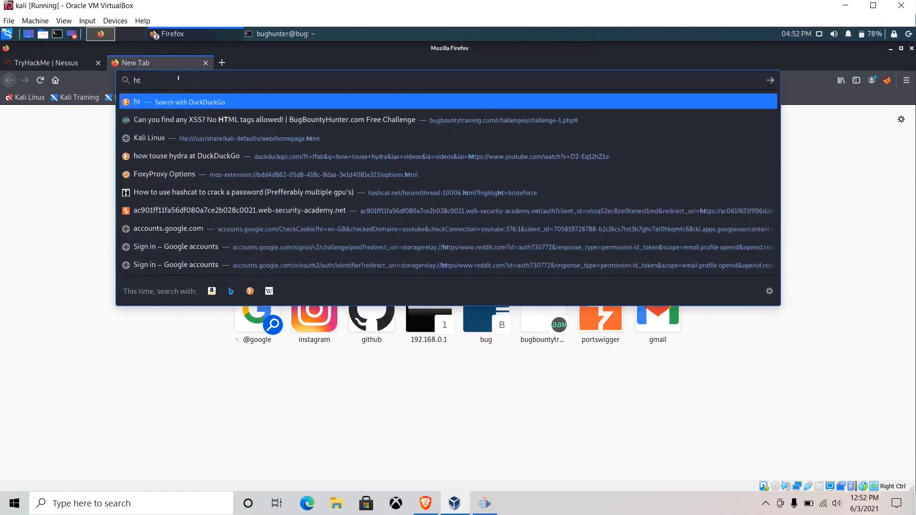
type("pp")
key("BackSpace")
key("BackSpace")
type("tps://")
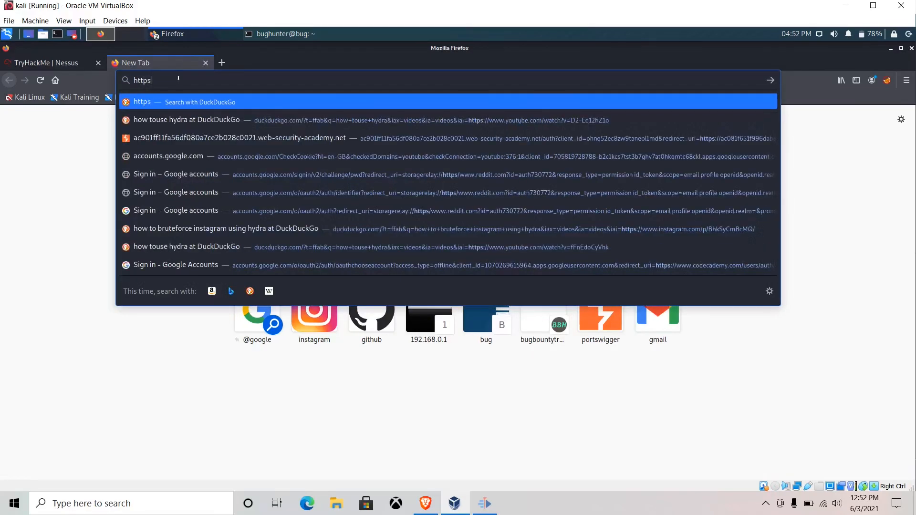
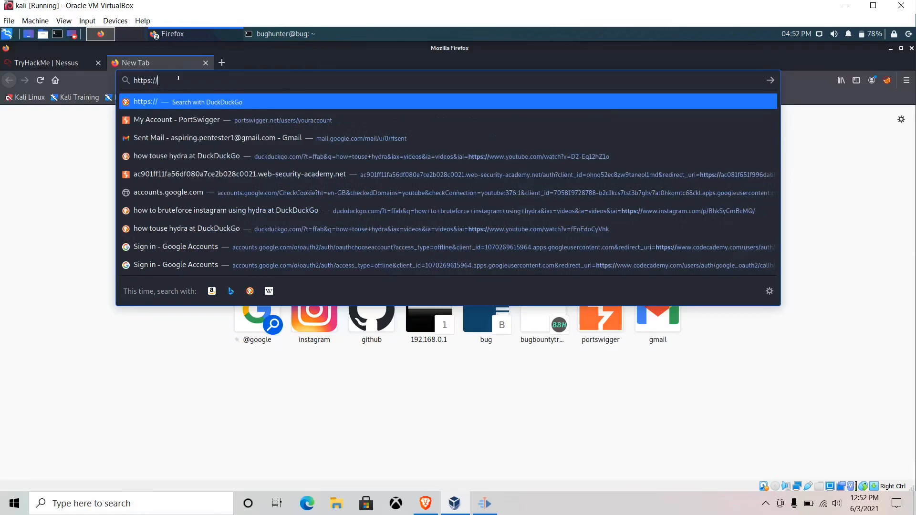
left_click(48, 62)
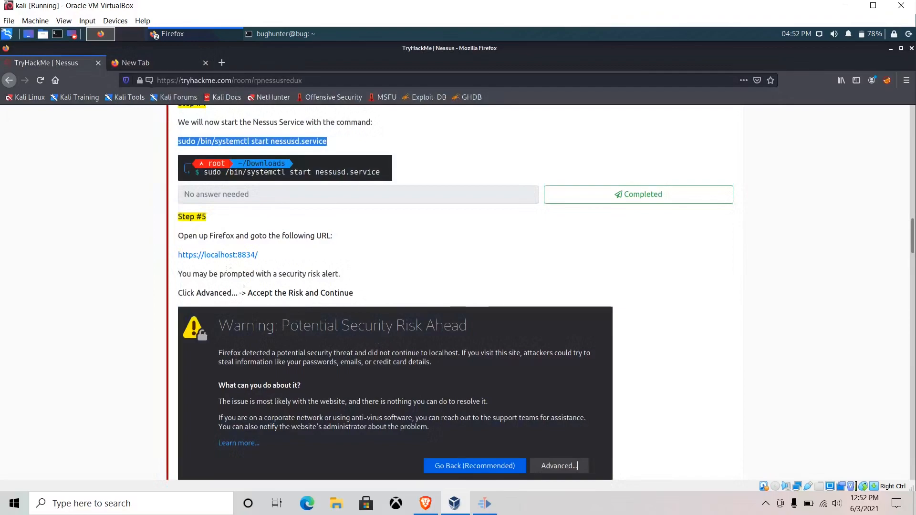
left_click(157, 67)
type("b")
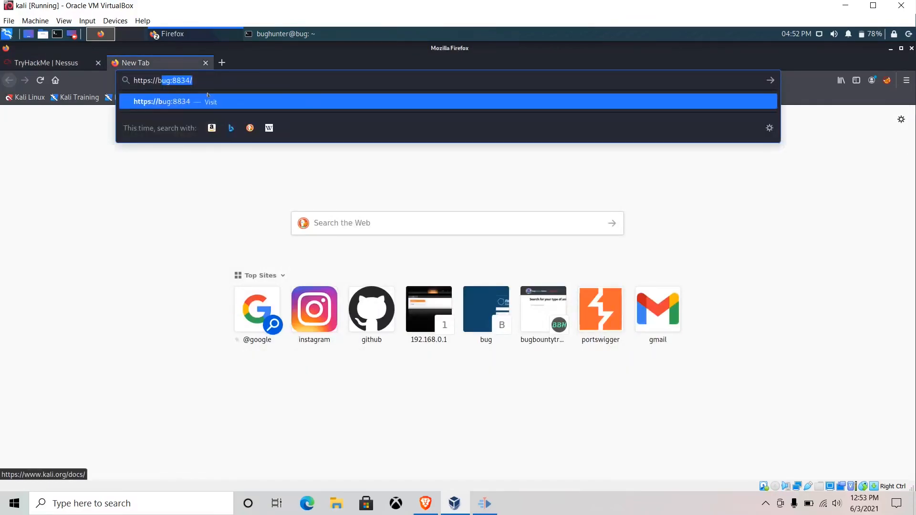
type("ug")
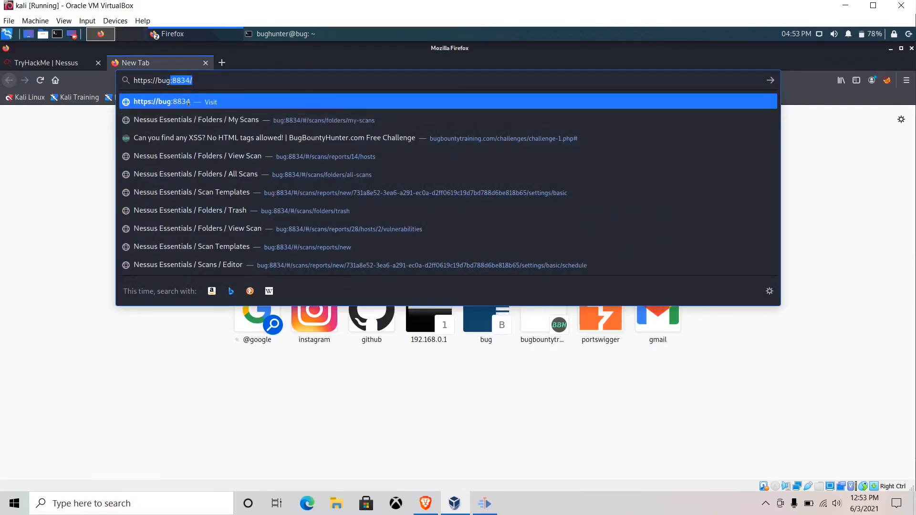
left_click(188, 103)
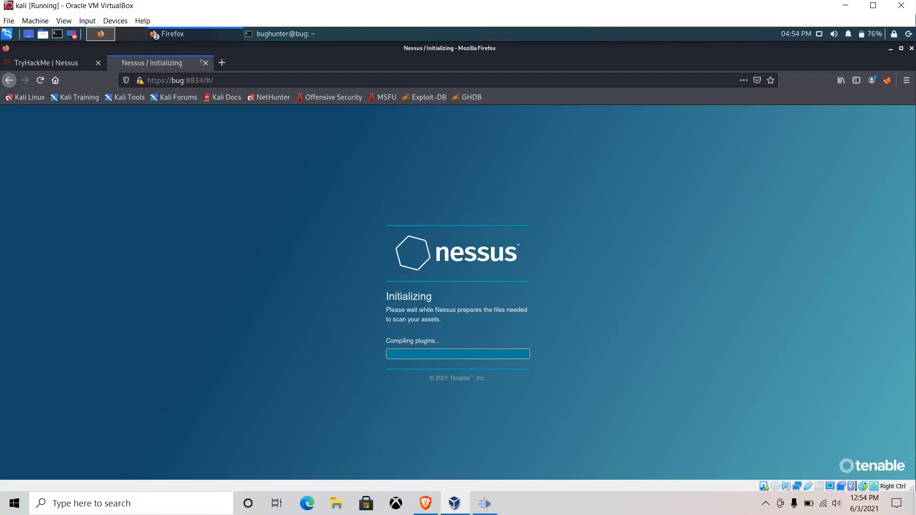
Return to the TryHackMe room and mark Step #5 (opening the Nessus URL) as completed
left_click(53, 62)
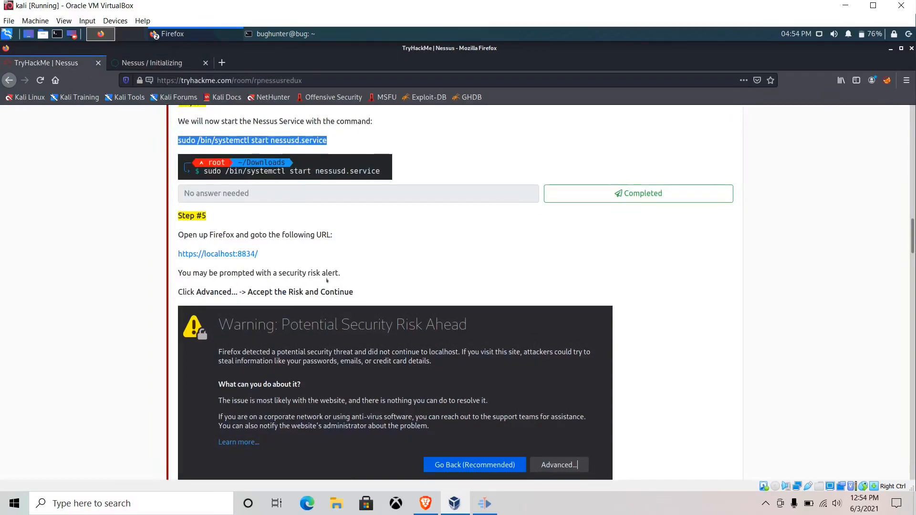
scroll(326, 279, "down", 2)
scroll(327, 279, "down", 4)
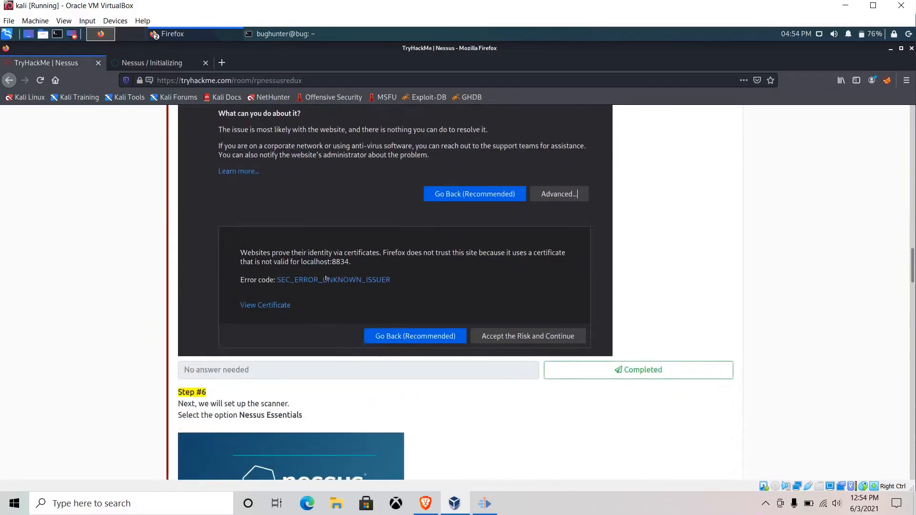
left_click(617, 341)
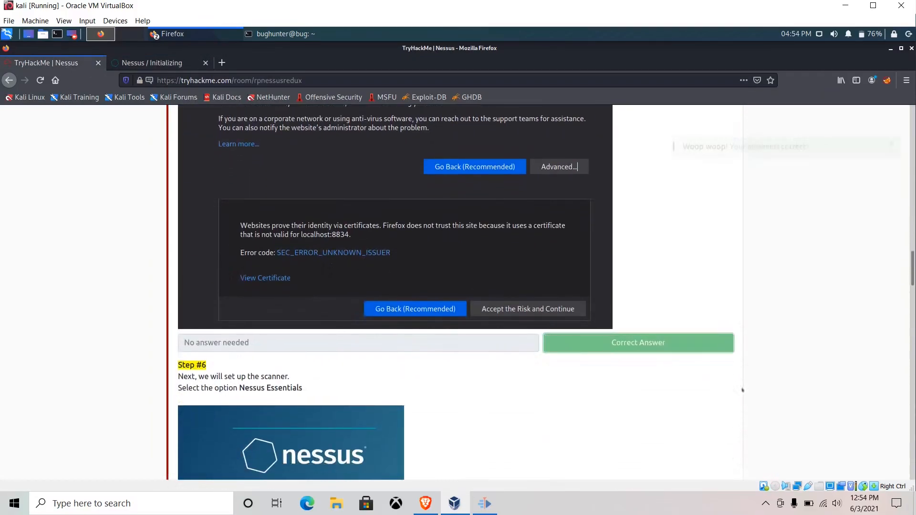
Read the Step #6 instructions on choosing Nessus Essentials and entering the activation code, and mark the step as completed
scroll(420, 277, "down", 3)
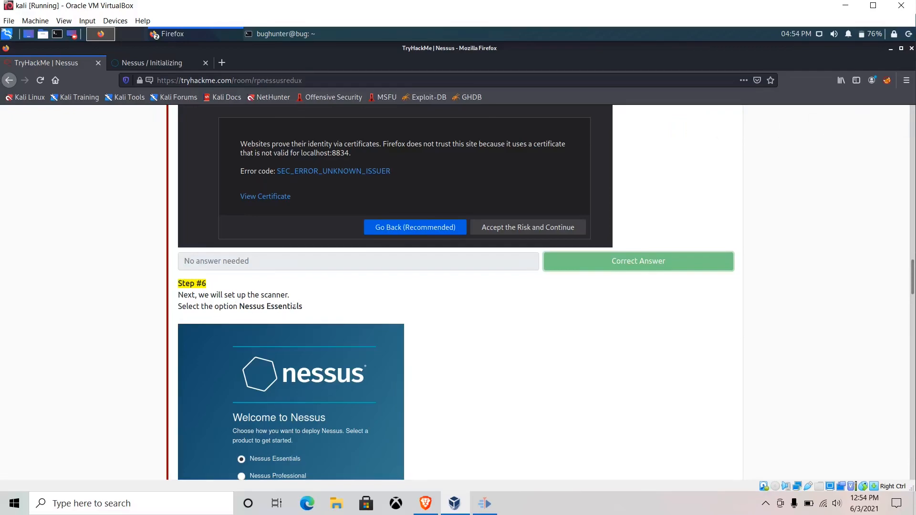
scroll(294, 306, "down", 5)
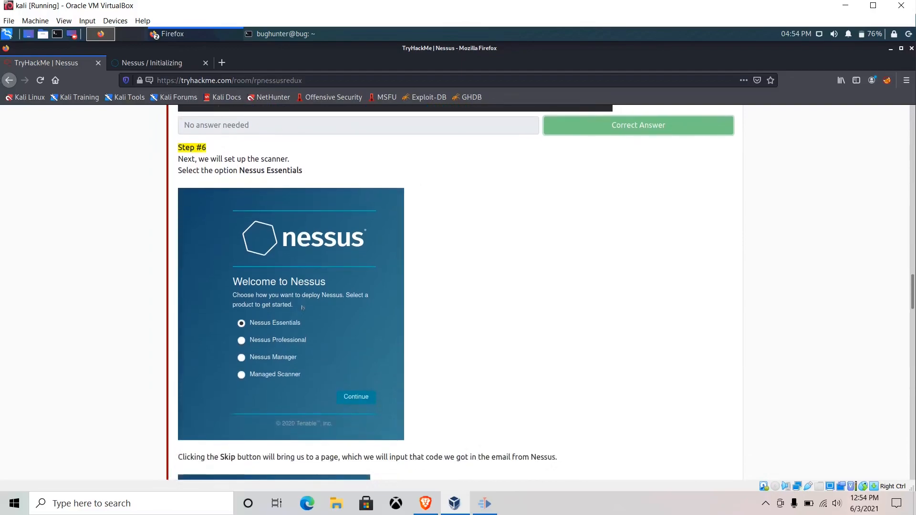
scroll(302, 307, "down", 8)
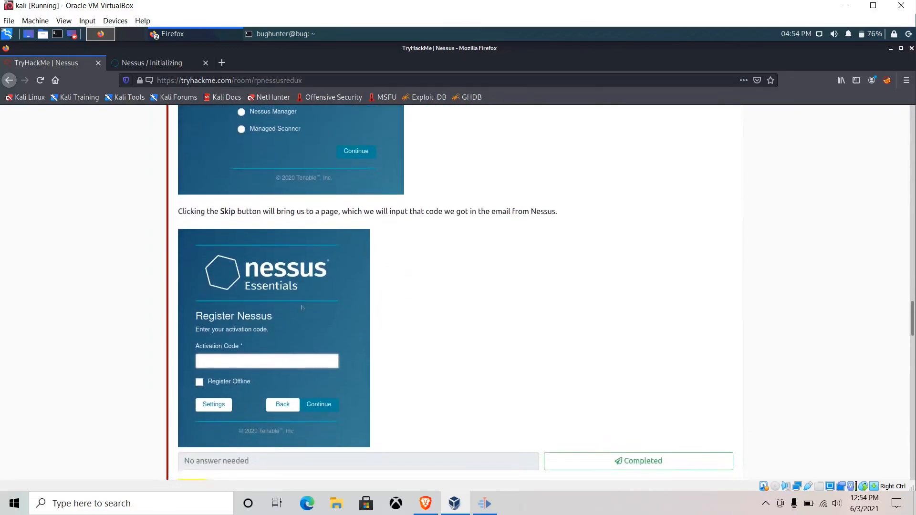
scroll(302, 307, "down", 1)
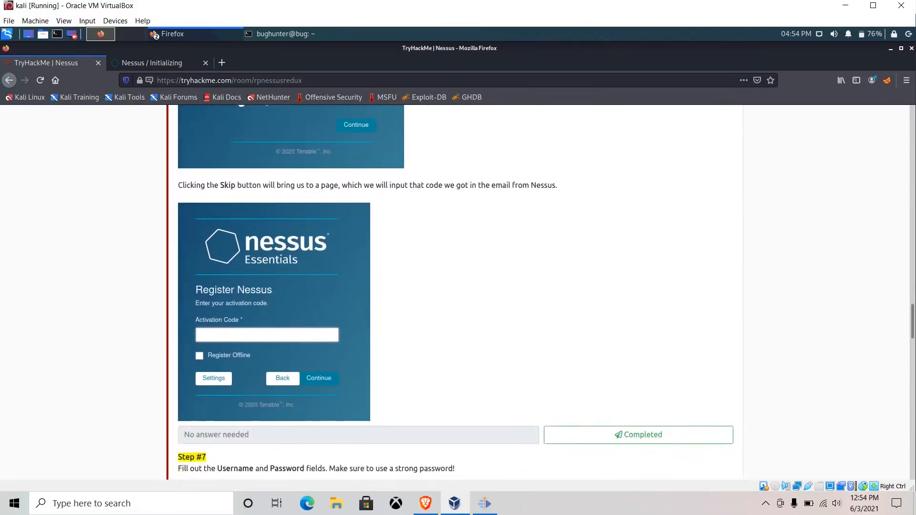
scroll(327, 251, "down", 4)
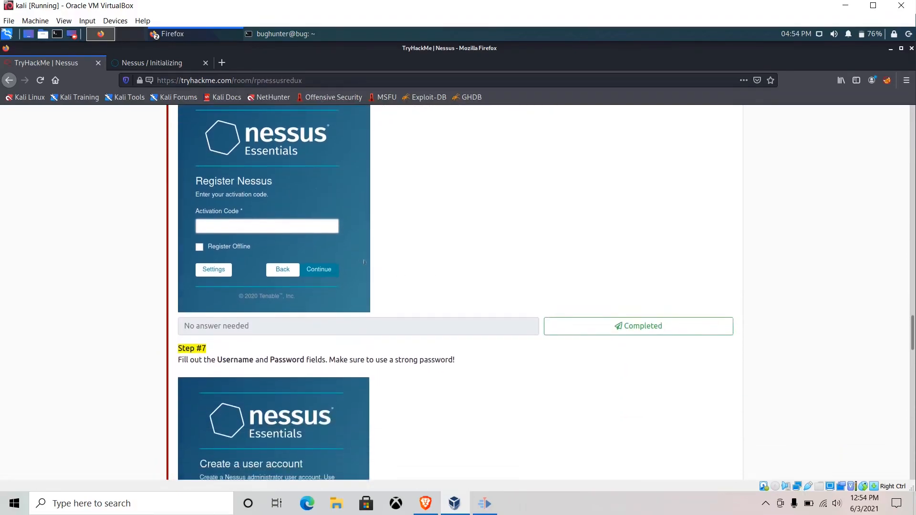
left_click(605, 322)
Mark Step #7 (creating the Nessus user account) as completed and review its instructions down to Step #8
scroll(370, 272, "down", 5)
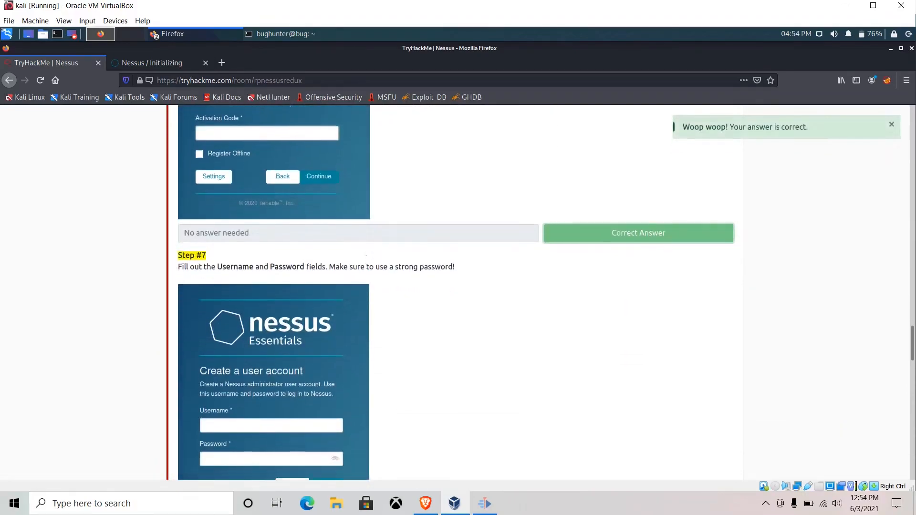
scroll(370, 272, "down", 3)
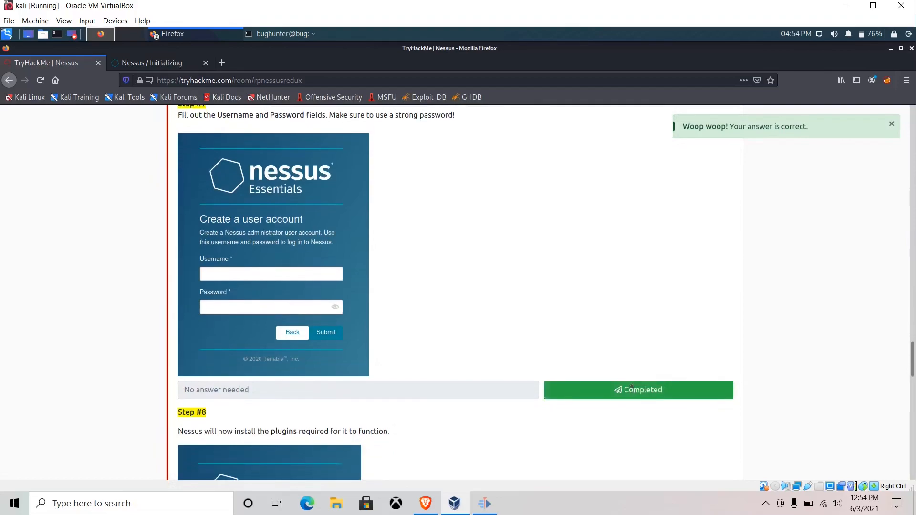
scroll(376, 282, "up", 3)
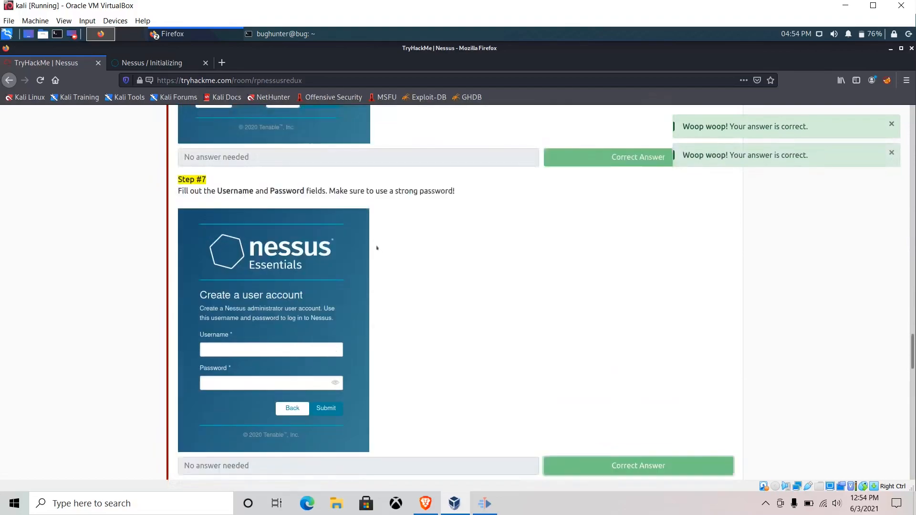
scroll(421, 317, "down", 3)
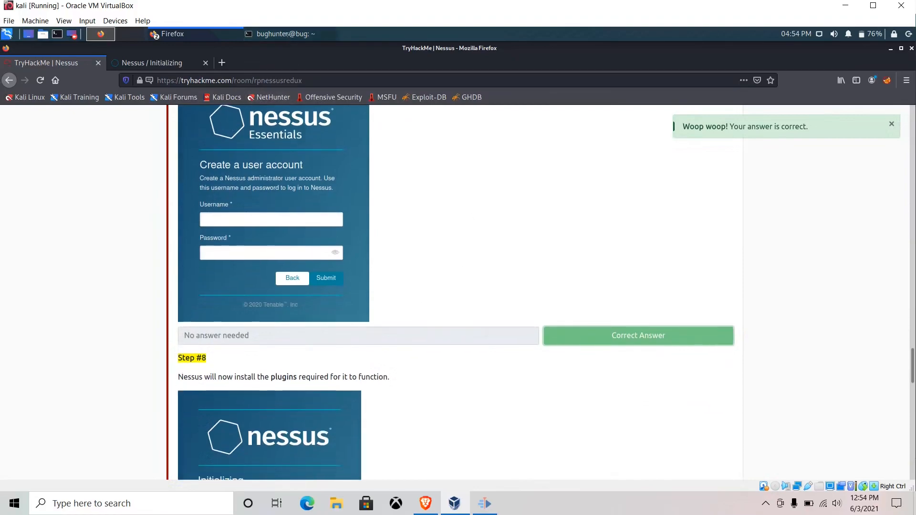
Look at the terminal and check the initialization progress on the Nessus page
left_click(285, 34)
left_click(200, 29)
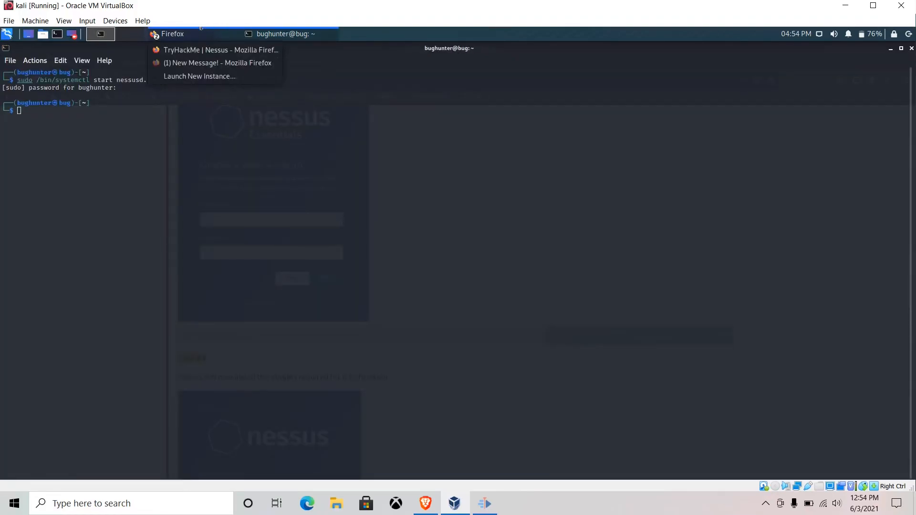
left_click(226, 49)
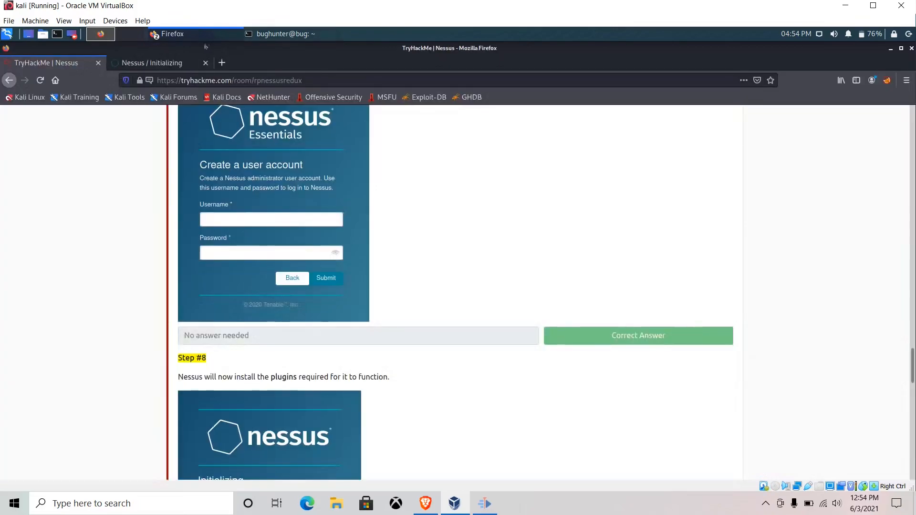
left_click(175, 63)
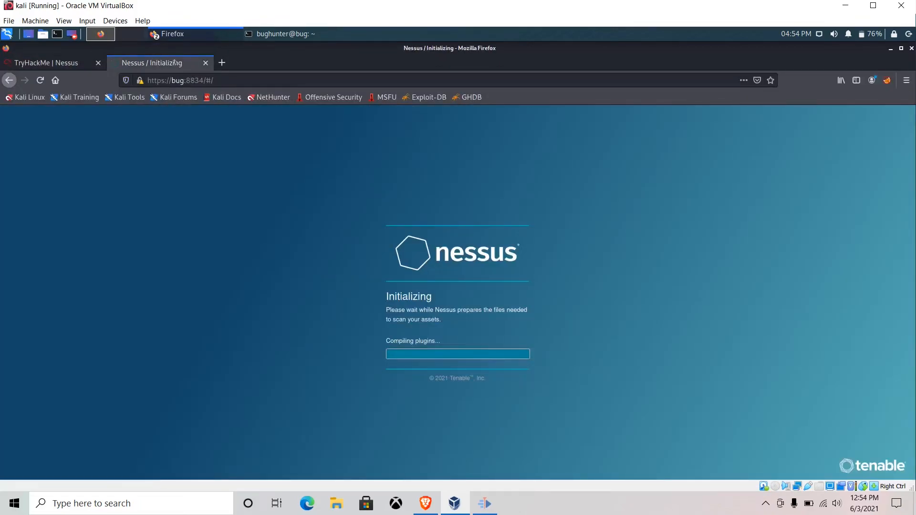
Return to the TryHackMe room, read Step #8 on installing the Nessus plugins, and mark it as completed
left_click(48, 62)
scroll(485, 295, "down", 2)
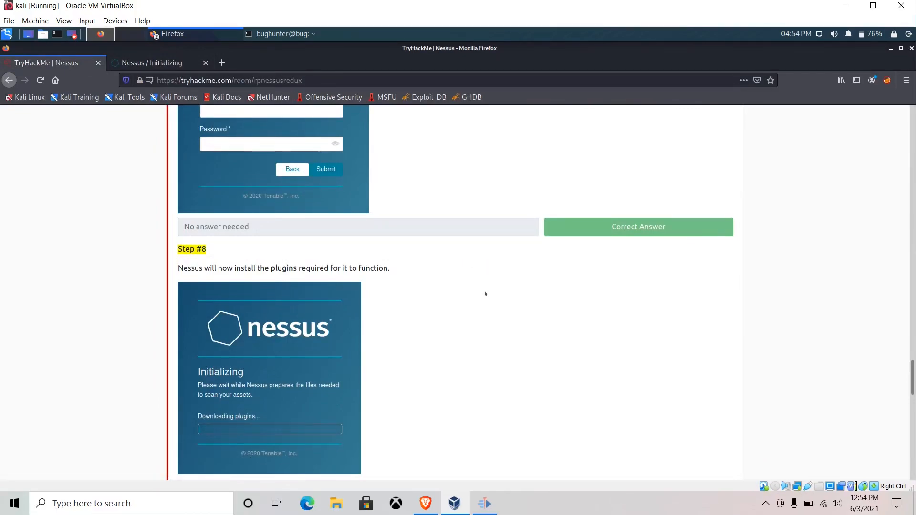
scroll(484, 292, "down", 2)
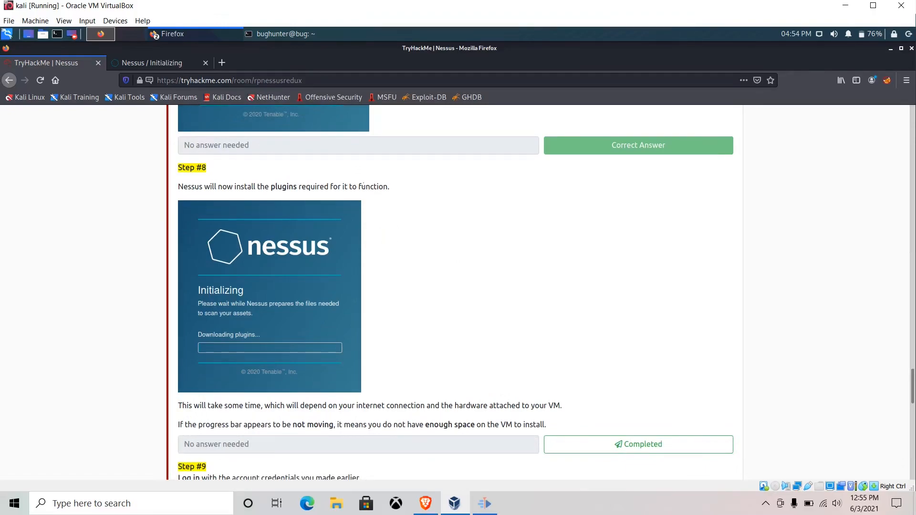
scroll(337, 242, "down", 3)
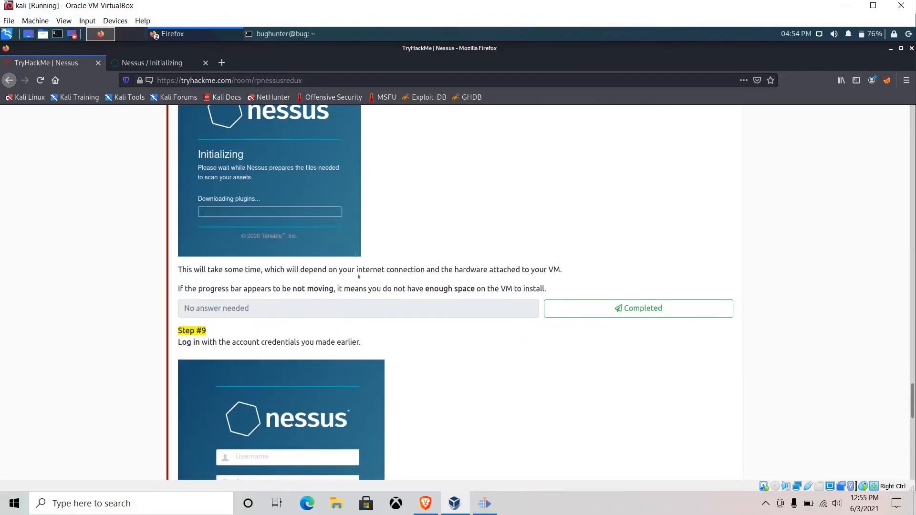
left_click(578, 307)
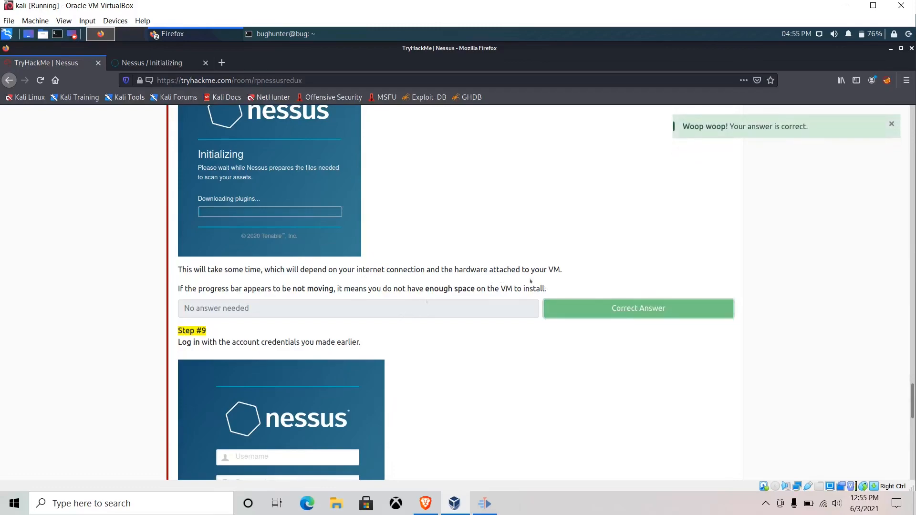
Following Step #9, sign in to Nessus Essentials with the account username and password, and decline saving the login in Firefox
scroll(415, 281, "down", 3)
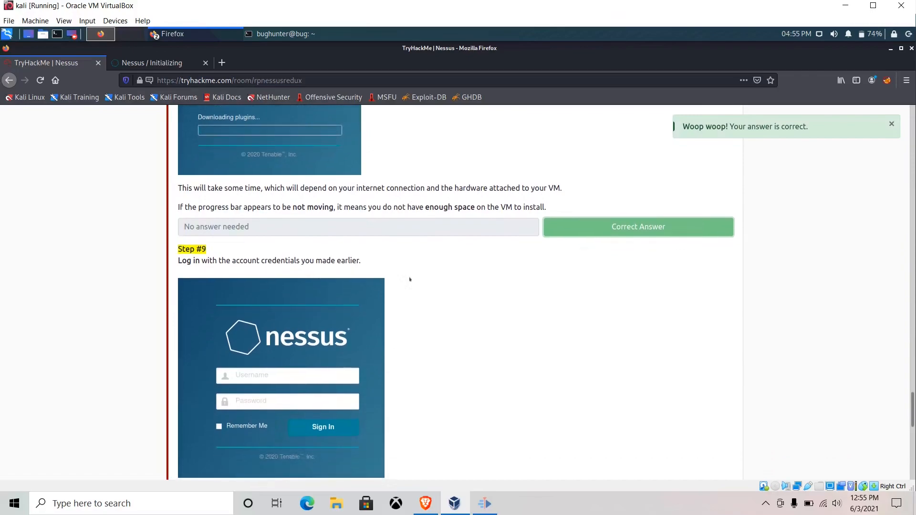
scroll(409, 279, "down", 1)
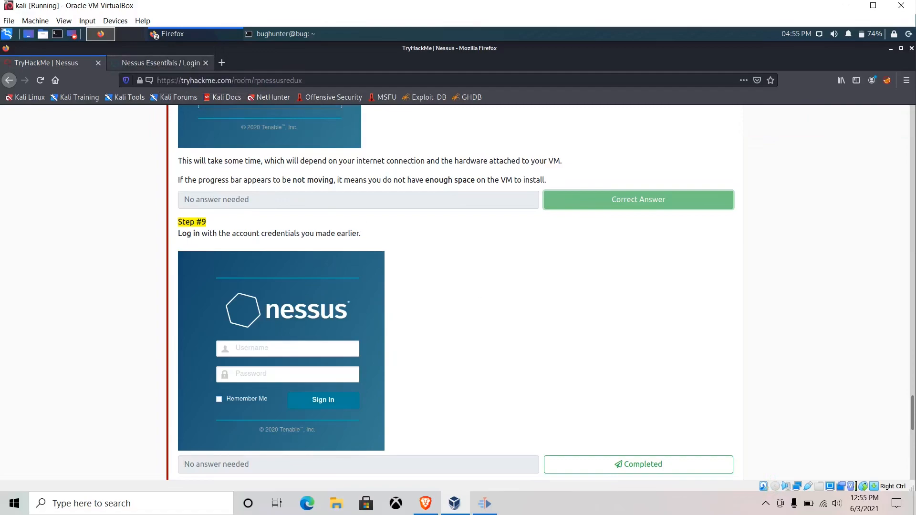
left_click(150, 66)
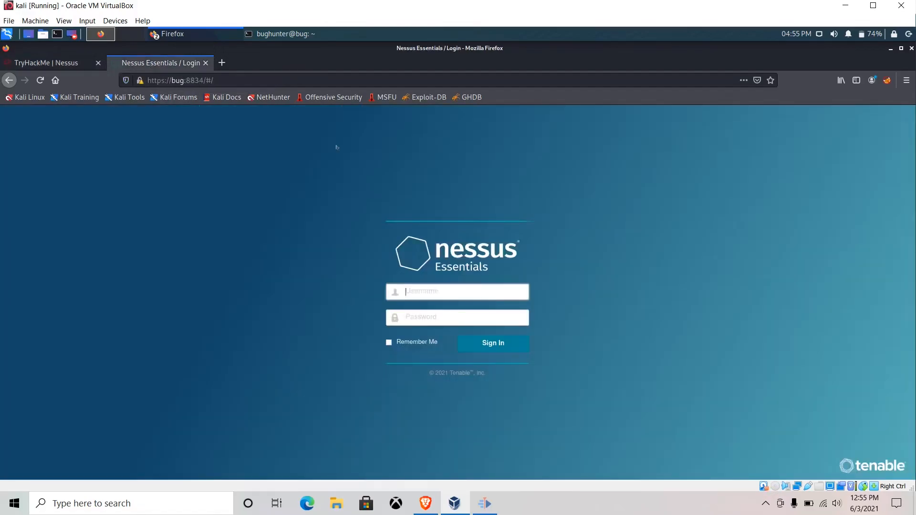
type("aspiringpentester")
left_click(469, 318)
type("***")
type("*********")
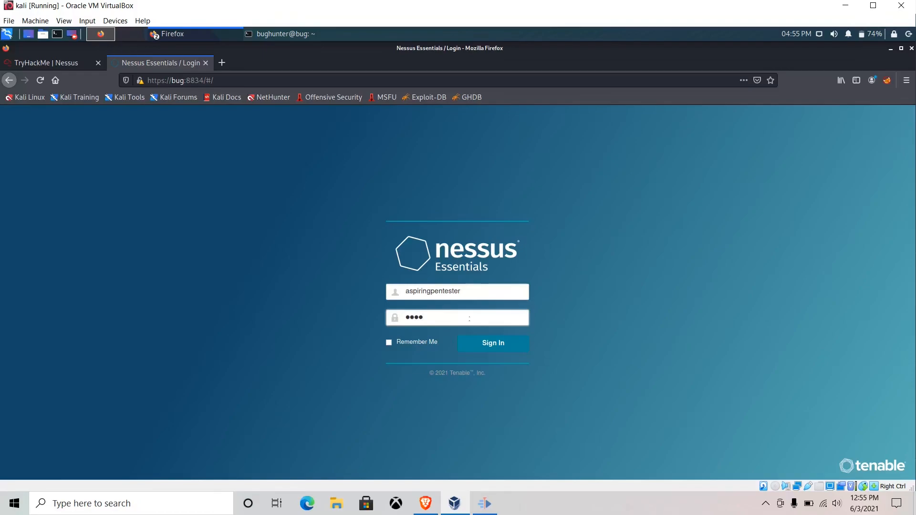
type("*****")
left_click(477, 339)
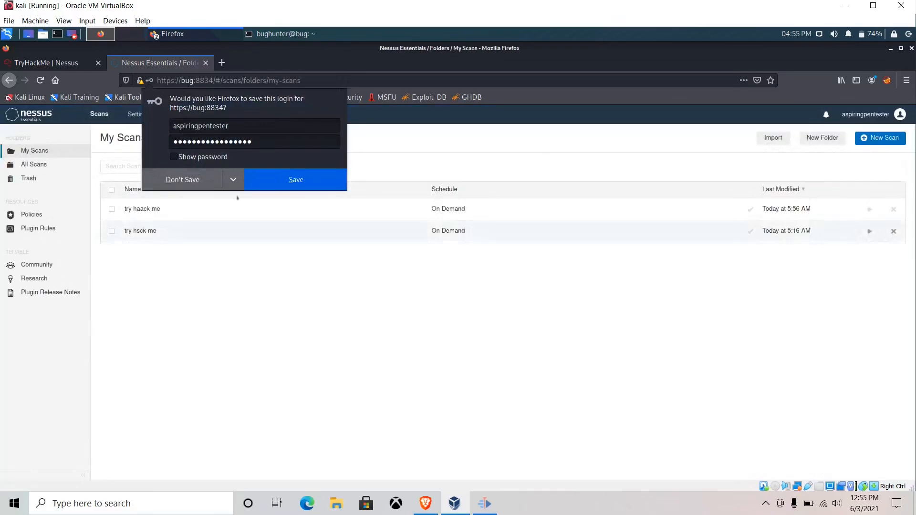
left_click(188, 178)
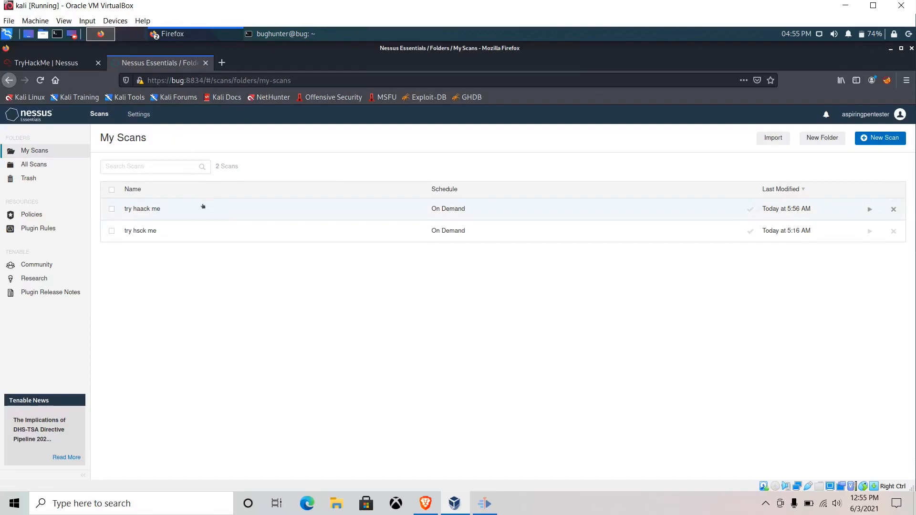
Move the two existing scans, "try haack me" and "try hsck me", to the trash and permanently delete both from there
left_click(893, 209)
left_click(893, 209)
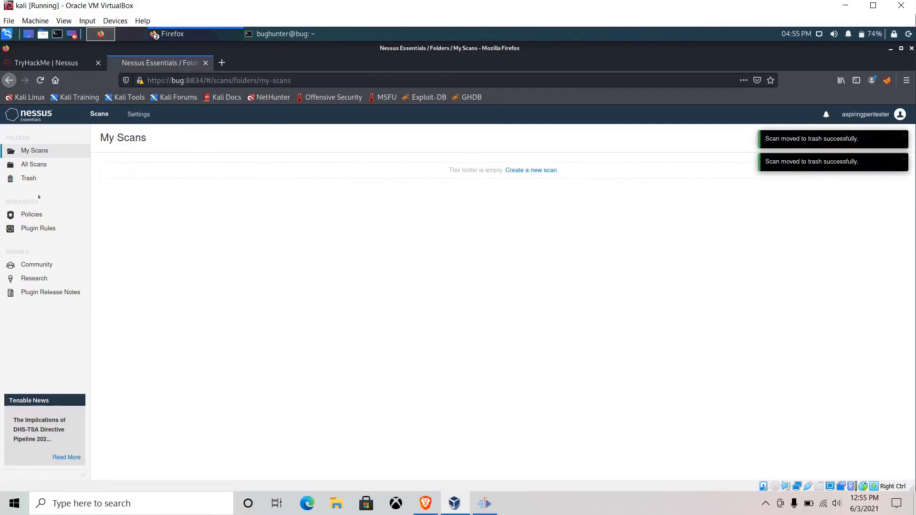
left_click(28, 178)
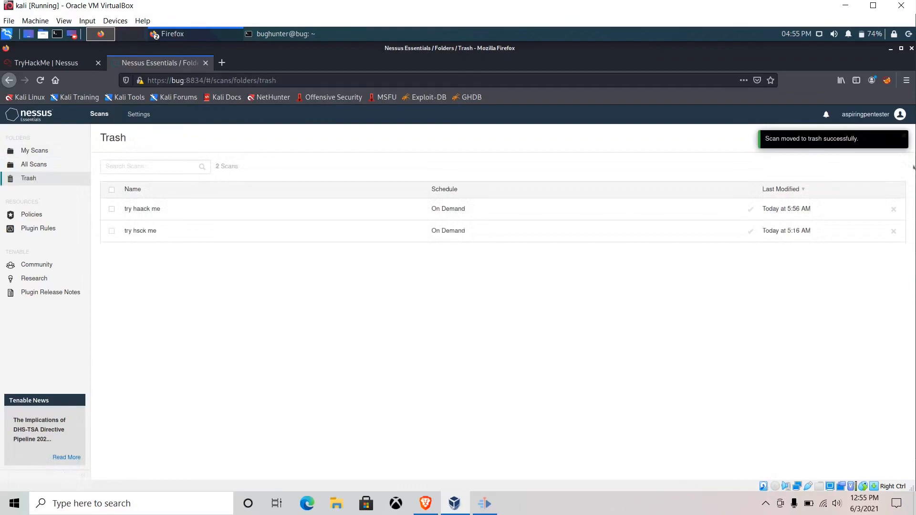
left_click(892, 209)
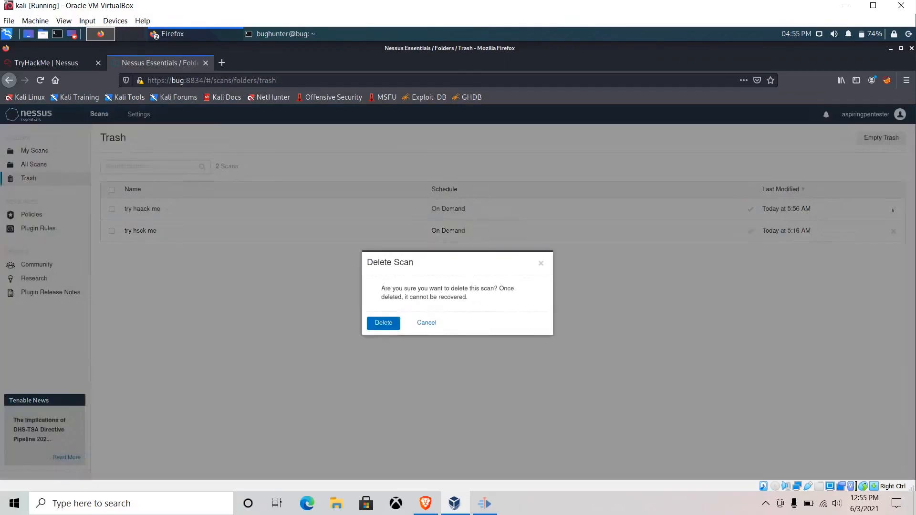
left_click(384, 323)
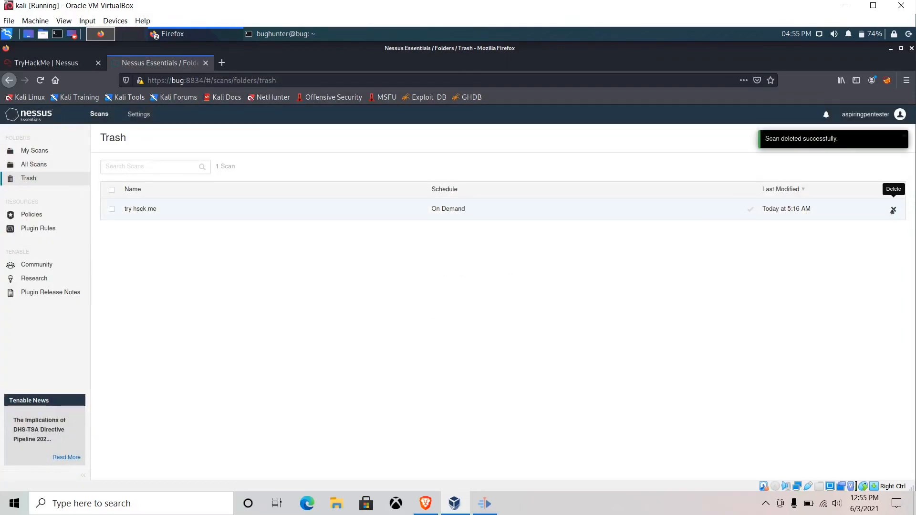
left_click(892, 209)
left_click(387, 324)
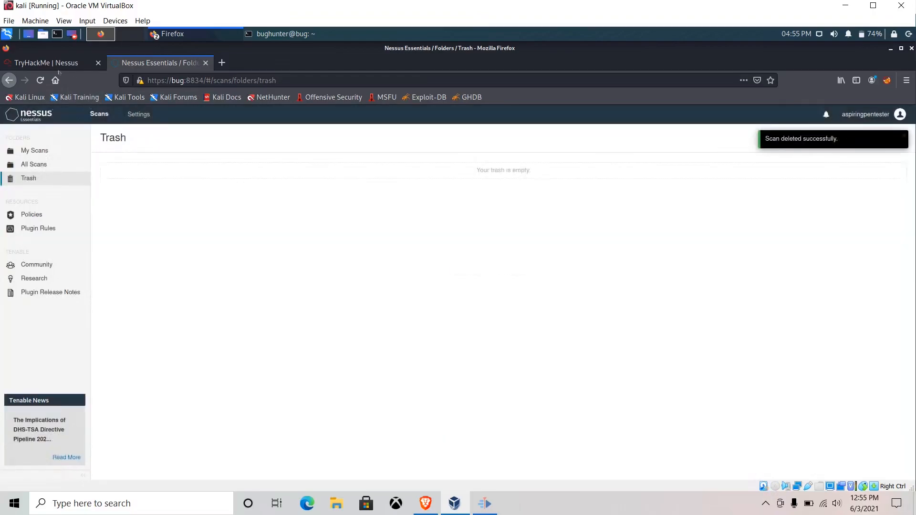
Return to the TryHackMe room and mark Step #10 of the Installation task as completed
left_click(51, 63)
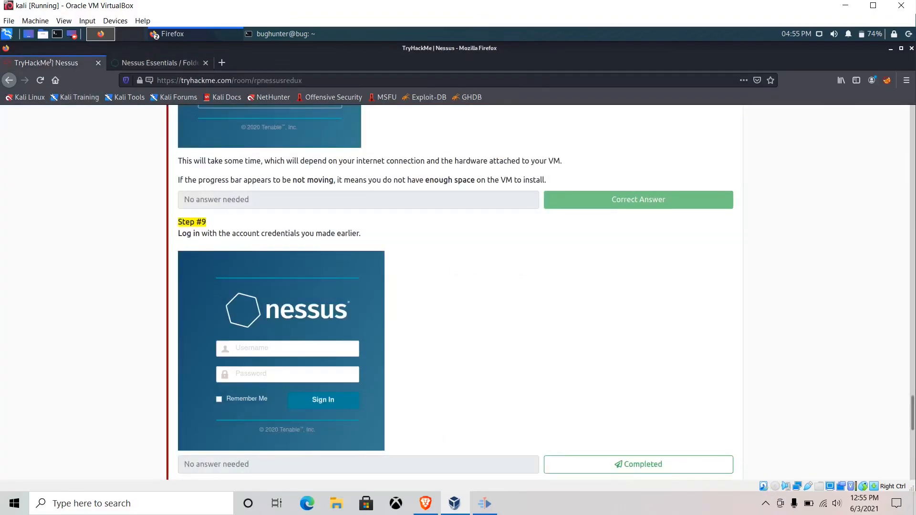
scroll(334, 270, "down", 7)
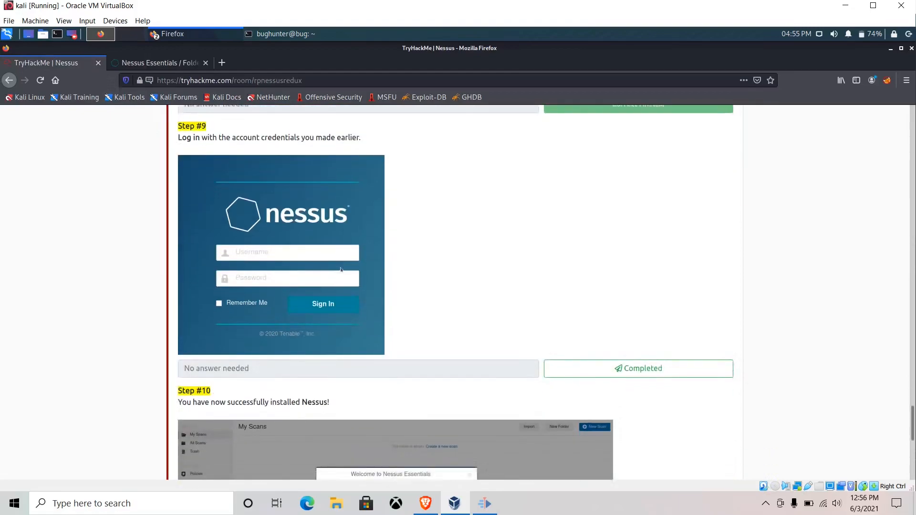
scroll(341, 265, "down", 2)
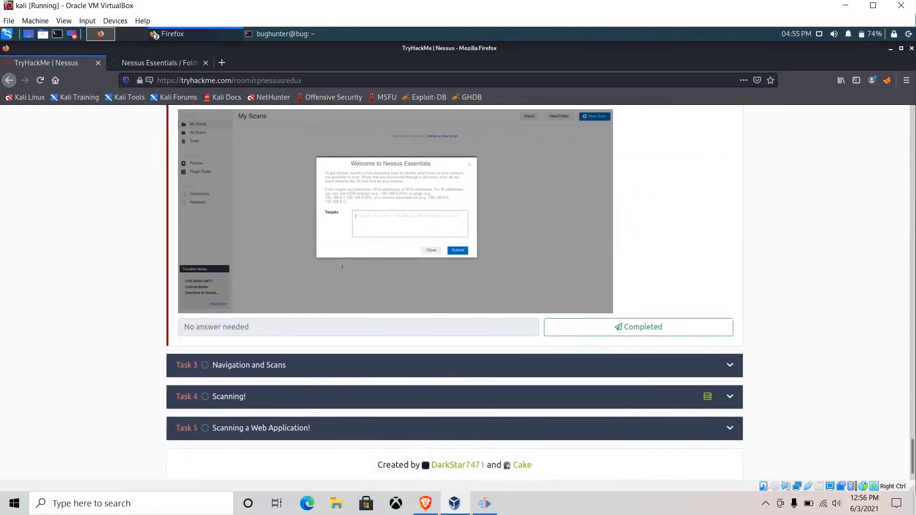
left_click(579, 325)
scroll(474, 305, "up", 6)
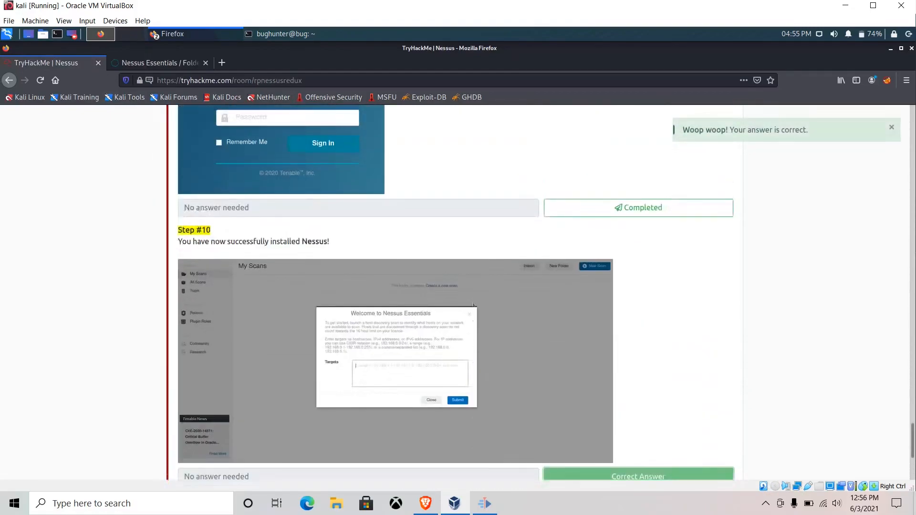
Expand Task 3, Navigation and Scans, and look over its questions and the room's task list
scroll(473, 305, "down", 4)
scroll(474, 304, "down", 2)
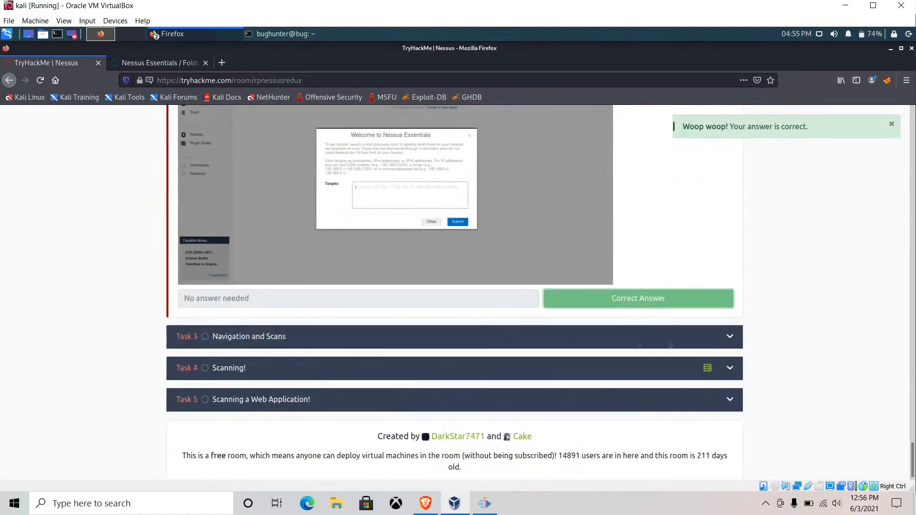
left_click(685, 345)
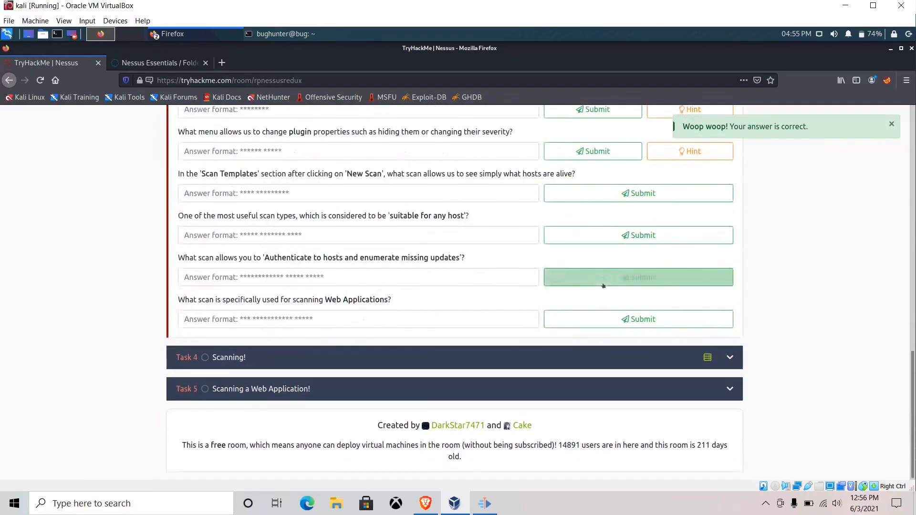
scroll(603, 285, "up", 5)
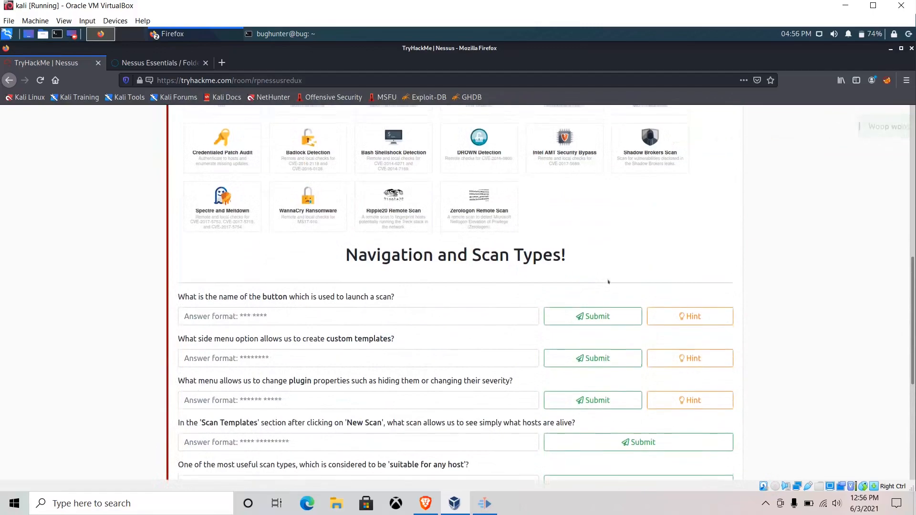
scroll(609, 282, "up", 6)
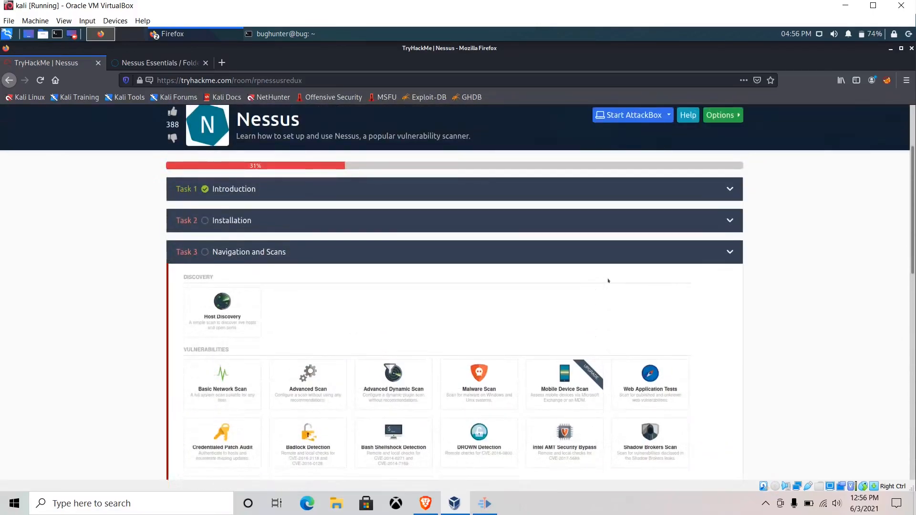
Reopen Task 2, Installation, and mark Step #4 (starting the Nessus service) as completed
left_click(545, 220)
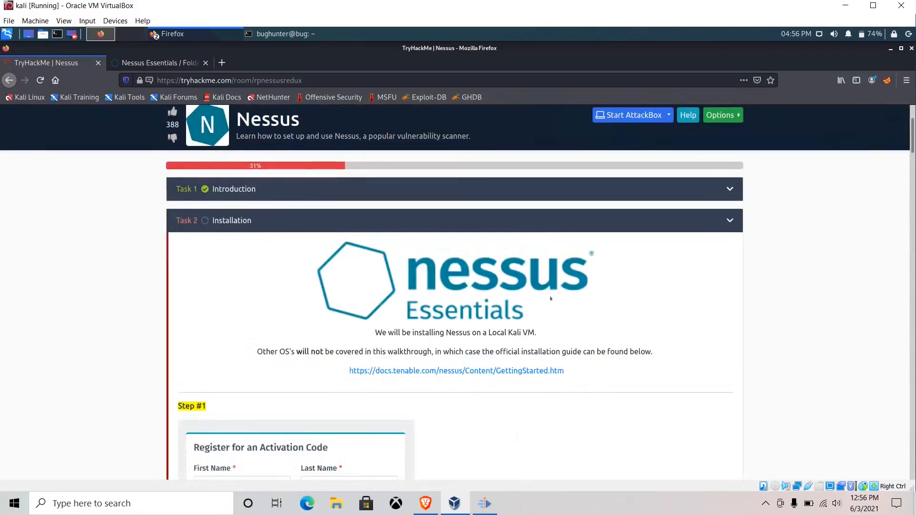
scroll(546, 294, "down", 8)
scroll(546, 293, "down", 10)
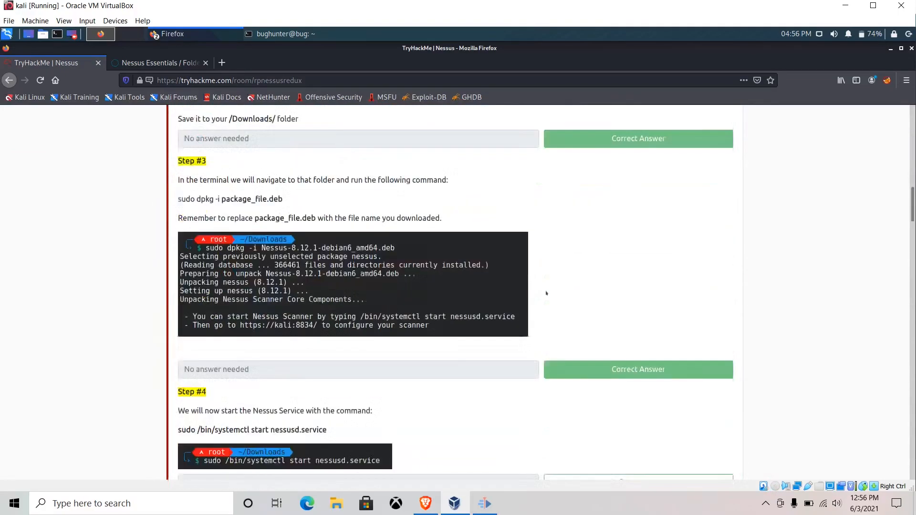
left_click(578, 285)
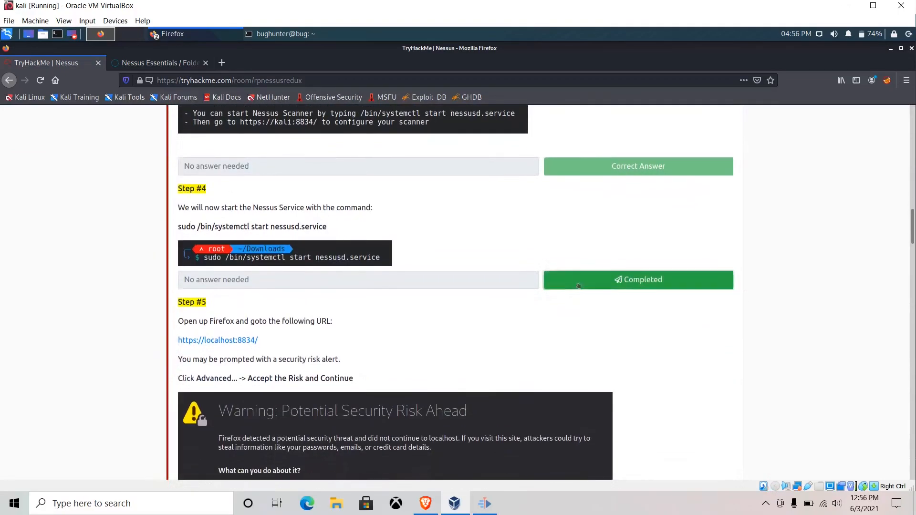
Check the remaining Installation steps and mark Step #9 (logging in with the account credentials) as completed
scroll(561, 293, "down", 2)
scroll(561, 293, "down", 12)
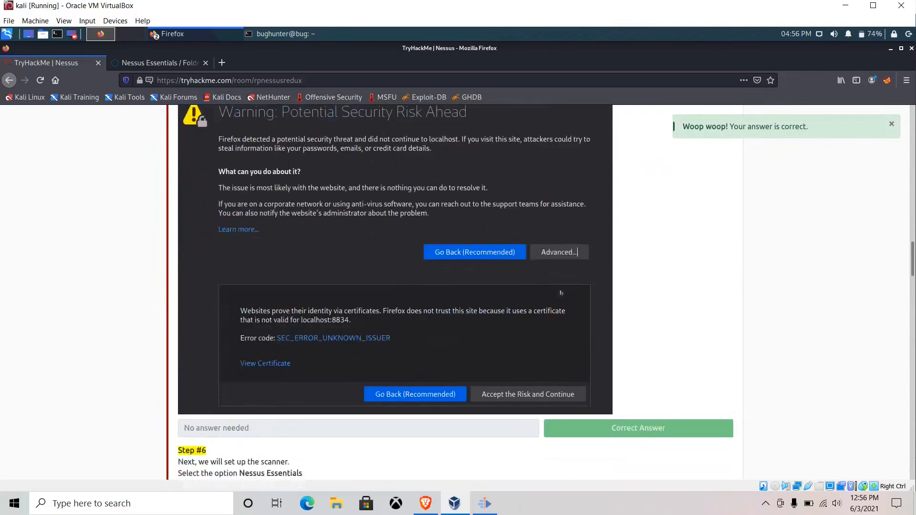
scroll(561, 293, "down", 16)
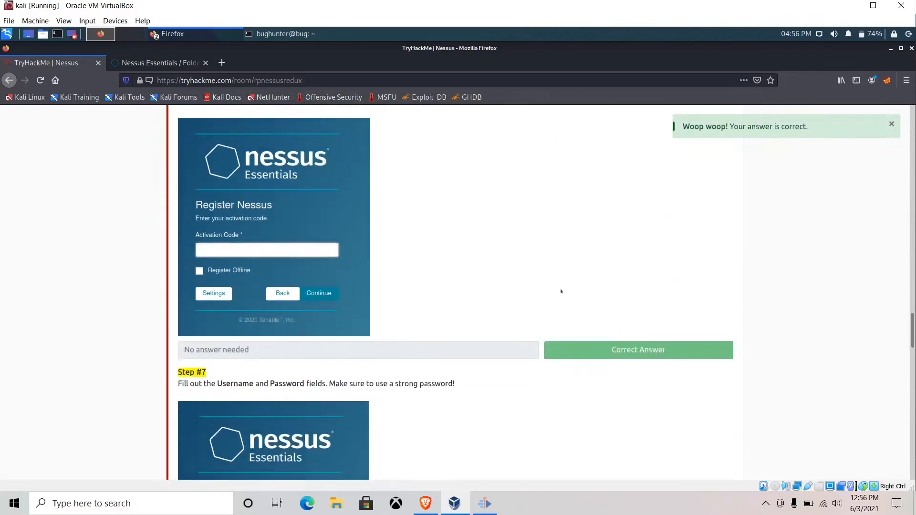
scroll(562, 276, "down", 7)
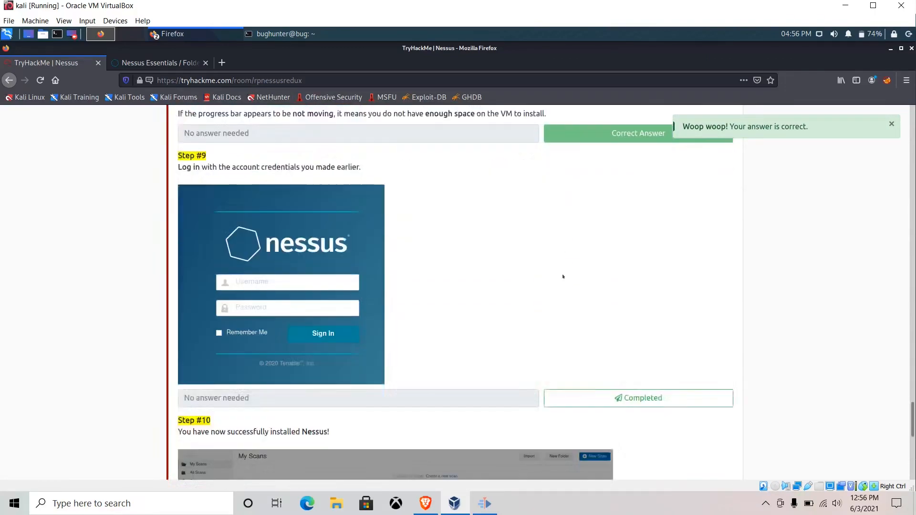
left_click(591, 252)
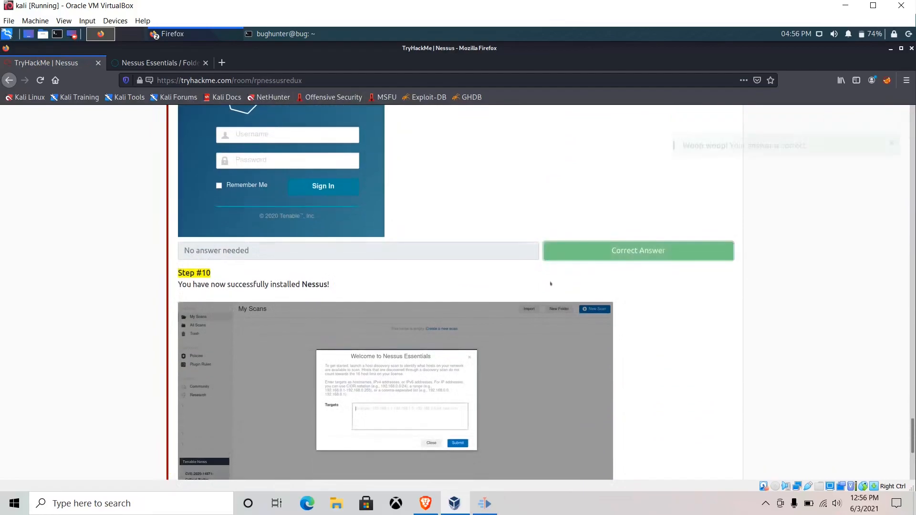
Open Task 3, Navigation and Scans, and read its scan types and first questions
scroll(711, 301, "down", 4)
left_click(713, 327)
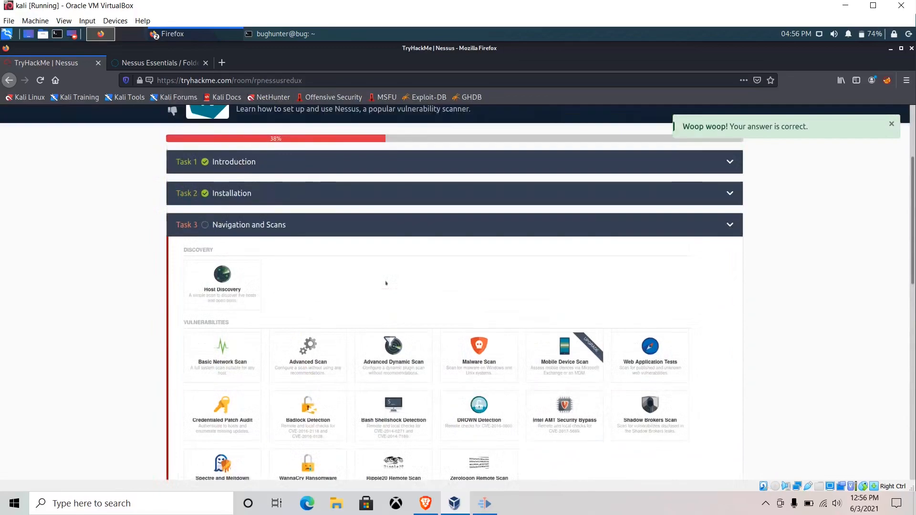
scroll(334, 329, "down", 5)
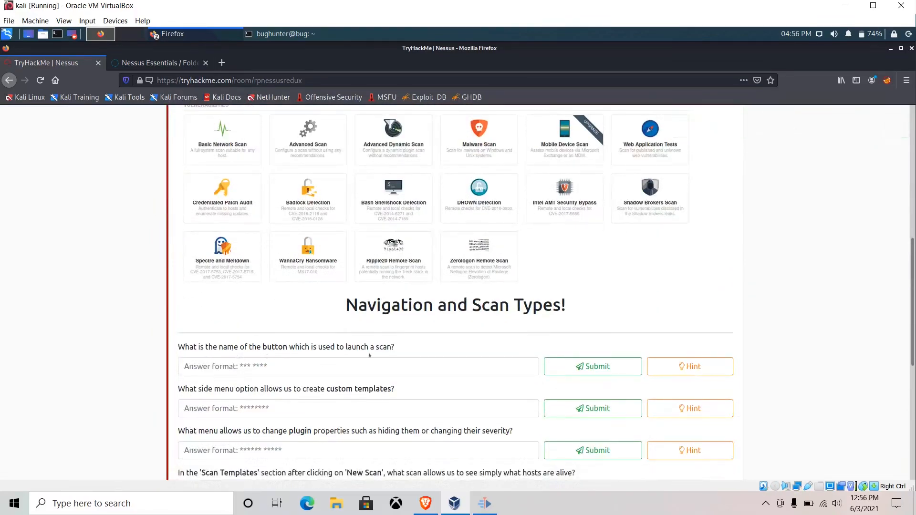
scroll(510, 352, "up", 2)
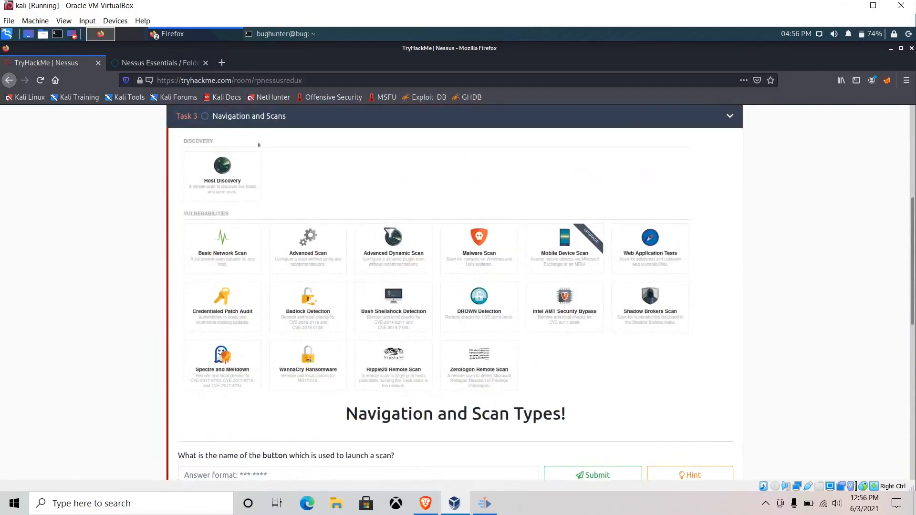
Switch to Nessus, open My Scans, and bring up the scan templates for a new scan
left_click(158, 65)
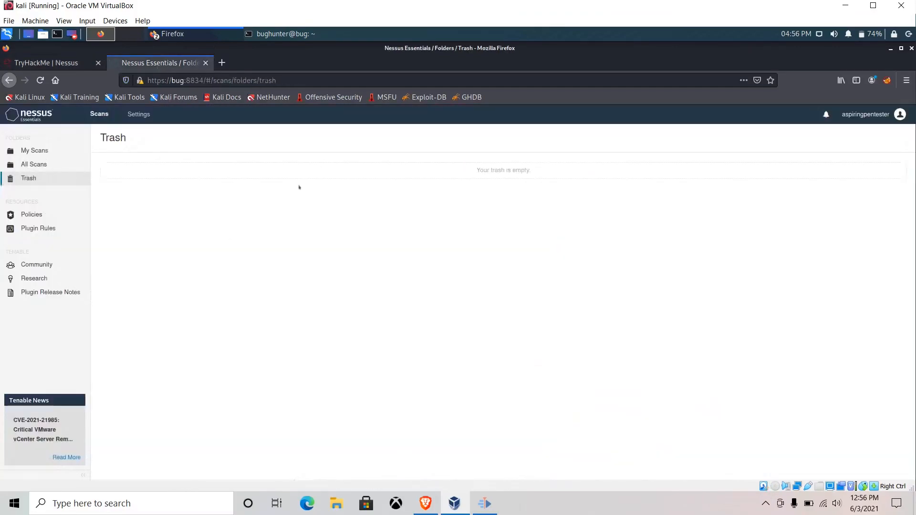
left_click(34, 150)
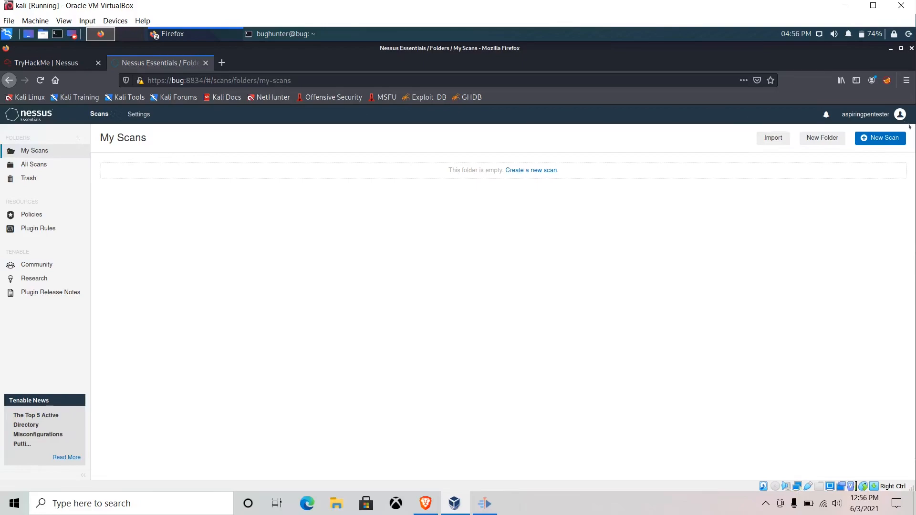
left_click(884, 139)
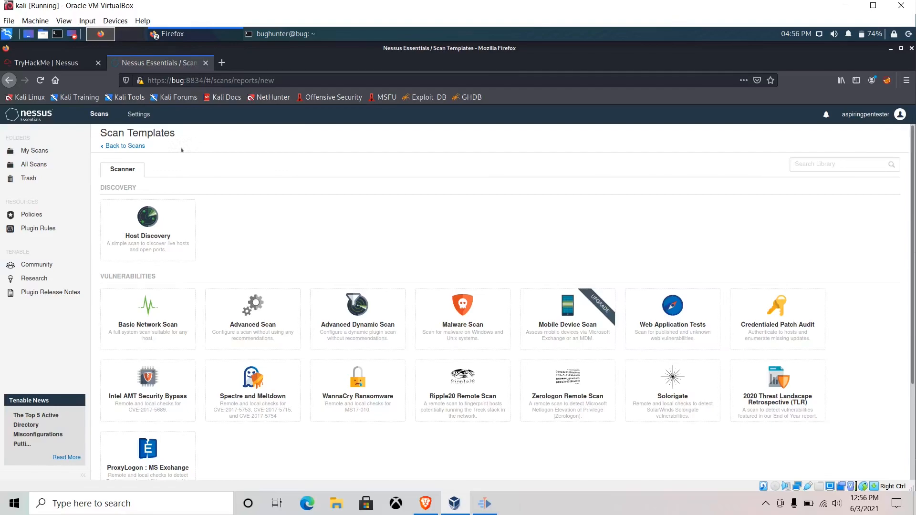
In the TryHackMe room, answer the question about the scan launch button with "new scan", check its hint, and submit it
left_click(54, 60)
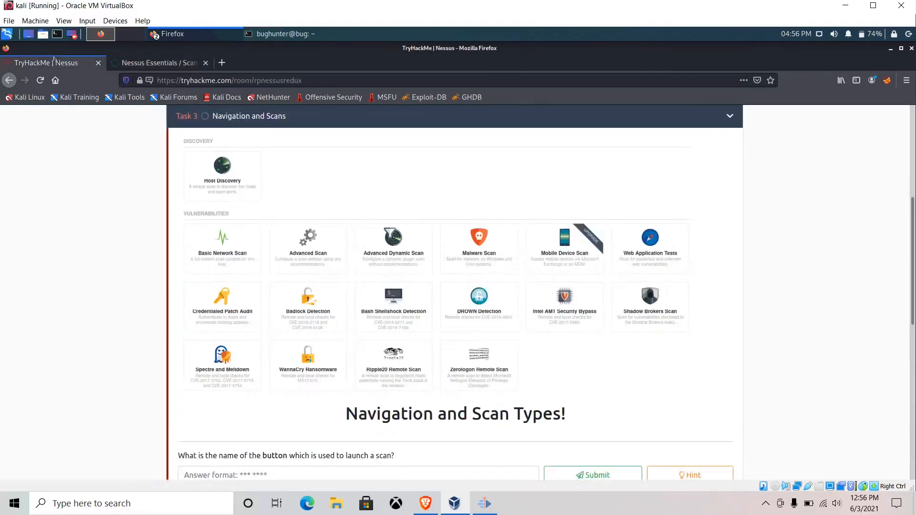
scroll(288, 368, "down", 2)
left_click(300, 364)
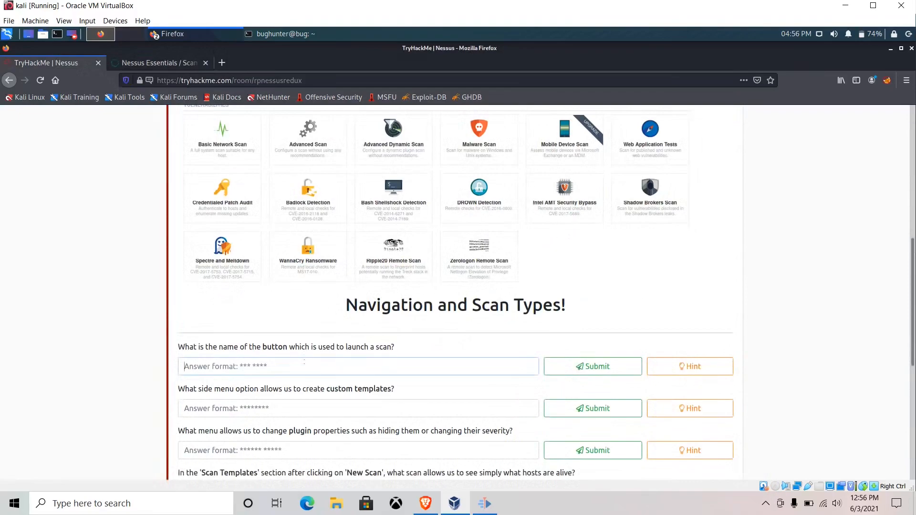
type("new scan")
left_click(689, 366)
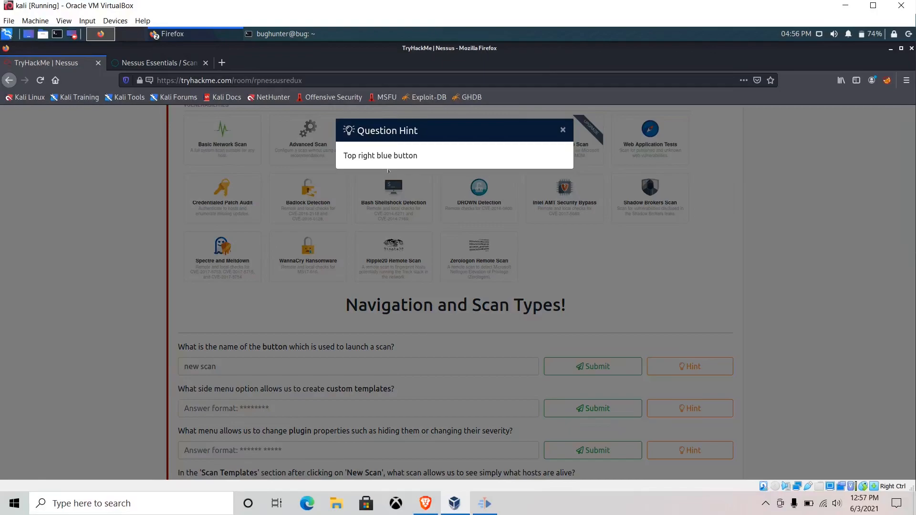
left_click(593, 256)
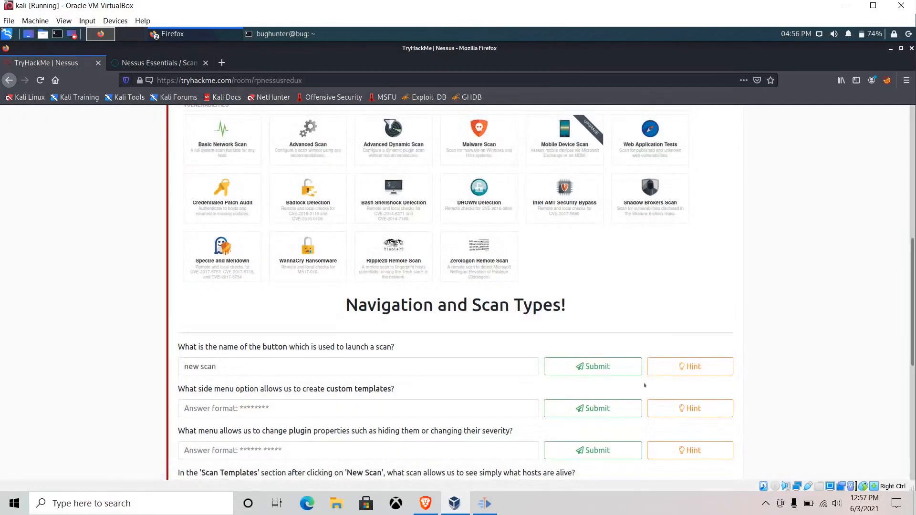
left_click(620, 370)
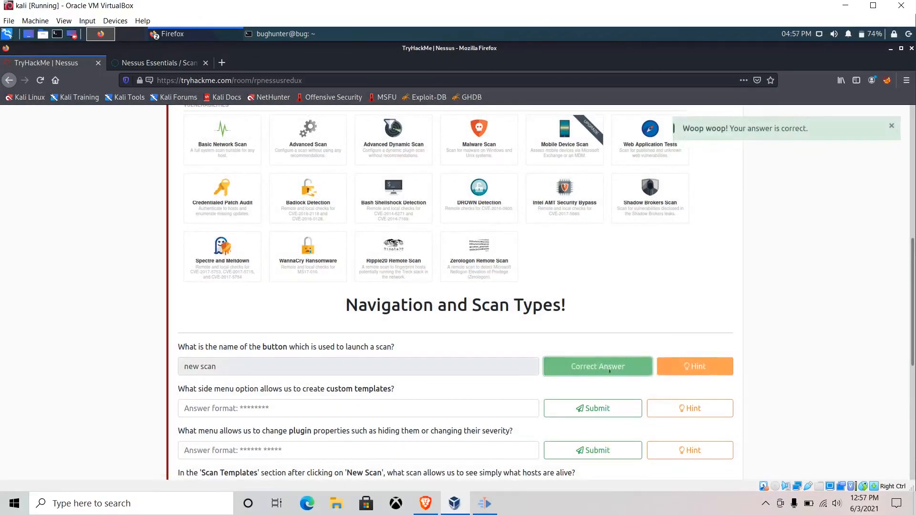
View the hint for the custom templates question and open the Policies page in Nessus to look up the answer
scroll(170, 365, "down", 1)
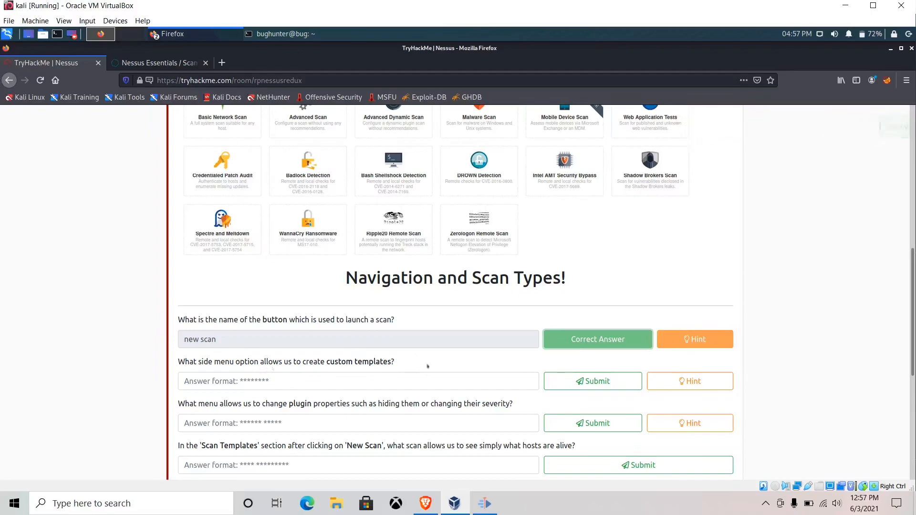
left_click(681, 381)
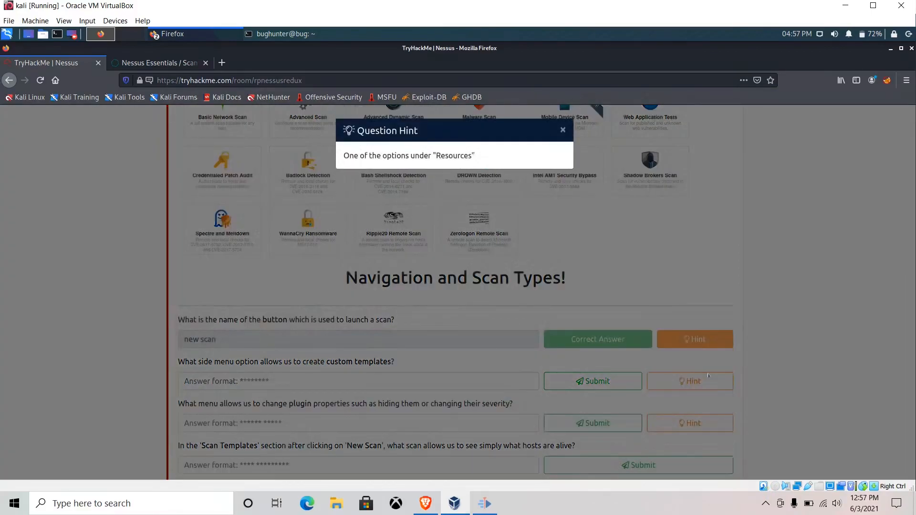
left_click(700, 384)
left_click(158, 63)
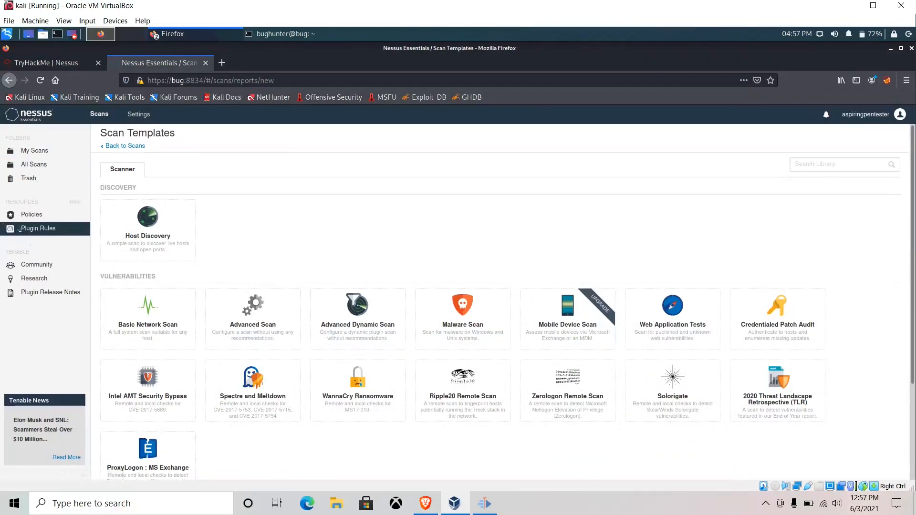
left_click(23, 216)
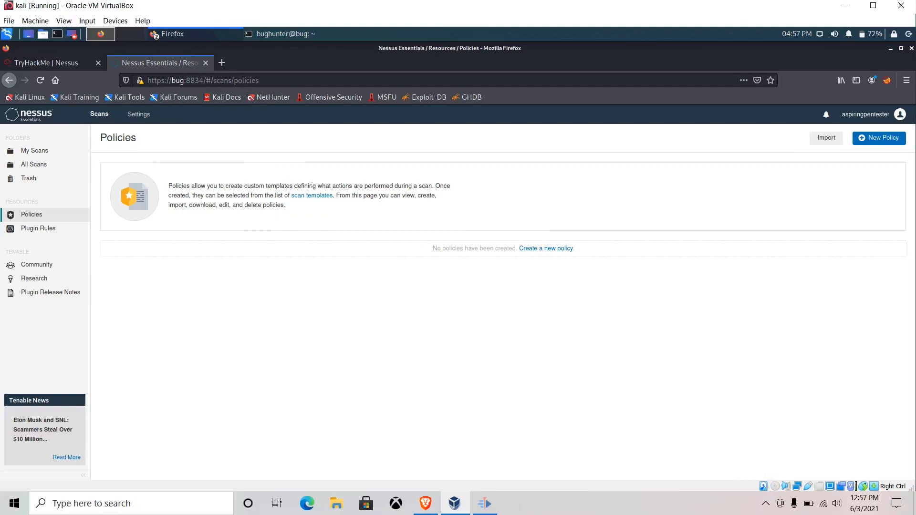
Compare the Plugin Rules and Policies pages in Nessus, and submit "policies" for the custom templates question in the TryHackMe room
left_click(75, 229)
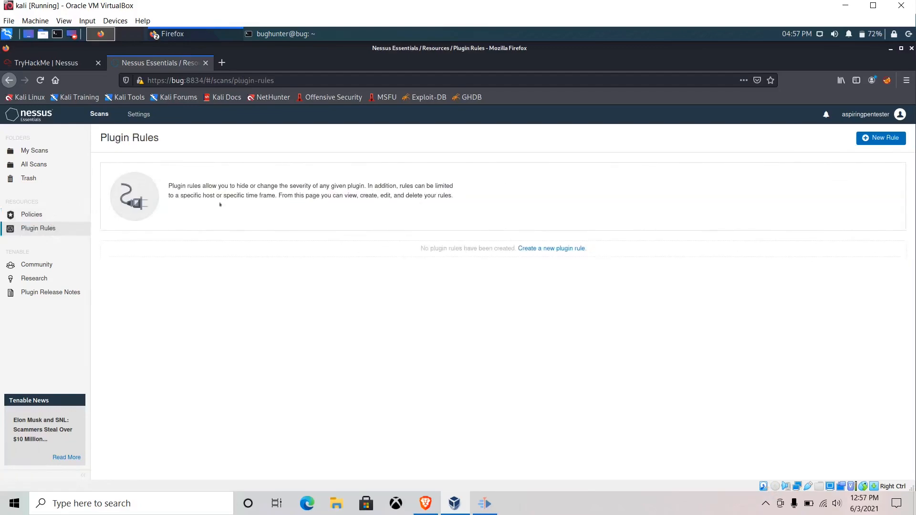
left_click(37, 216)
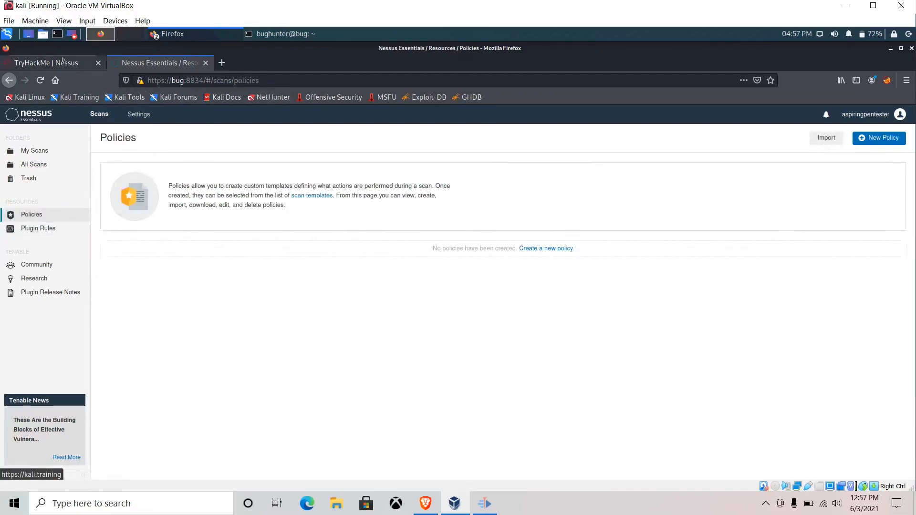
left_click(63, 61)
left_click(347, 375)
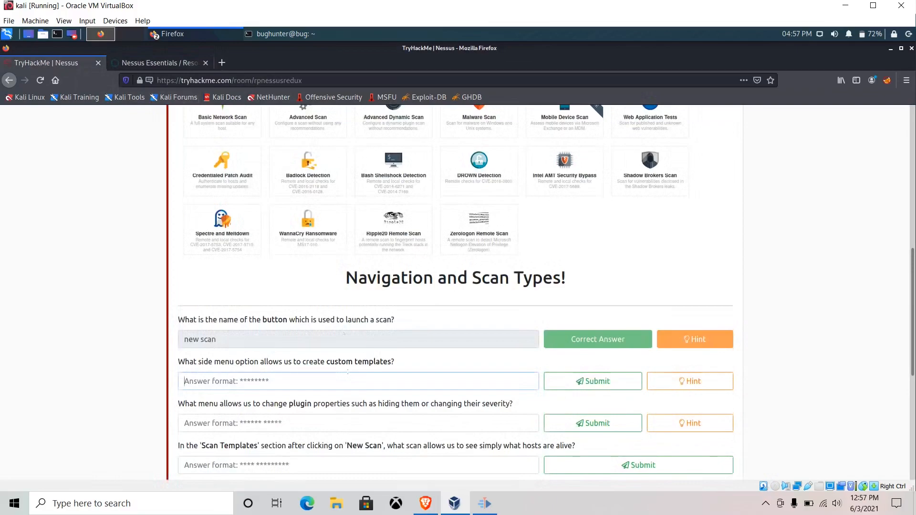
type("policies")
left_click(593, 380)
View the hint for the plugin properties question and open the Plugin Rules page in Nessus to look up the answer
scroll(593, 381, "down", 2)
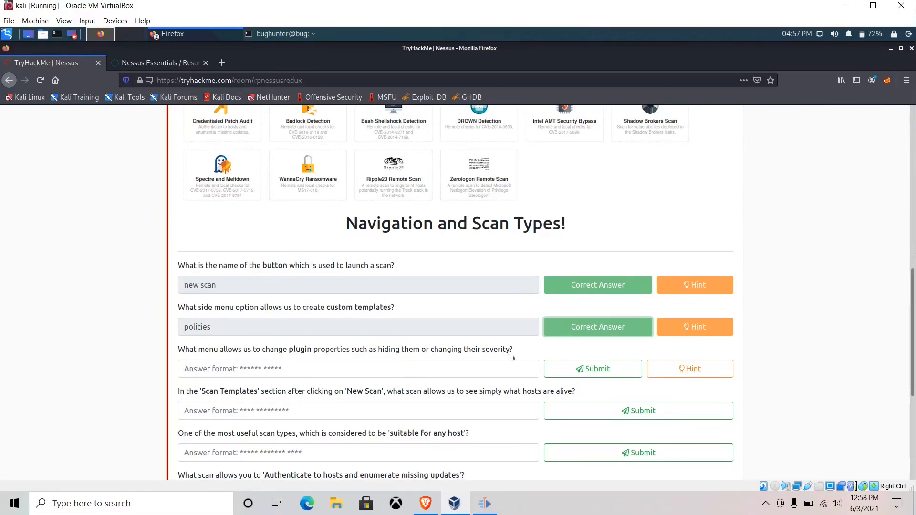
left_click(715, 368)
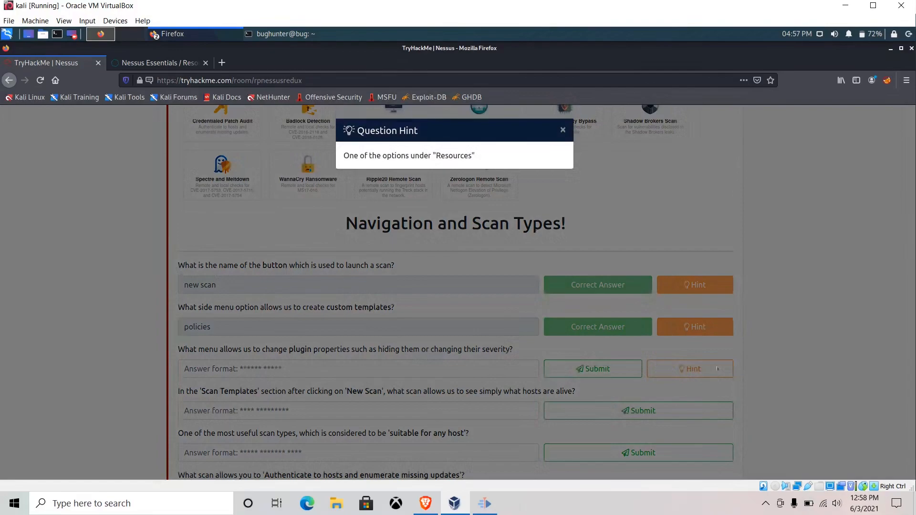
left_click(399, 329)
left_click(157, 63)
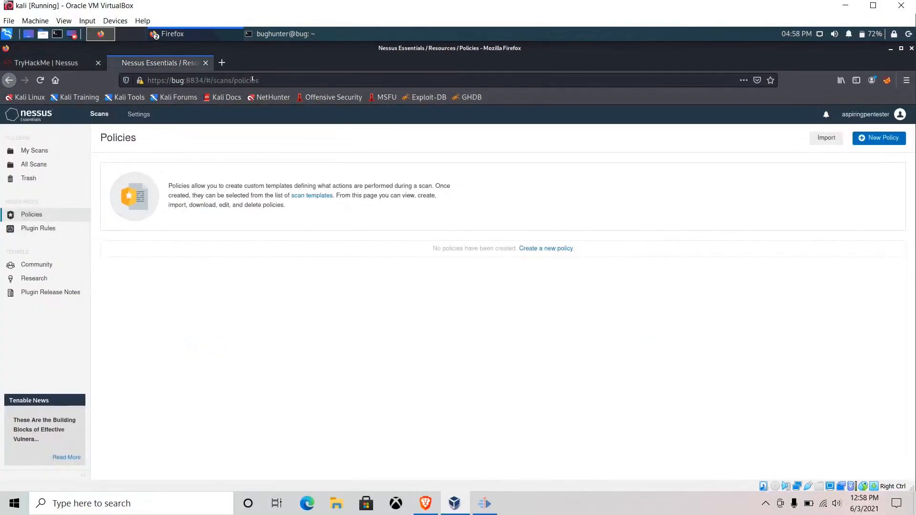
left_click(38, 228)
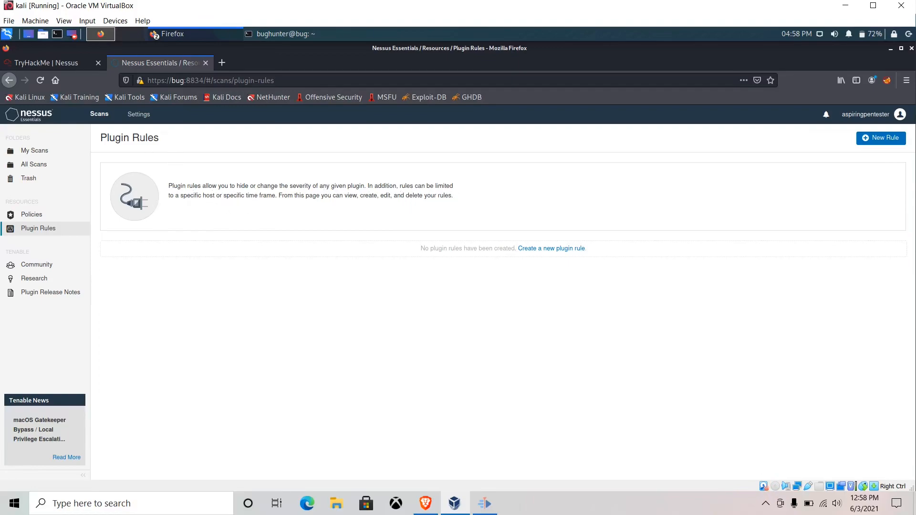
In the TryHackMe room, answer the question about changing plugin properties with "Plugin Rules" and submit it
left_click(46, 62)
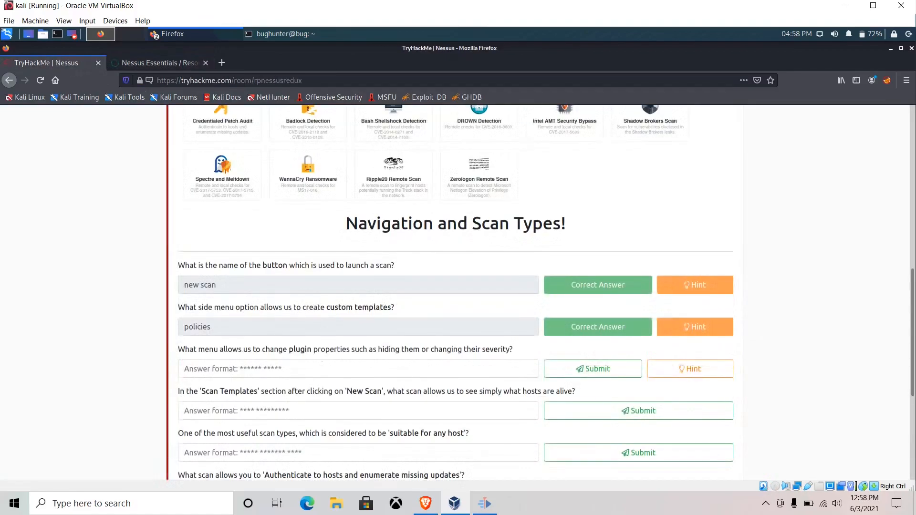
left_click(280, 368)
type("Plugin")
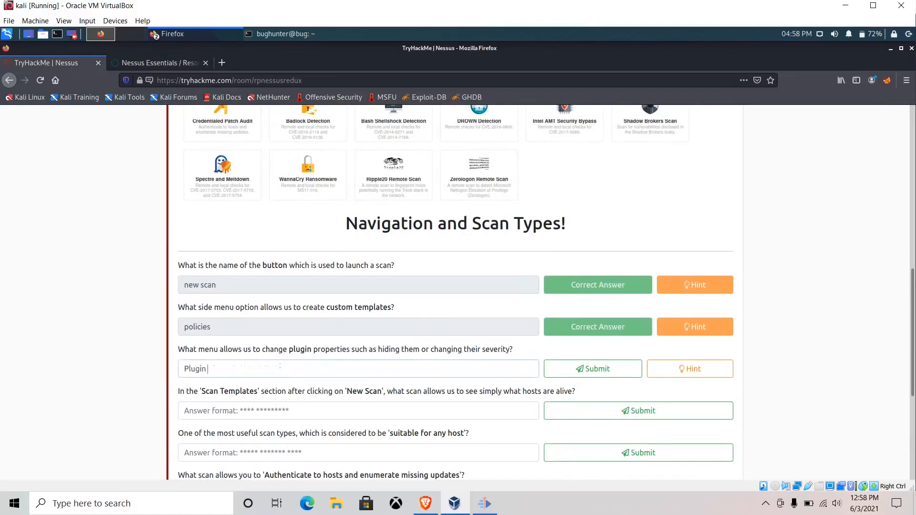
type(" Rules")
key("Return")
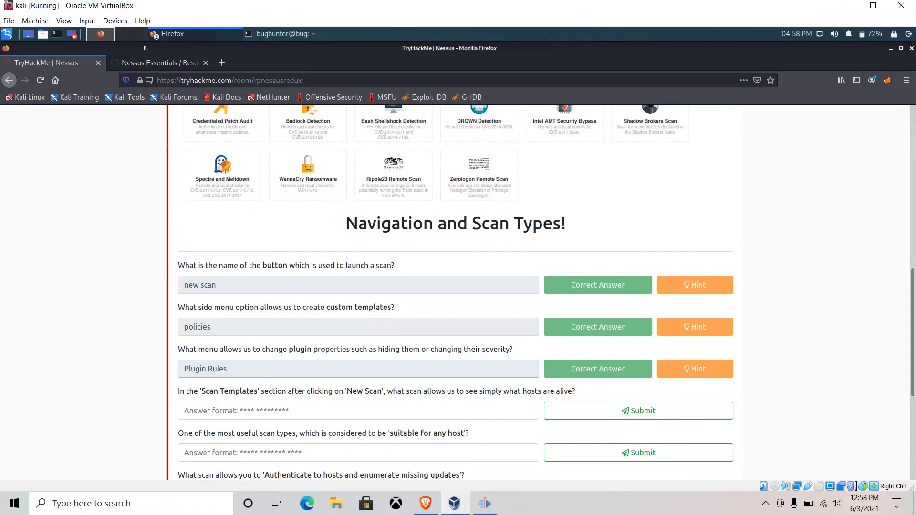
Switch to Nessus and bring up the scan templates for a new scan from My Scans
left_click(154, 63)
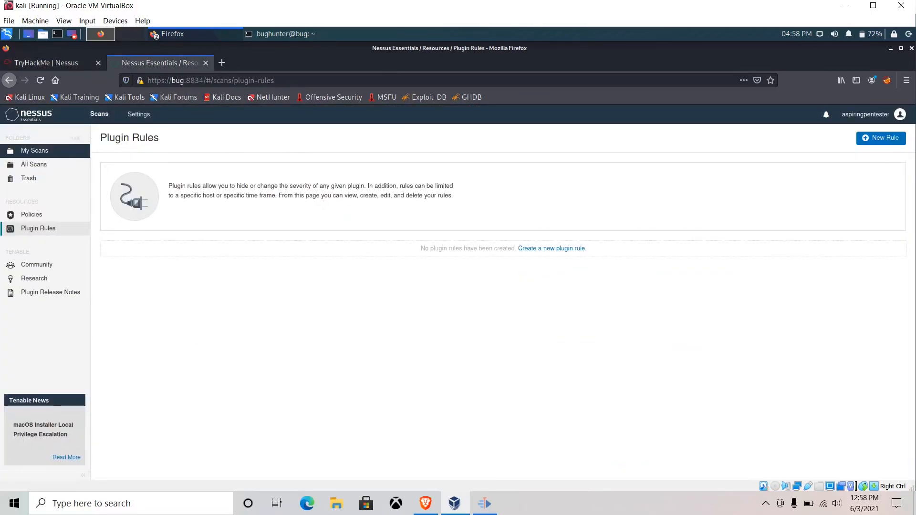
left_click(34, 150)
left_click(883, 137)
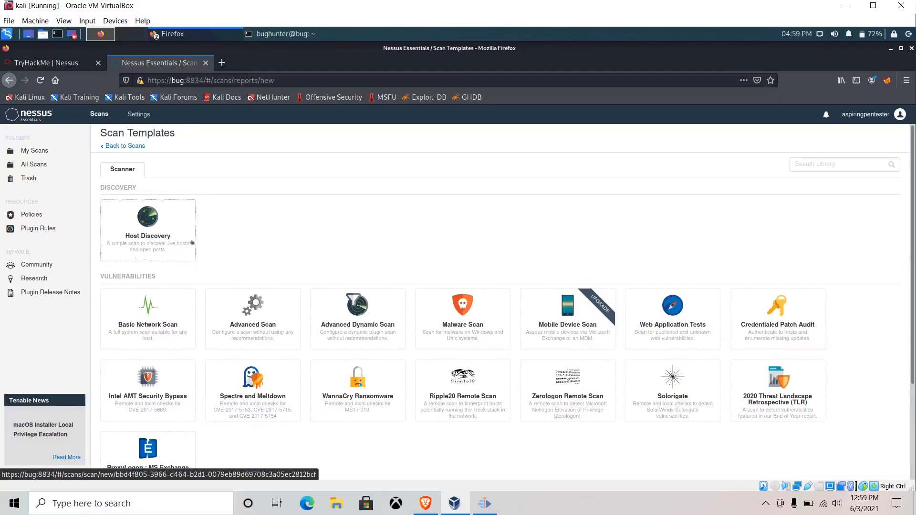
In the TryHackMe room, submit "host discovery" for the question about seeing which hosts are alive
left_click(55, 60)
left_click(380, 403)
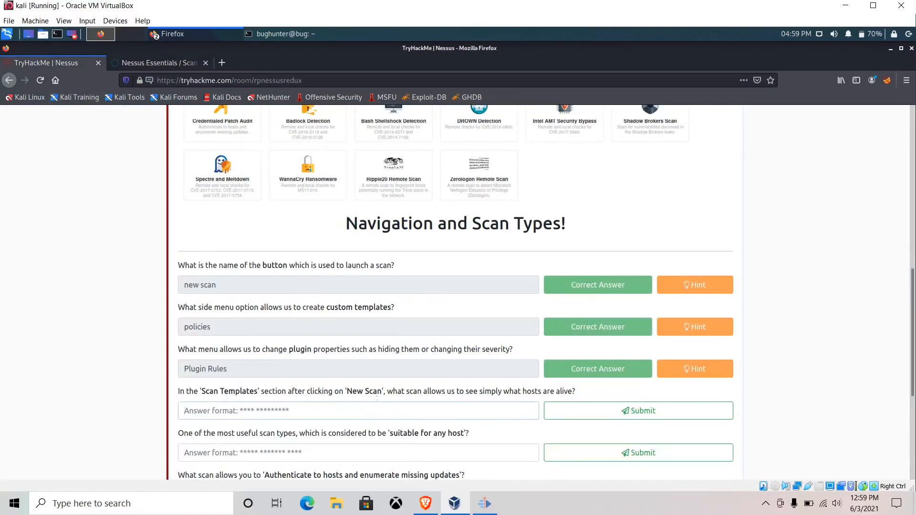
type("host discovery")
left_click(559, 404)
Check the Nessus scan templates for the scan suitable for any host, and submit "basic network scan" for that question in the room
scroll(559, 404, "down", 1)
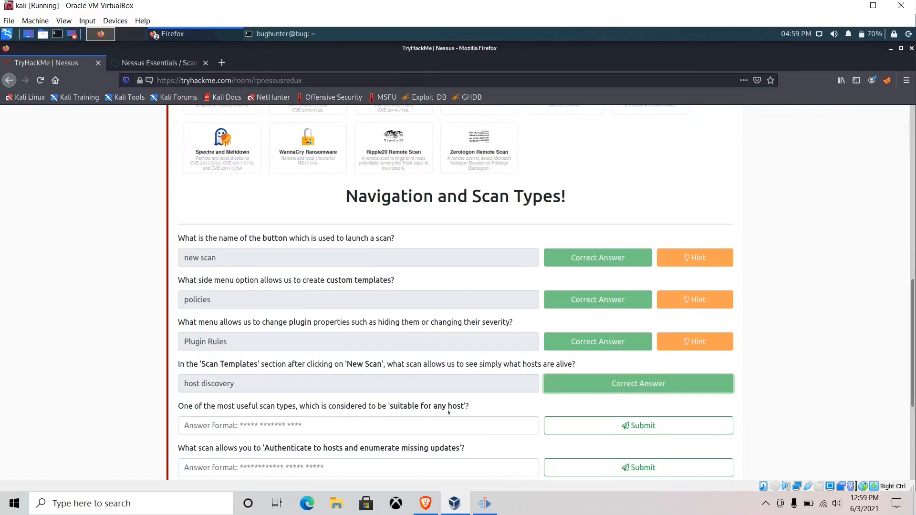
scroll(449, 412, "down", 1)
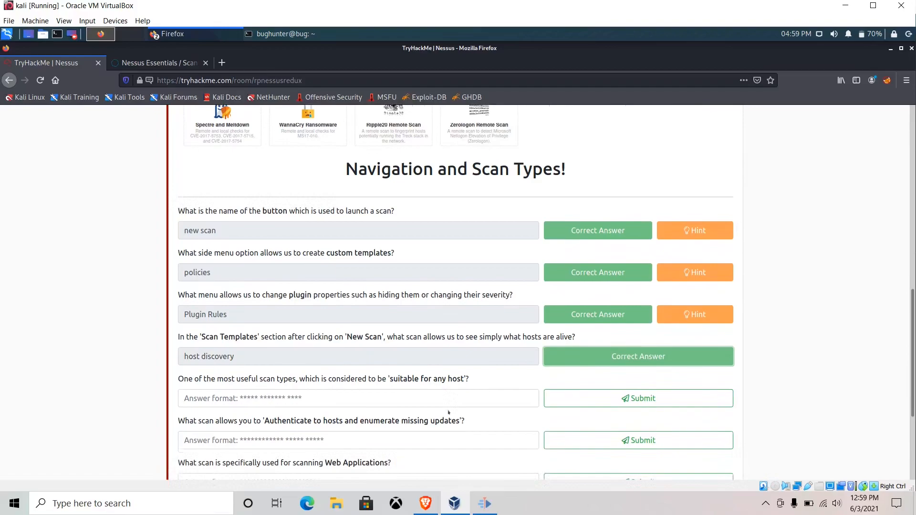
left_click(162, 64)
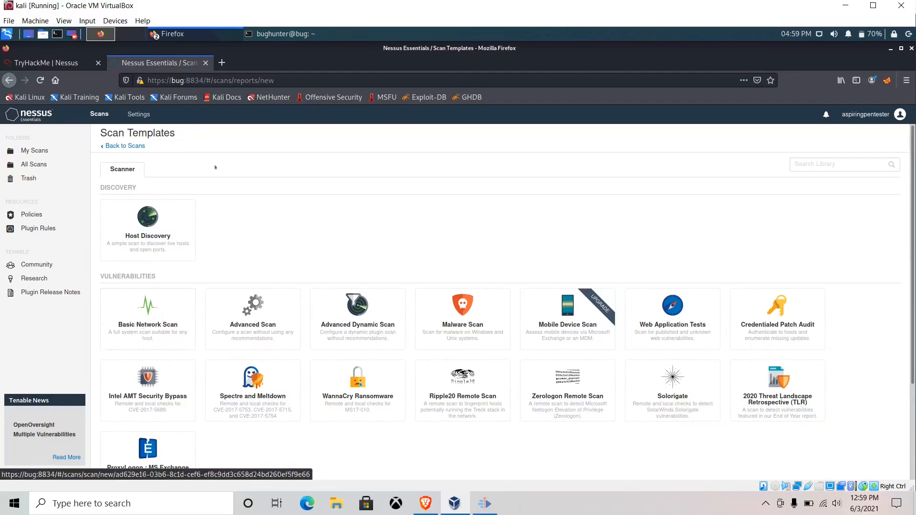
left_click(31, 64)
left_click(341, 396)
type("bas")
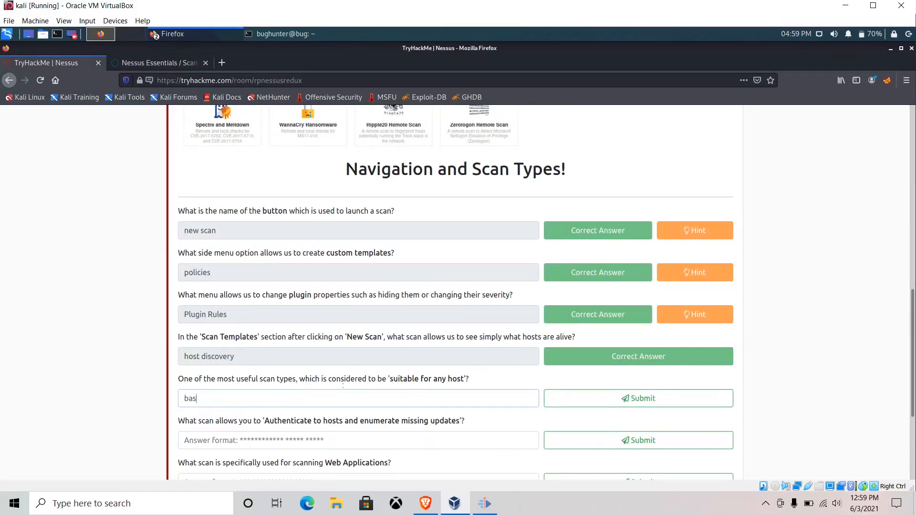
type("ic network scan")
key("Return")
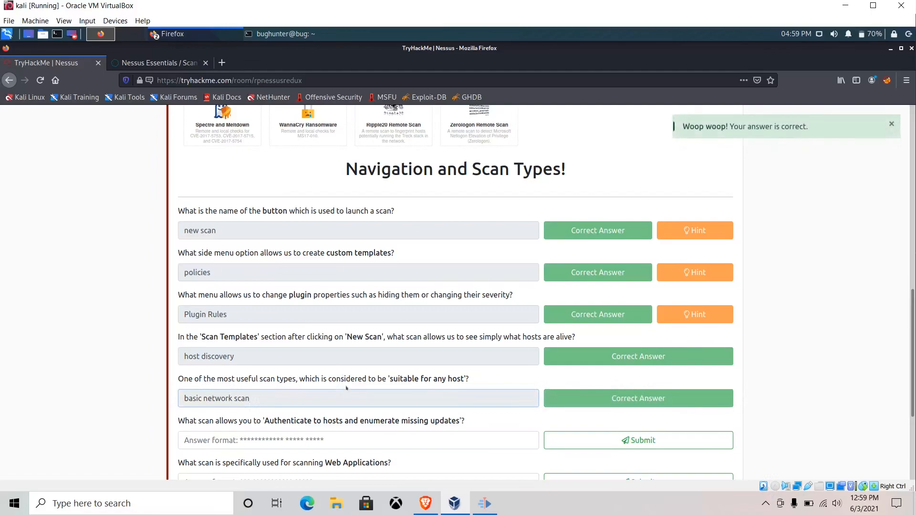
Look through the Nessus scan templates for the missing updates question, and enter "credentialed patch update" as its answer in the room
scroll(347, 388, "down", 1)
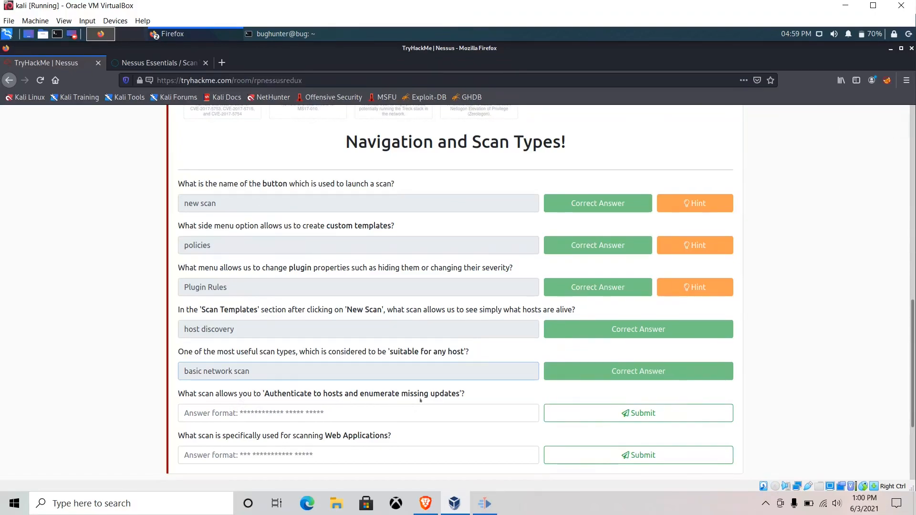
left_click(165, 63)
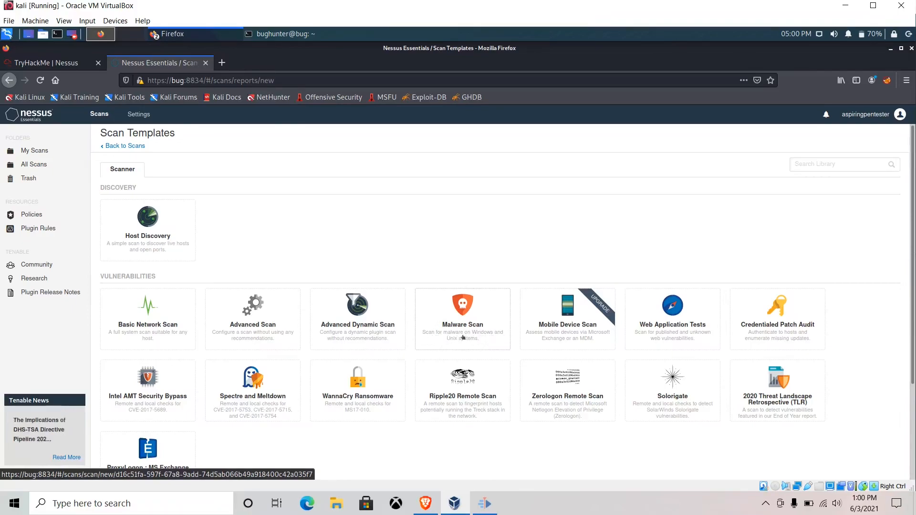
scroll(567, 310, "down", 4)
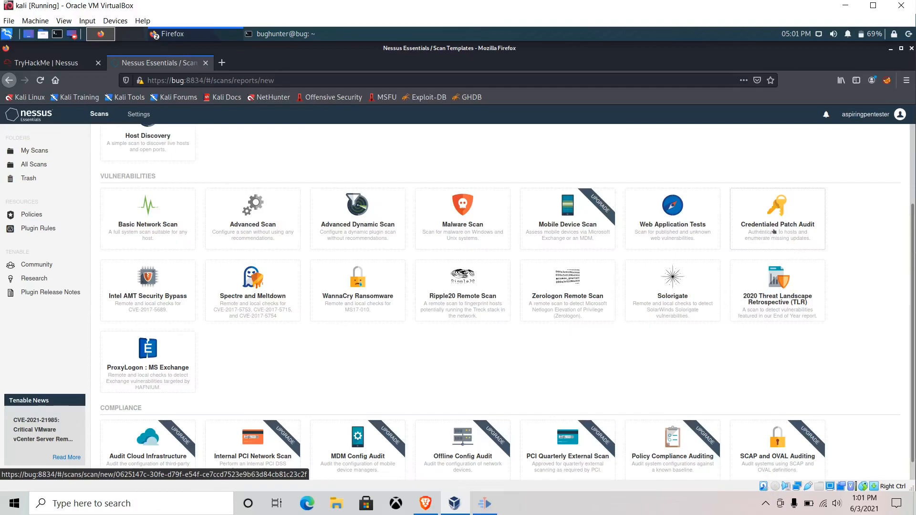
left_click(36, 63)
left_click(288, 409)
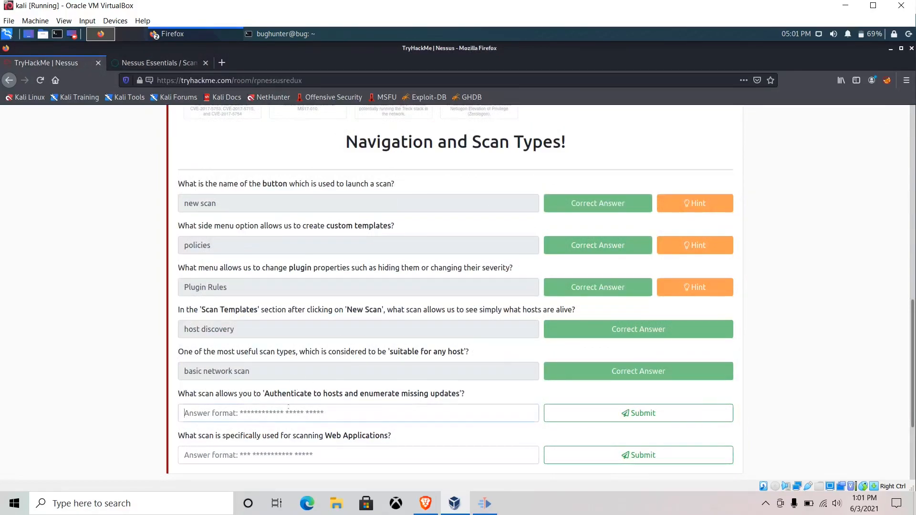
type("cred")
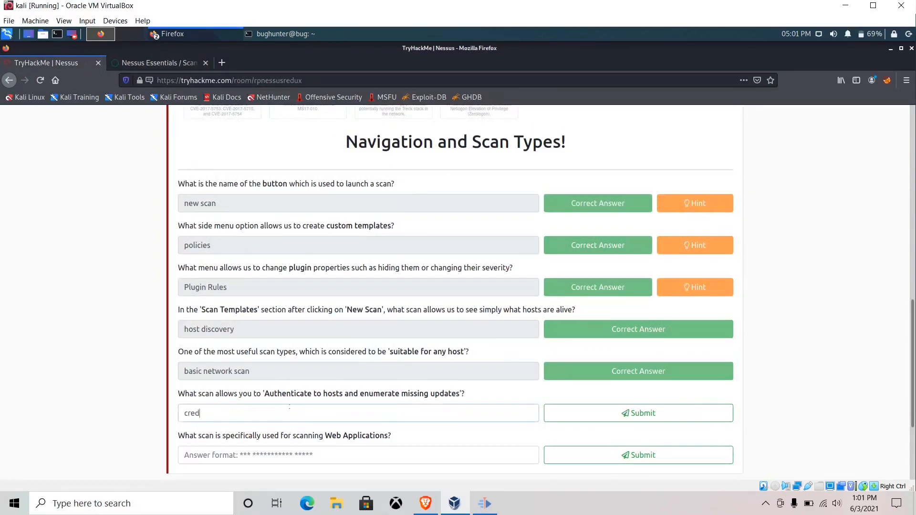
type("entialed patch update")
Recheck the template name in Nessus, correct the missing updates answer to "credentialed patch audit", and submit it
left_click(155, 62)
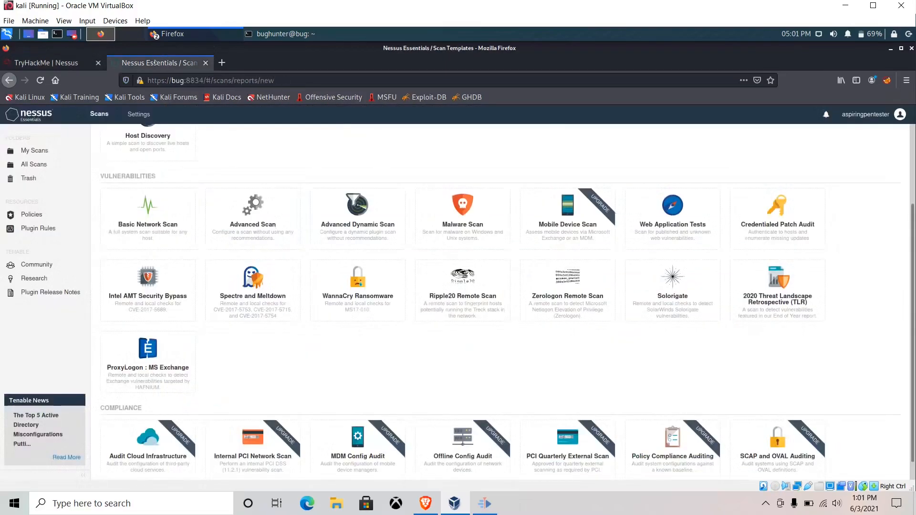
left_click(48, 63)
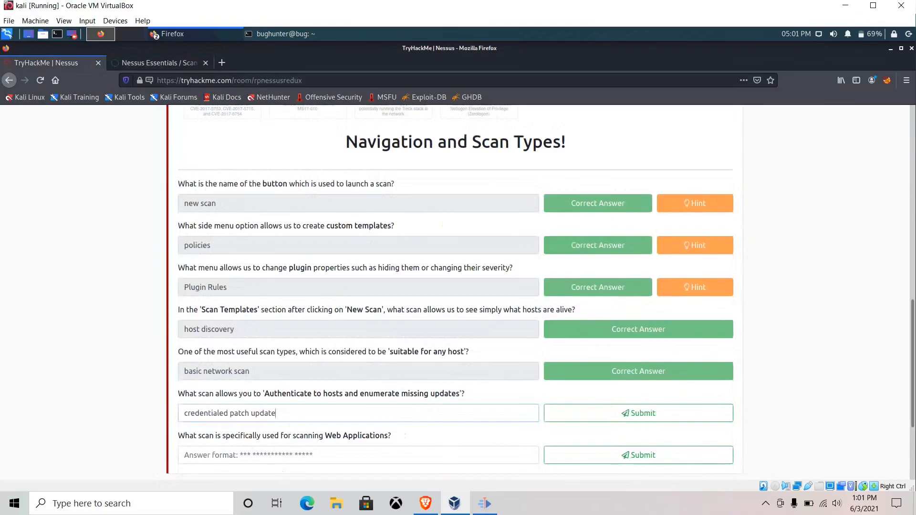
key("BackSpace")
key("BackSpace")
key("BackSpace")
key("BackSpace")
key("BackSpace")
key("BackSpace")
type("audit")
left_click(616, 414)
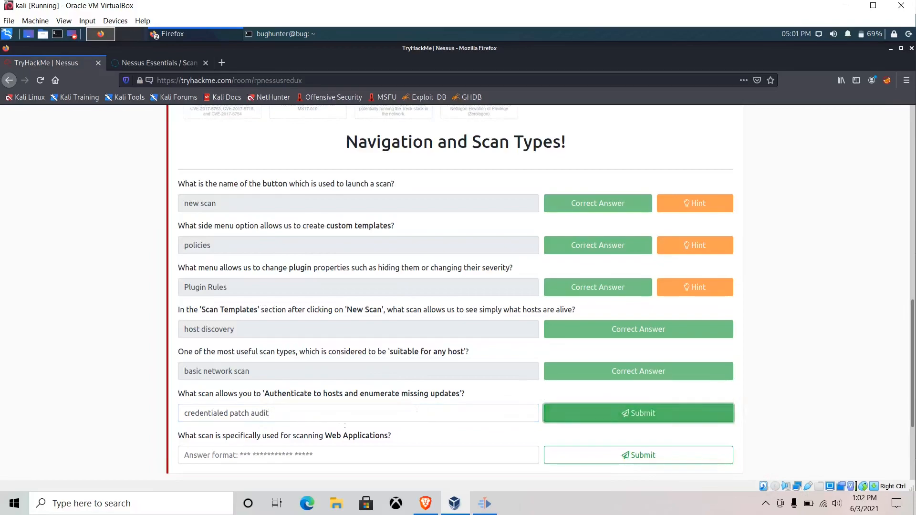
Look up the web application template in Nessus, and submit "web application tests" for the last Task 3 question in the room
scroll(251, 330, "down", 2)
scroll(250, 331, "down", 1)
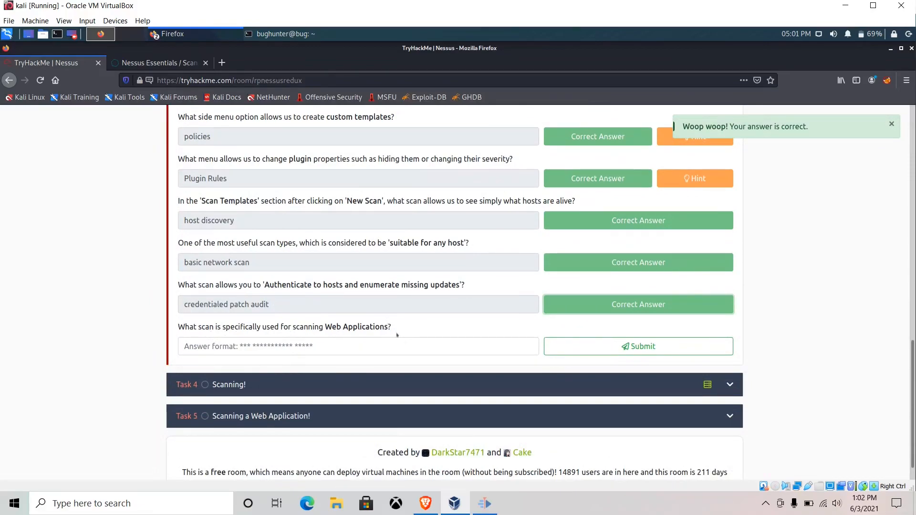
left_click(136, 62)
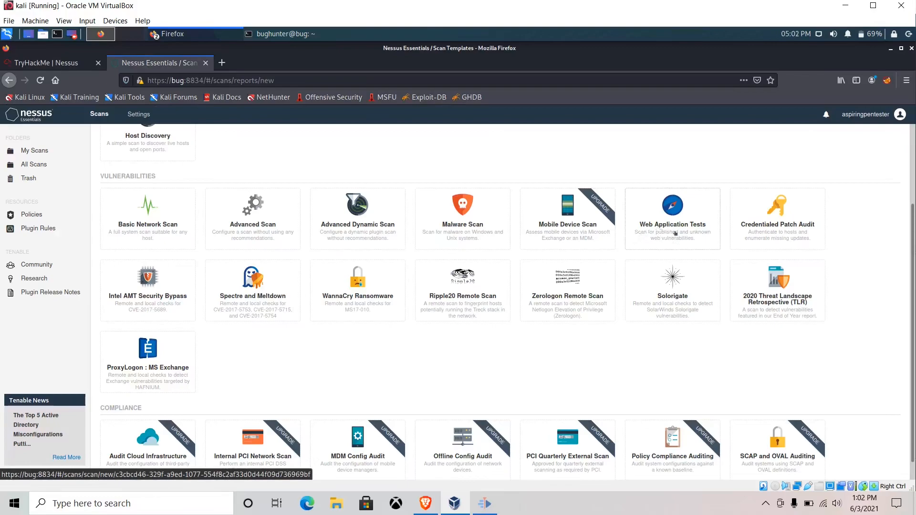
left_click(50, 64)
left_click(324, 345)
type("web ")
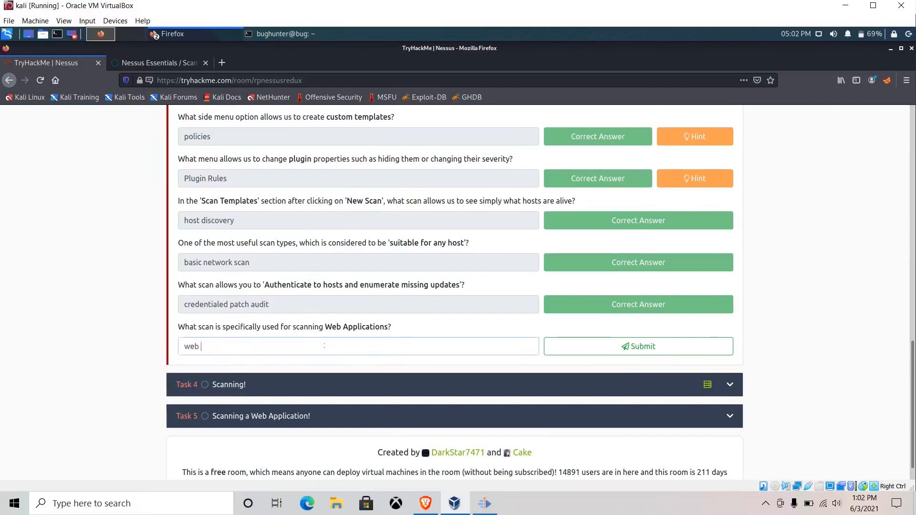
type("application tests")
key("Return")
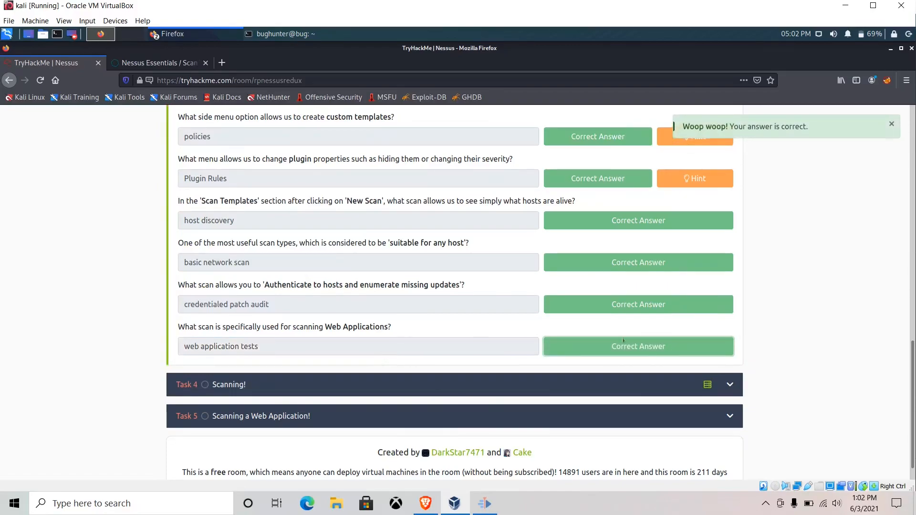
Open Task 4, Scanning!, and read through to its Run a Network Scan section and first question
left_click(683, 388)
scroll(362, 343, "down", 3)
scroll(430, 310, "up", 7)
scroll(434, 309, "up", 5)
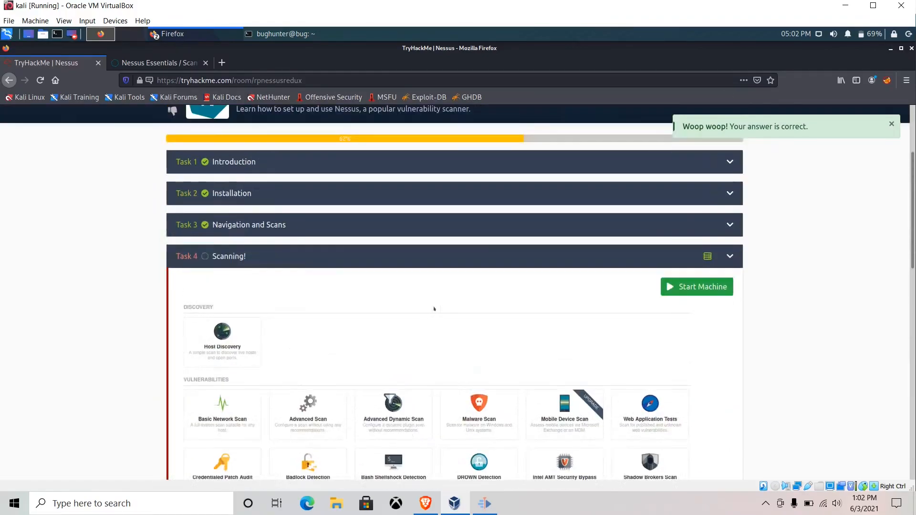
scroll(434, 309, "down", 1)
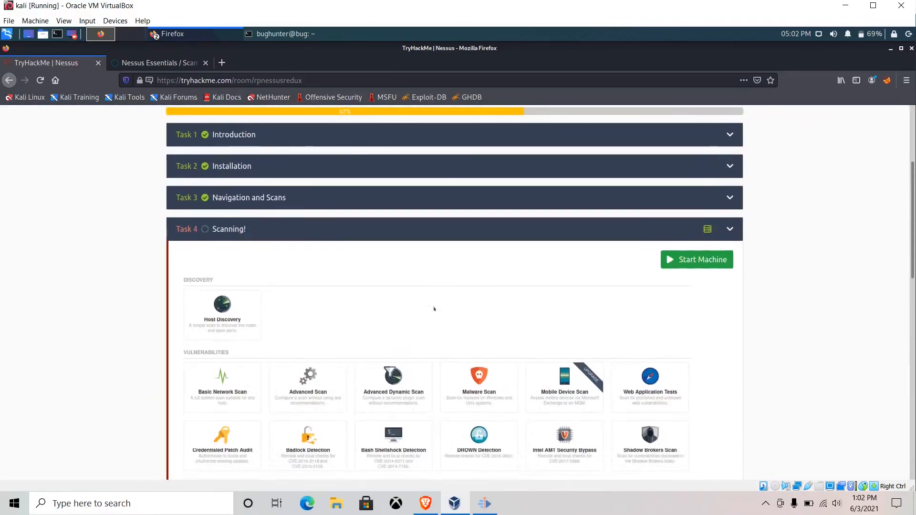
scroll(434, 309, "down", 1)
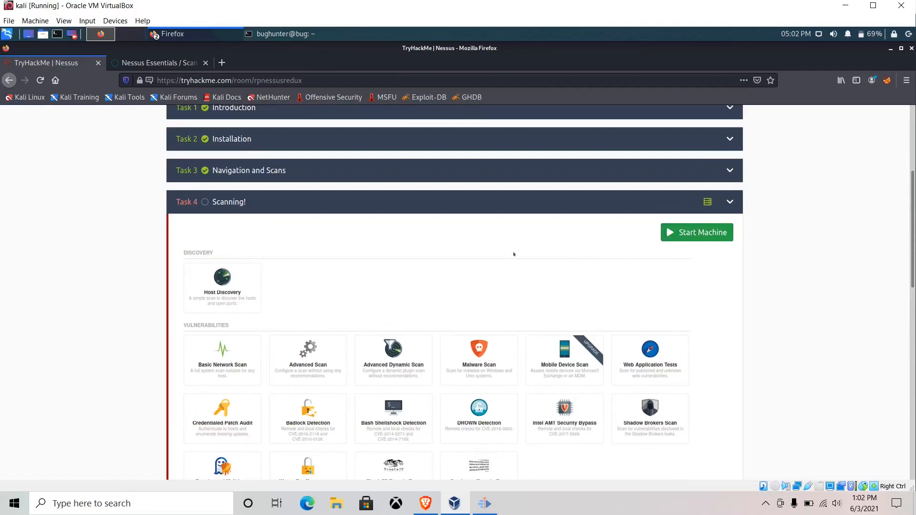
scroll(501, 224, "down", 3)
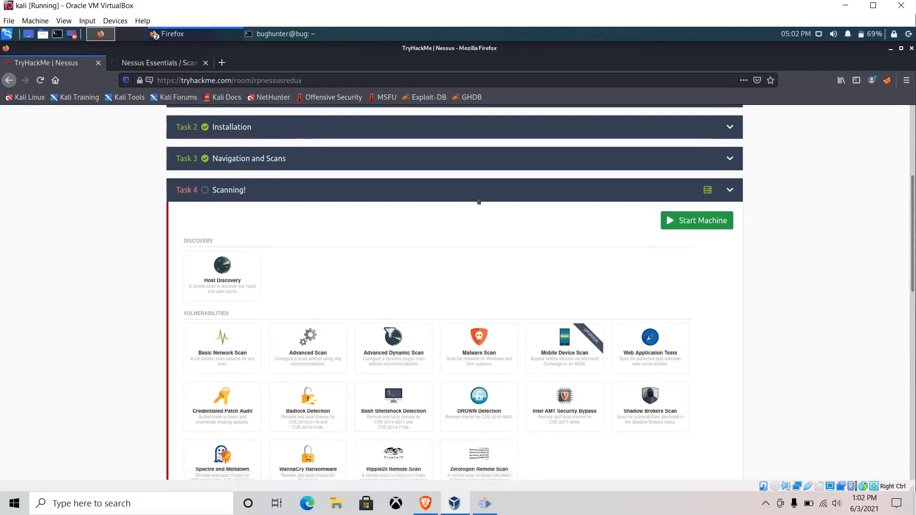
scroll(481, 203, "down", 4)
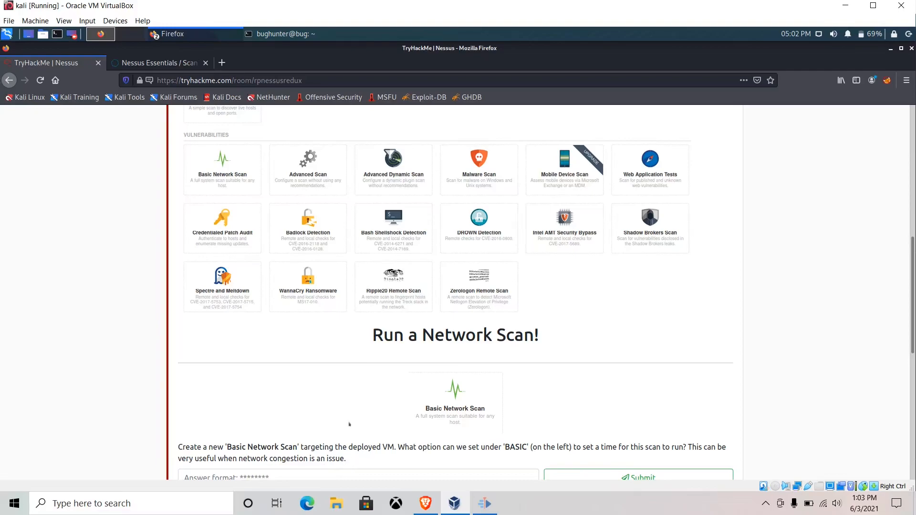
Switch to the terminal, clear its output, and change to the Downloads directory
scroll(353, 423, "down", 3)
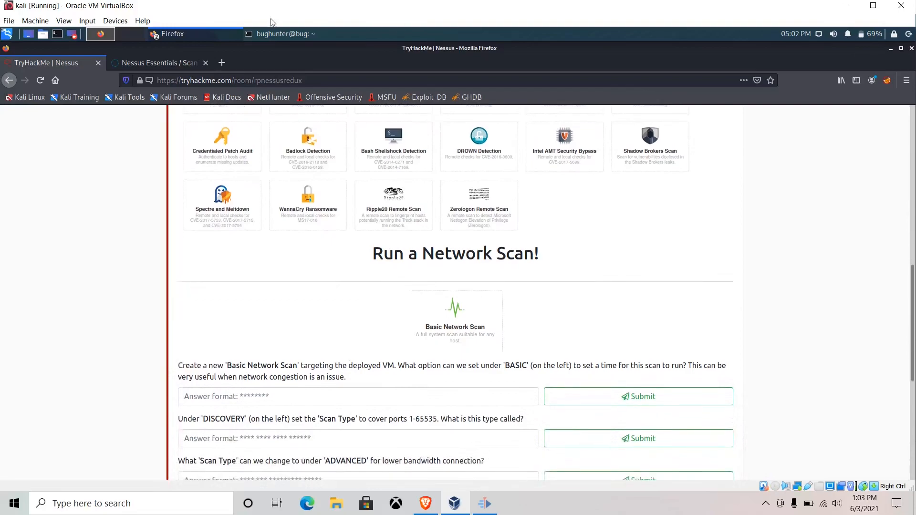
left_click(276, 33)
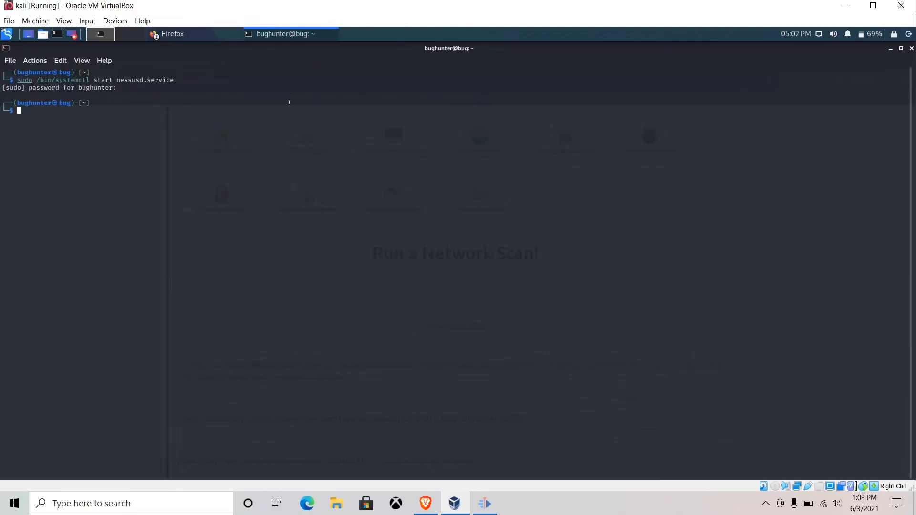
type("clear")
key("Return")
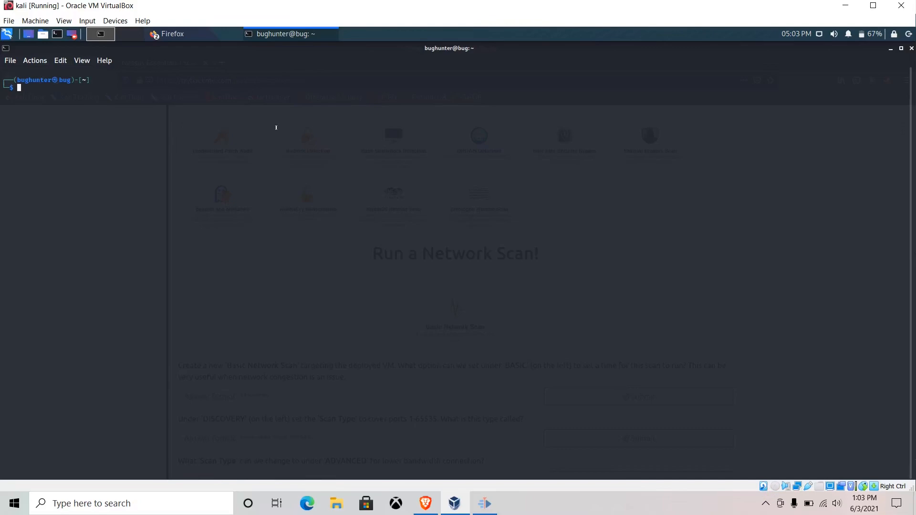
type("cd")
key("Right")
key("Return")
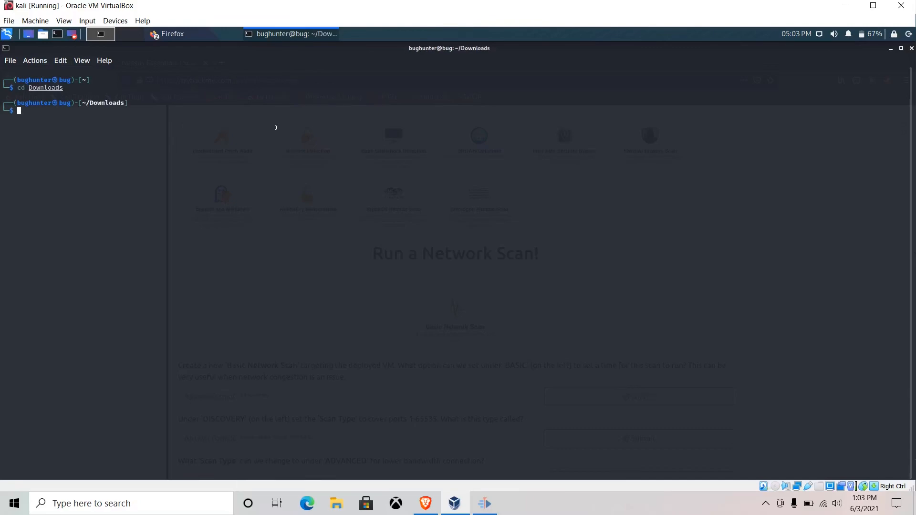
Connect to the VPN by running openvpn with sudo on the aspiringpentest1.ovpn configuration file
type("sudo")
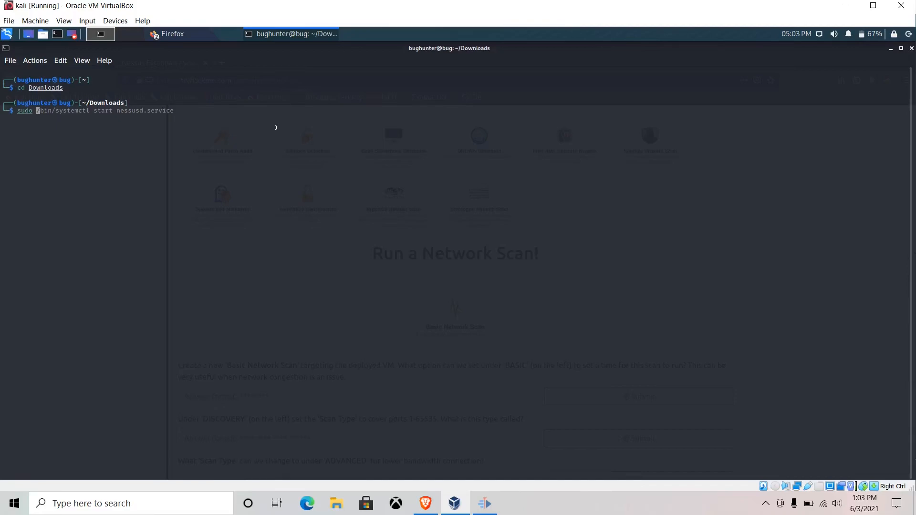
type("openvpn")
key("Right")
key("Return")
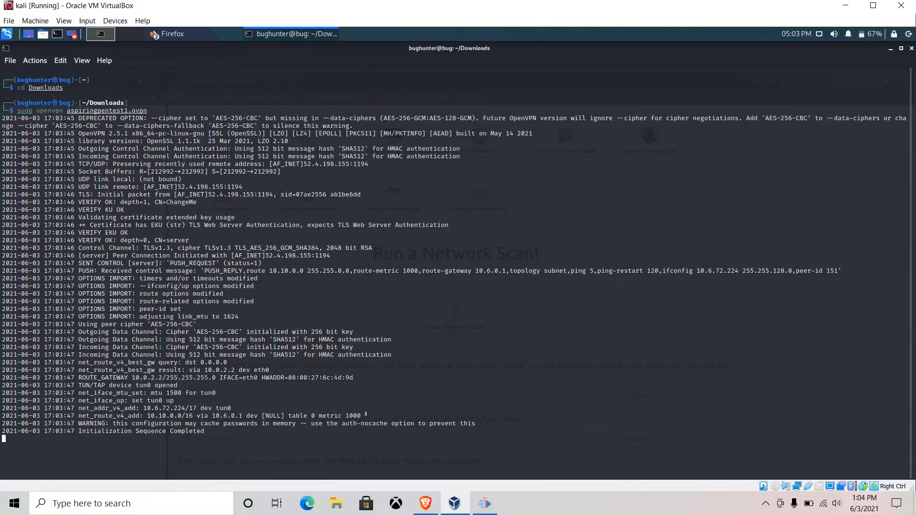
Return to the TryHackMe room in Firefox and start the machine for Task 4, Scanning!
left_click(890, 48)
scroll(642, 213, "up", 10)
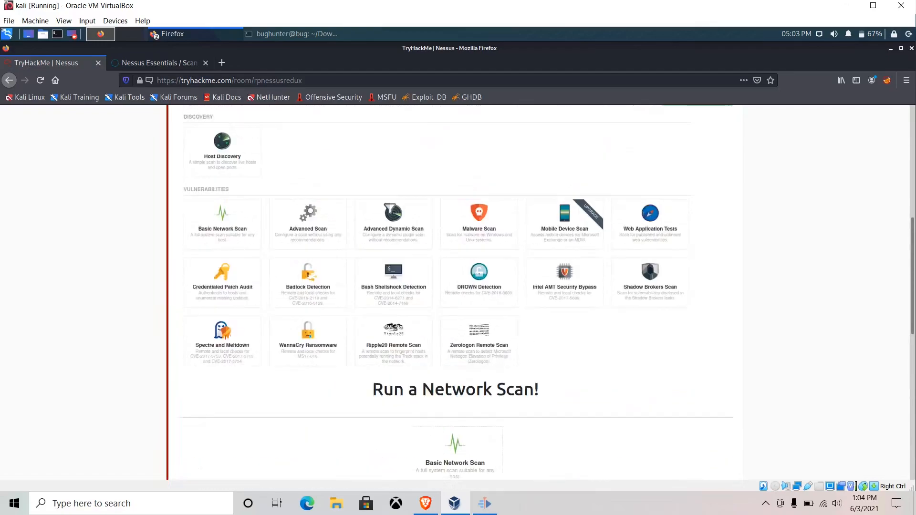
left_click(682, 235)
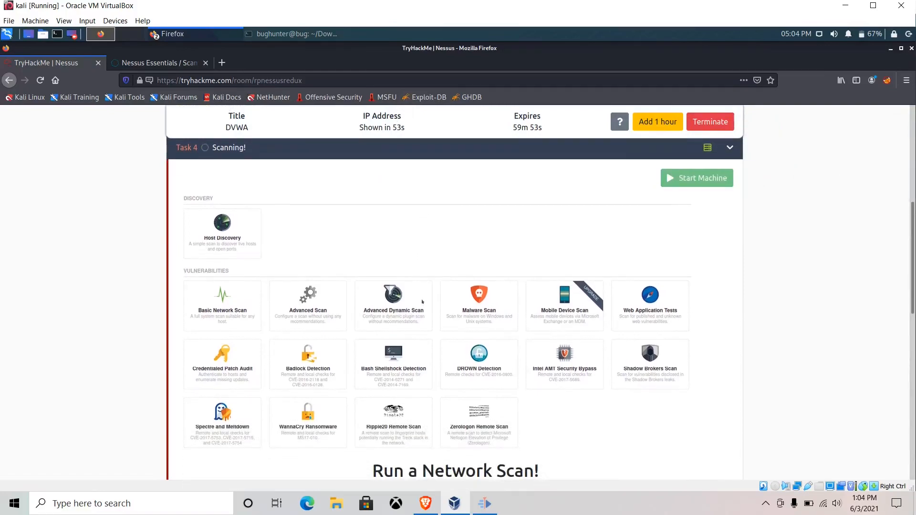
scroll(422, 300, "down", 3)
scroll(422, 301, "down", 2)
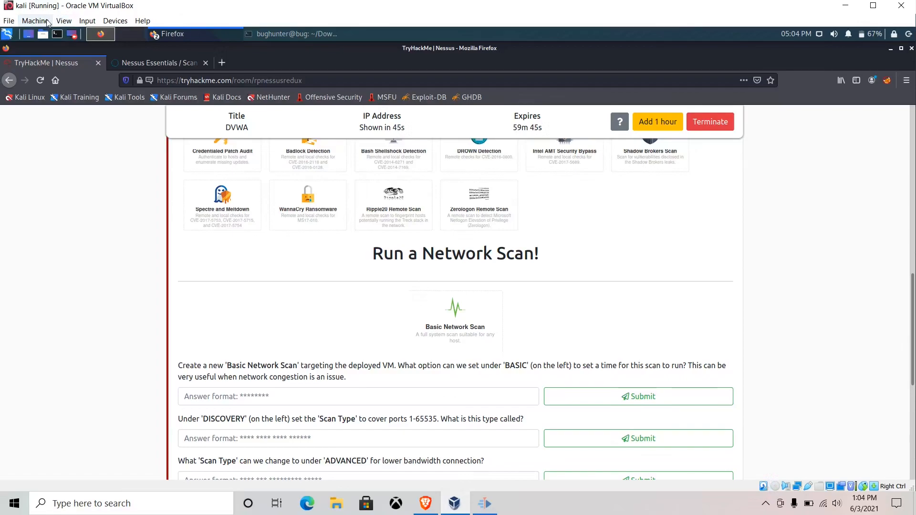
Switch the Kali virtual machine window to full-screen mode
left_click(63, 21)
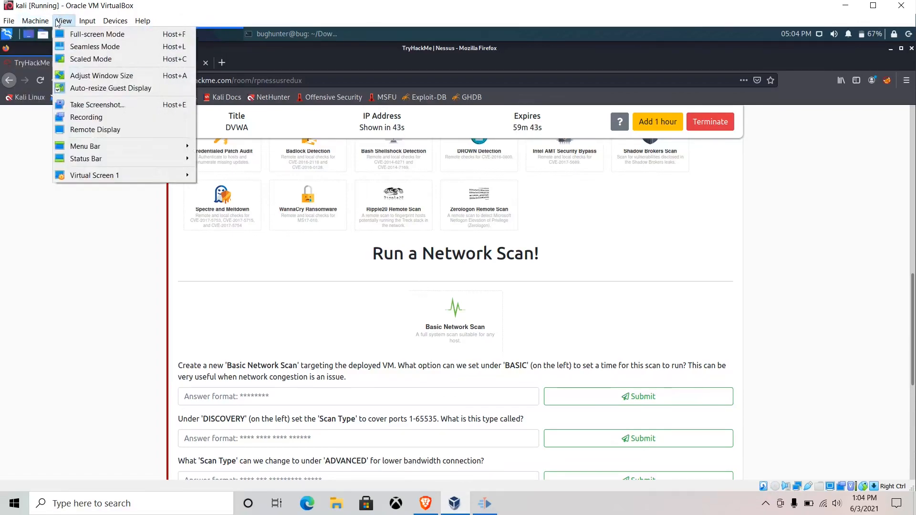
left_click(71, 36)
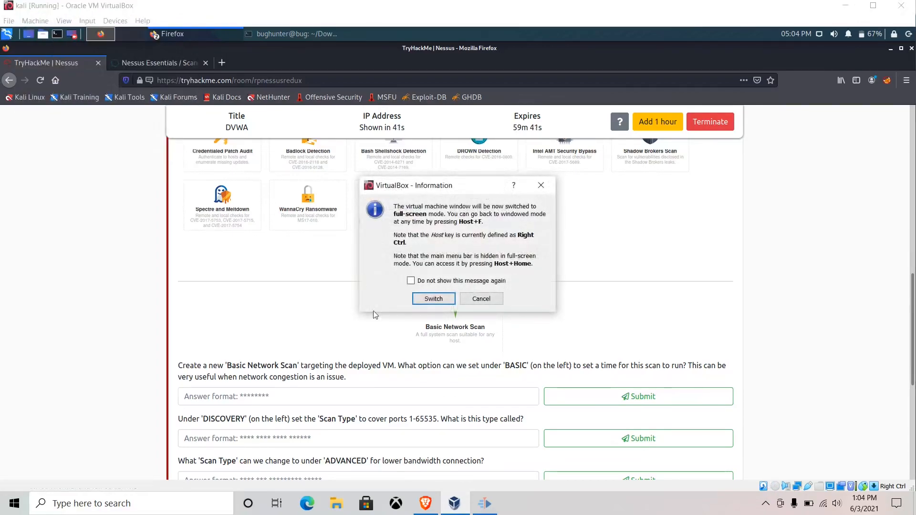
left_click(437, 298)
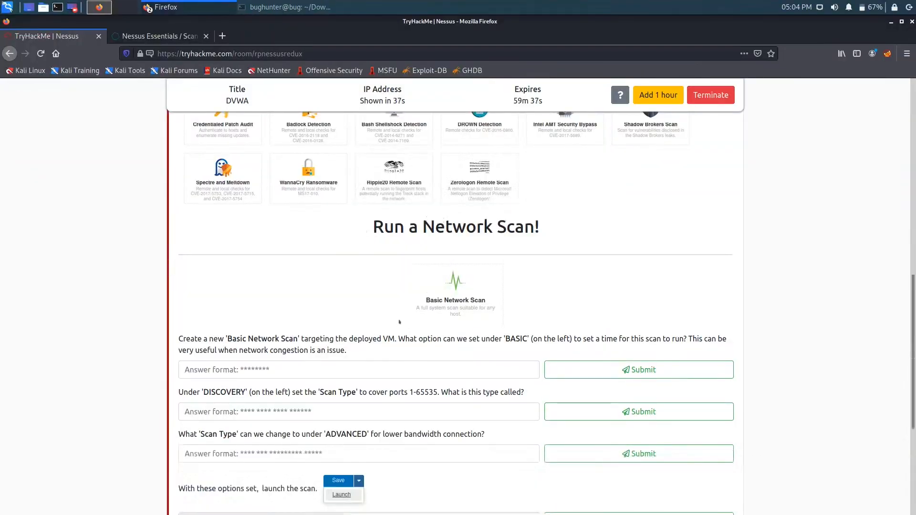
Open the deployed DVWA machine at 10.10.68.237 in a new browser tab
scroll(398, 319, "down", 2)
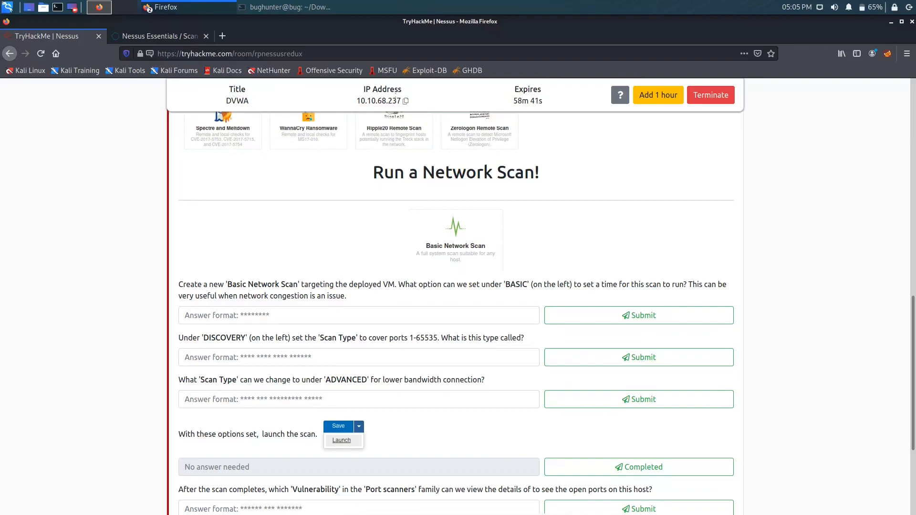
left_click(222, 35)
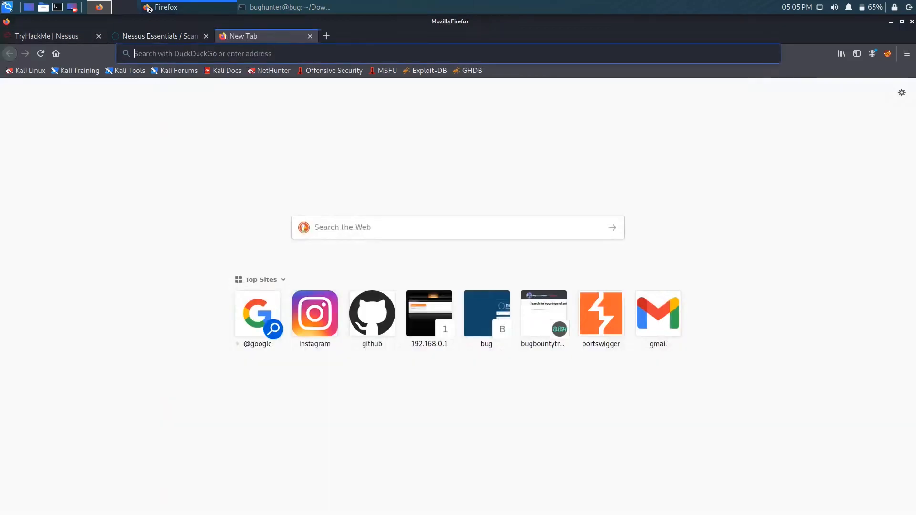
right_click(260, 51)
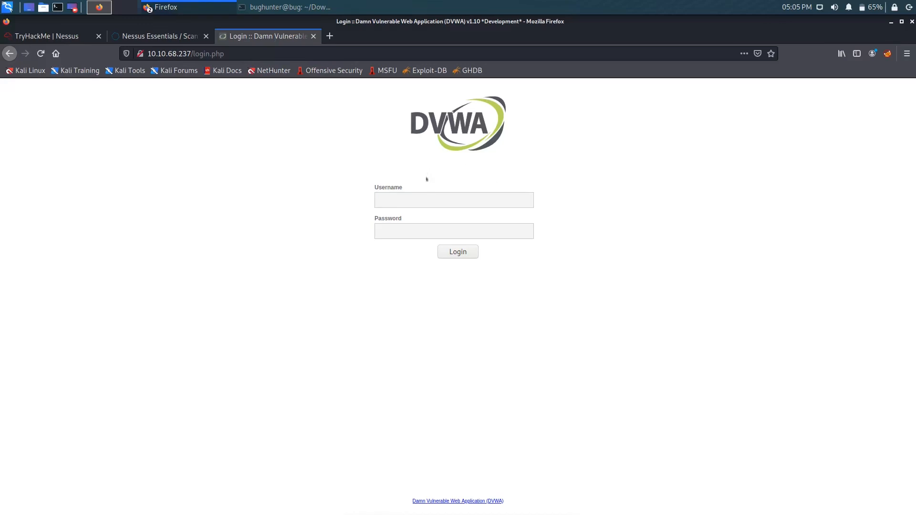
Recheck the first Task 4 question, and create a new scan in Nessus from the Basic Network Scan template
left_click(135, 37)
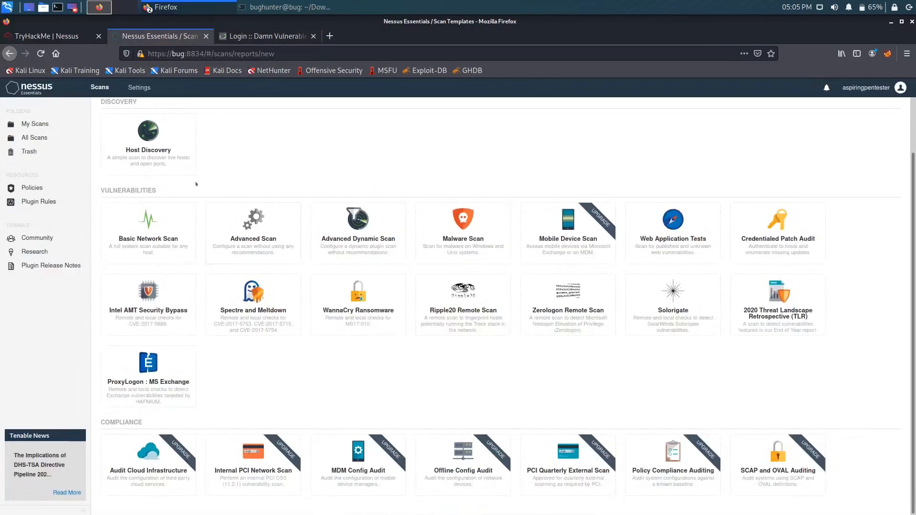
scroll(199, 184, "up", 2)
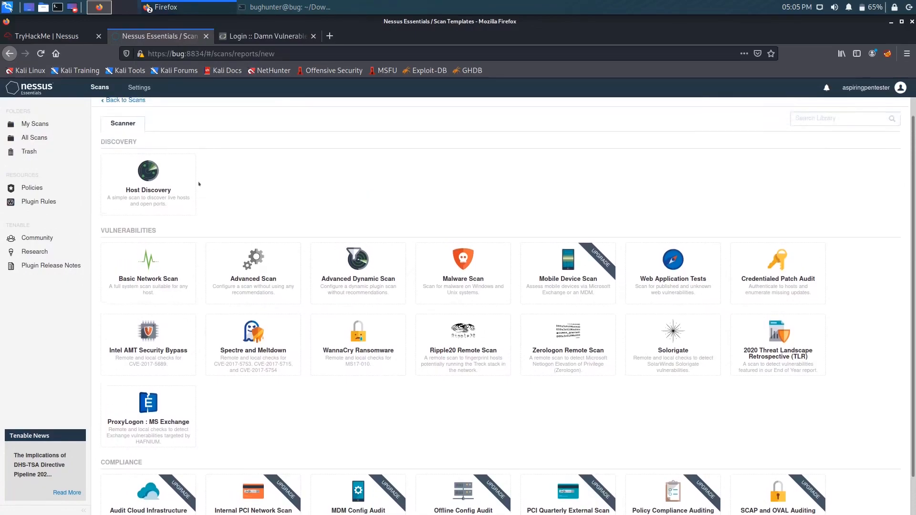
left_click(72, 35)
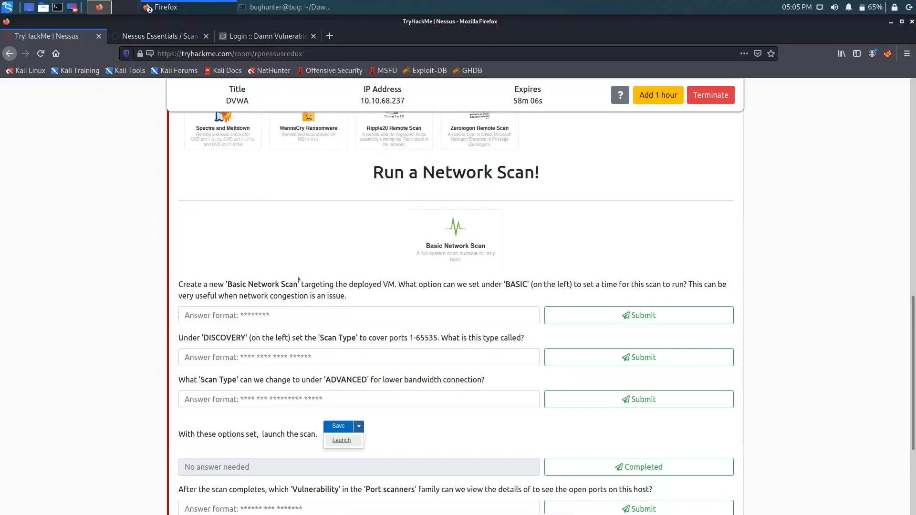
left_click(162, 36)
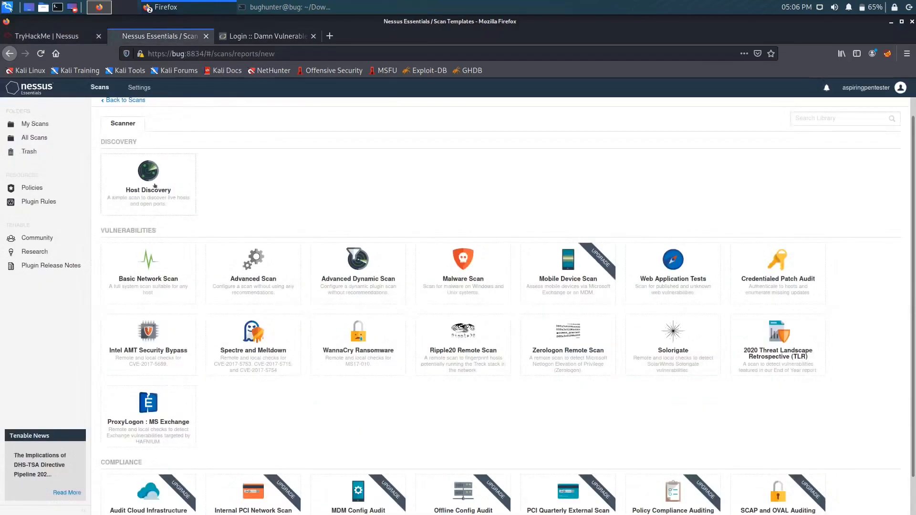
left_click(147, 275)
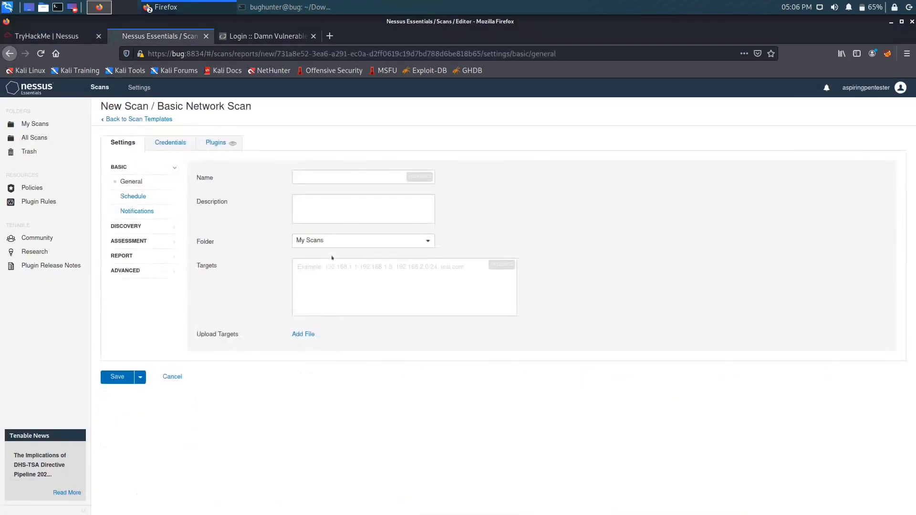
Look up the scan timing option in the new scan's Basic settings, and submit "schedule" for the first Task 4 question
left_click(46, 35)
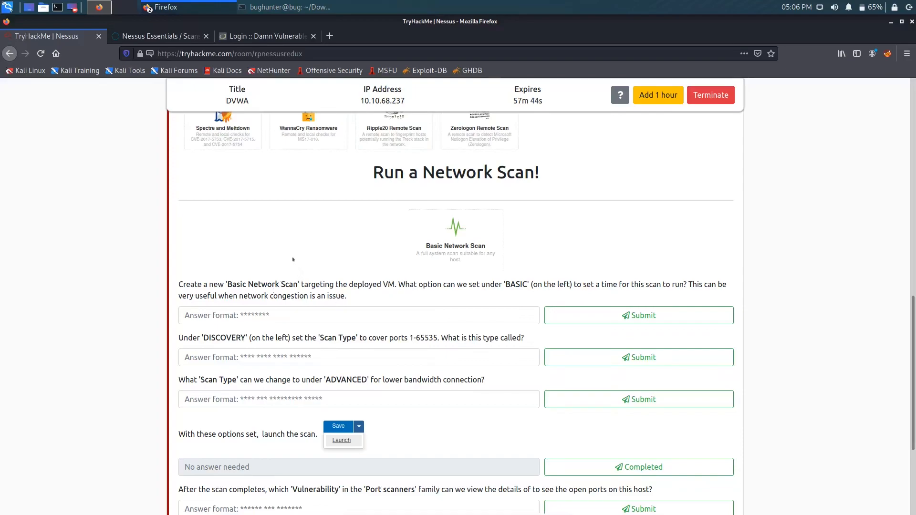
left_click(132, 33)
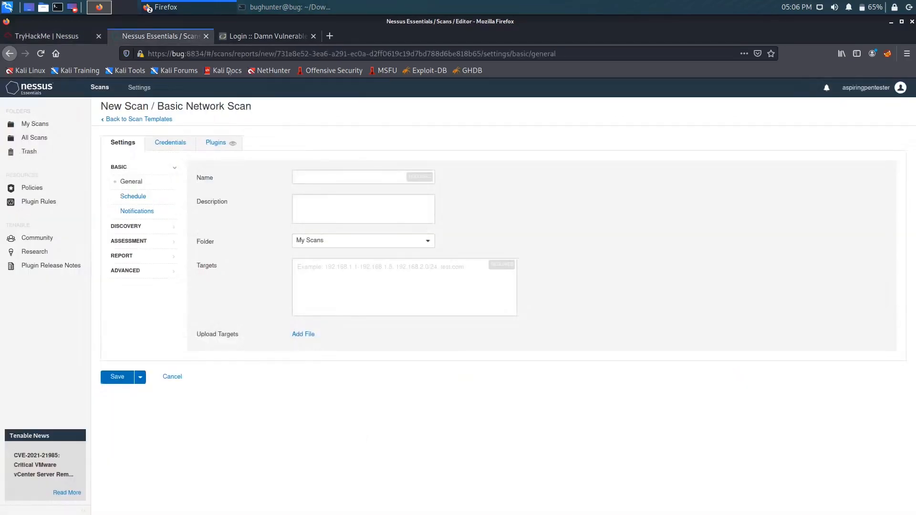
left_click(134, 196)
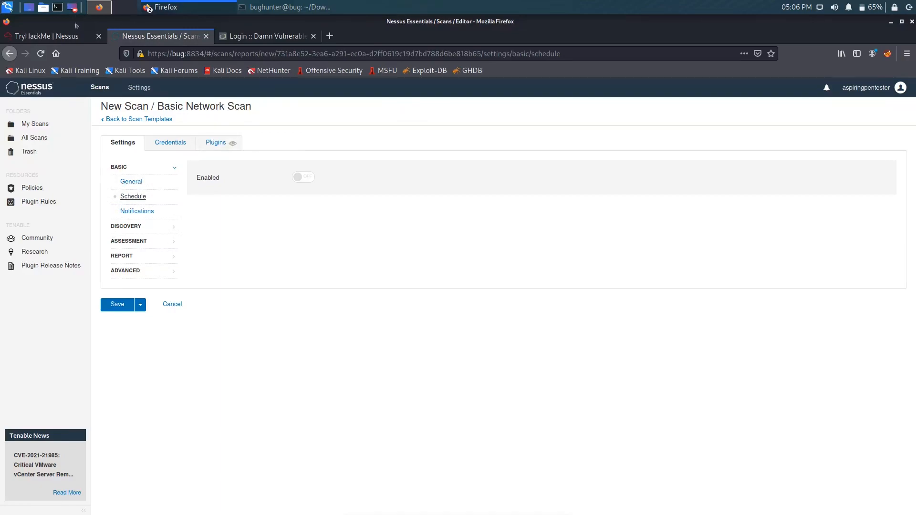
left_click(85, 37)
left_click(293, 314)
type("schedule")
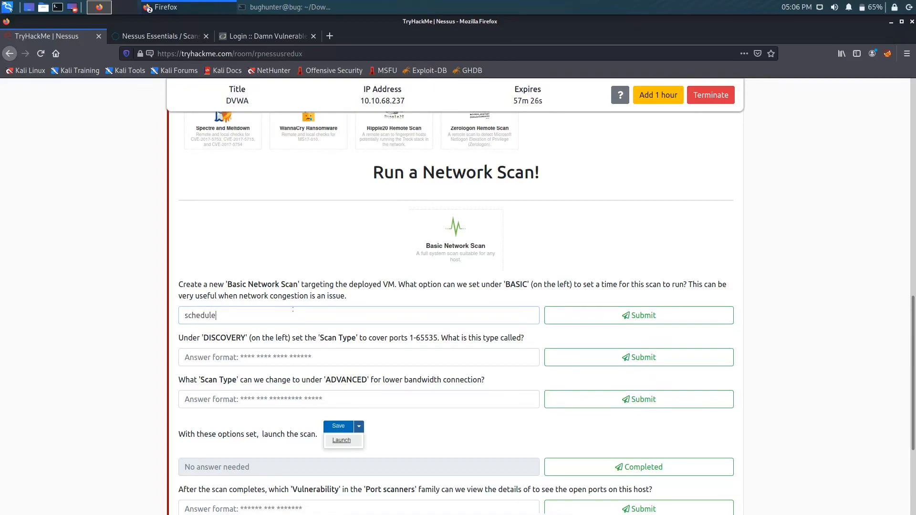
key("Return")
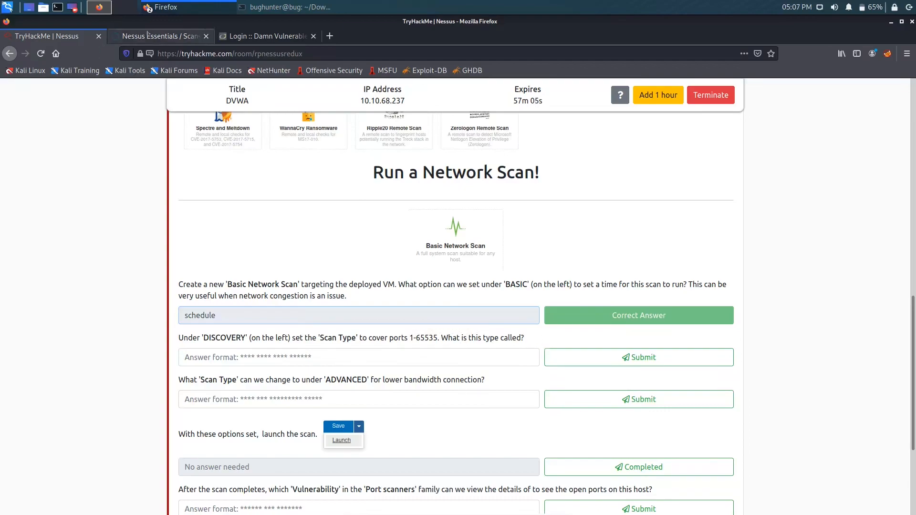
Set the Discovery scan type of the new Nessus scan to Port scan (all ports)
left_click(160, 37)
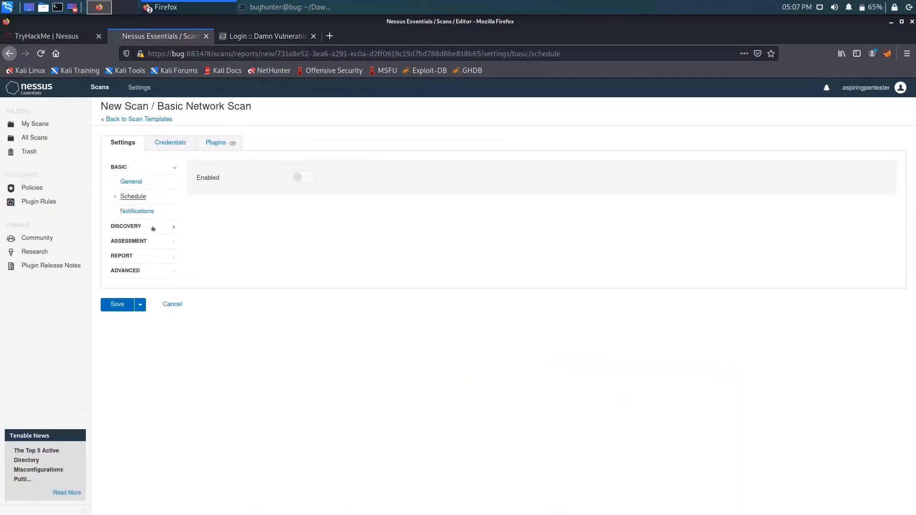
left_click(131, 224)
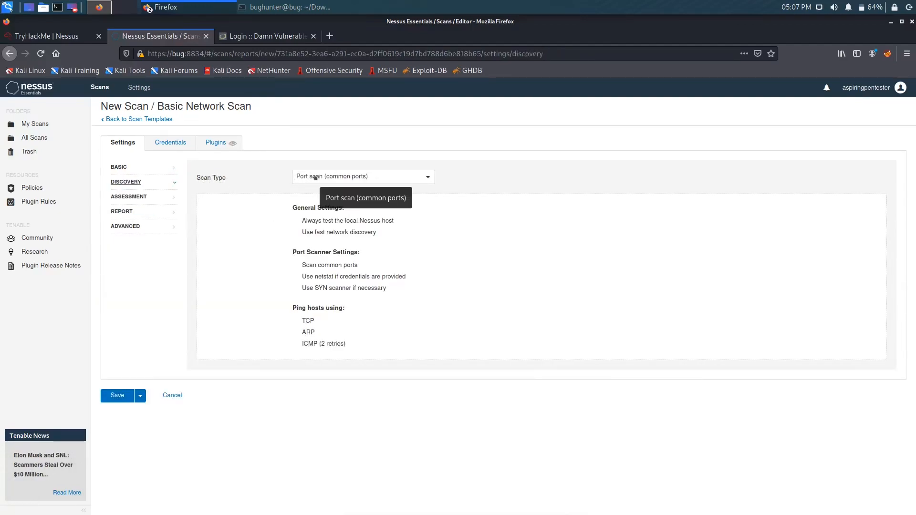
left_click(315, 177)
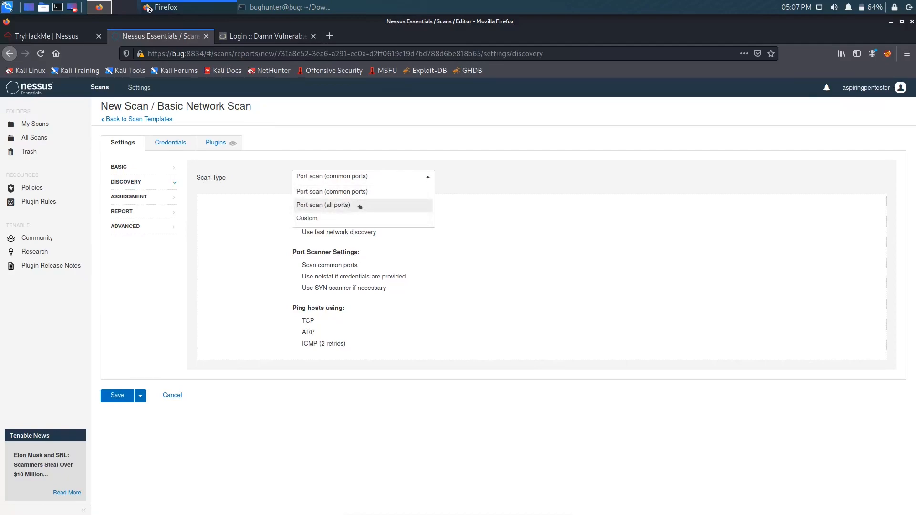
left_click(360, 206)
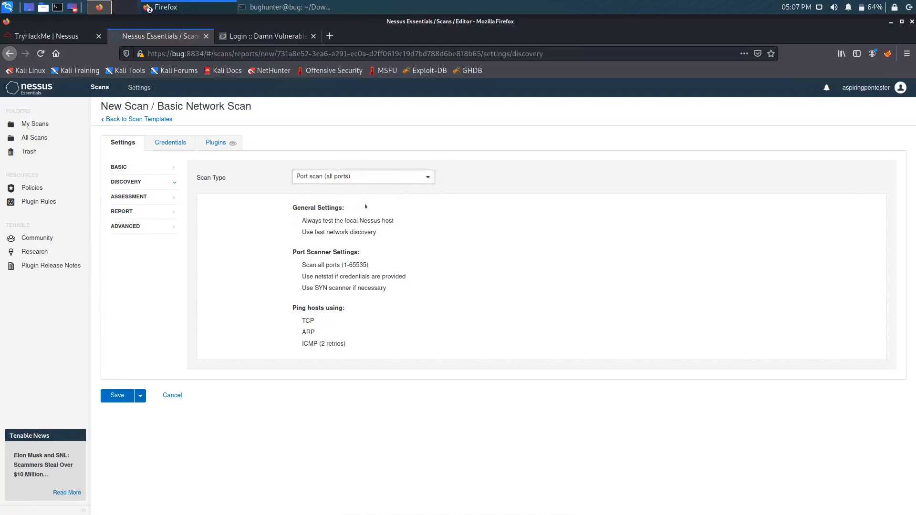
Submit "port scan (all ports)" as the answer to the Discovery scan type question in the room
left_click(48, 37)
left_click(317, 358)
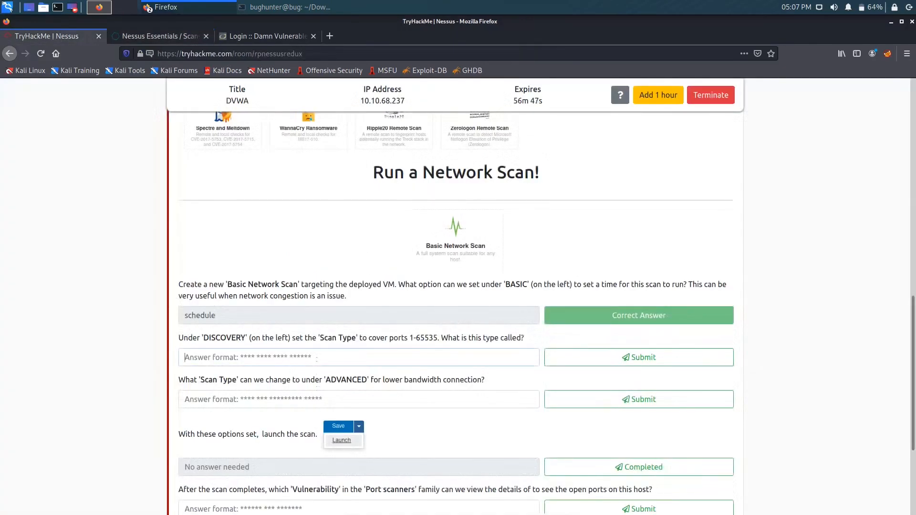
type("port ")
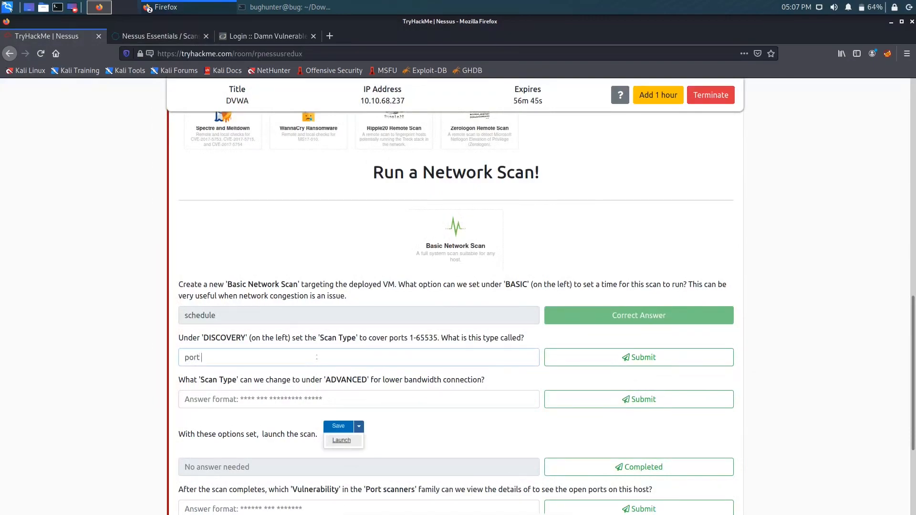
type("scan ()")
key("Left")
type("all ports")
left_click(572, 354)
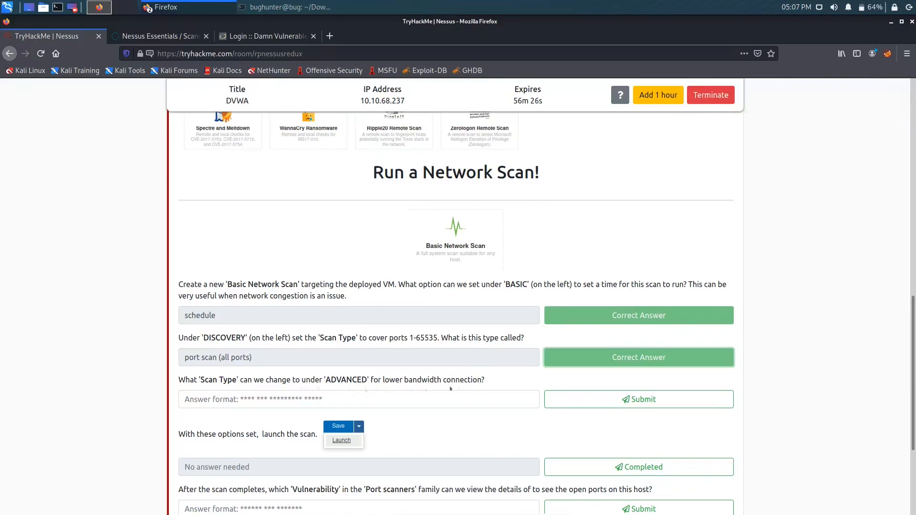
Set the Advanced scan type of the new Nessus scan to Scan low bandwidth links
left_click(131, 35)
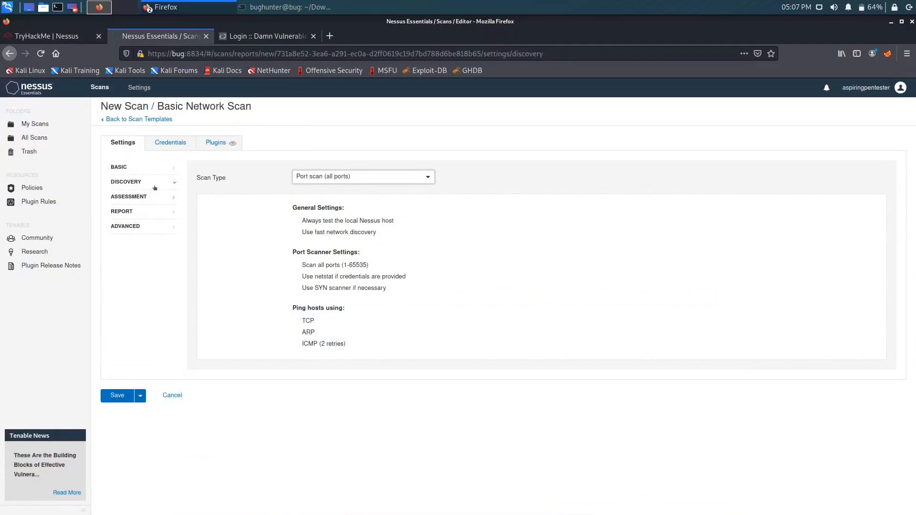
left_click(150, 233)
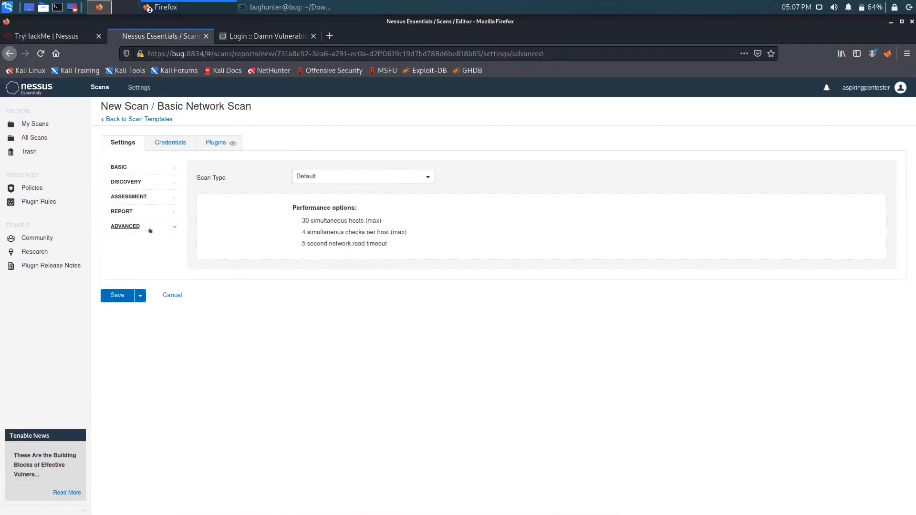
left_click(321, 180)
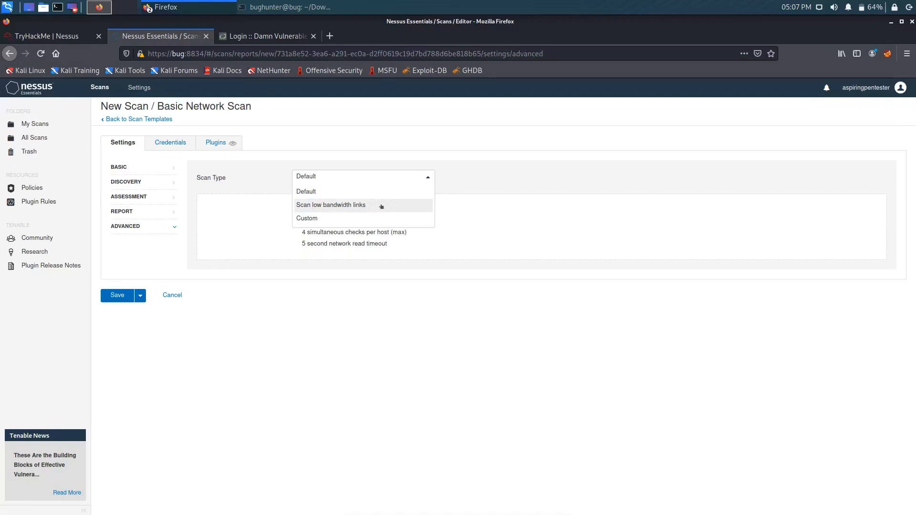
left_click(334, 205)
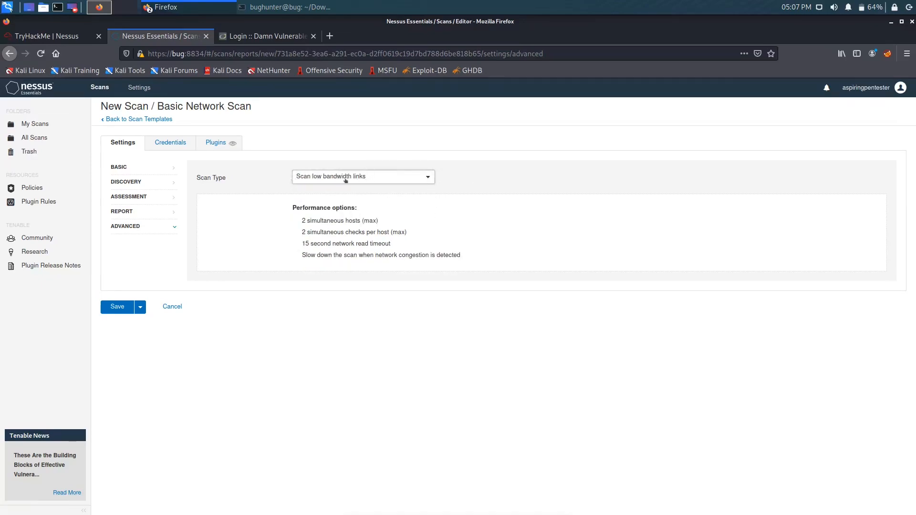
Submit "scan low bandwidth links" as the answer to the Advanced scan type question in the TryHackMe room
left_click(28, 36)
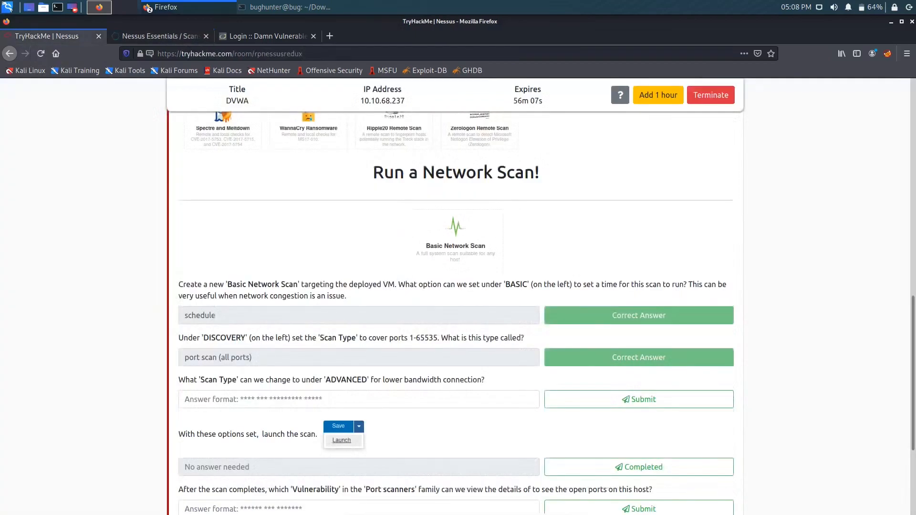
left_click(296, 394)
type("scan")
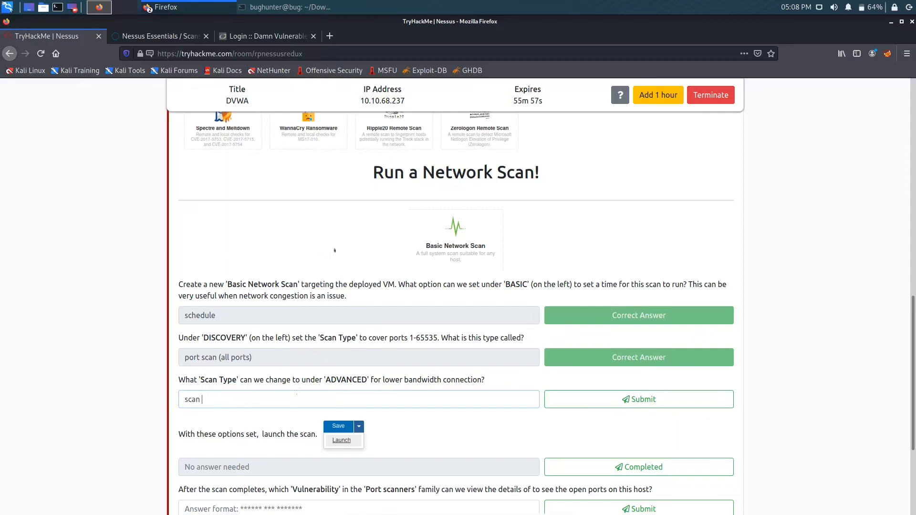
left_click(146, 36)
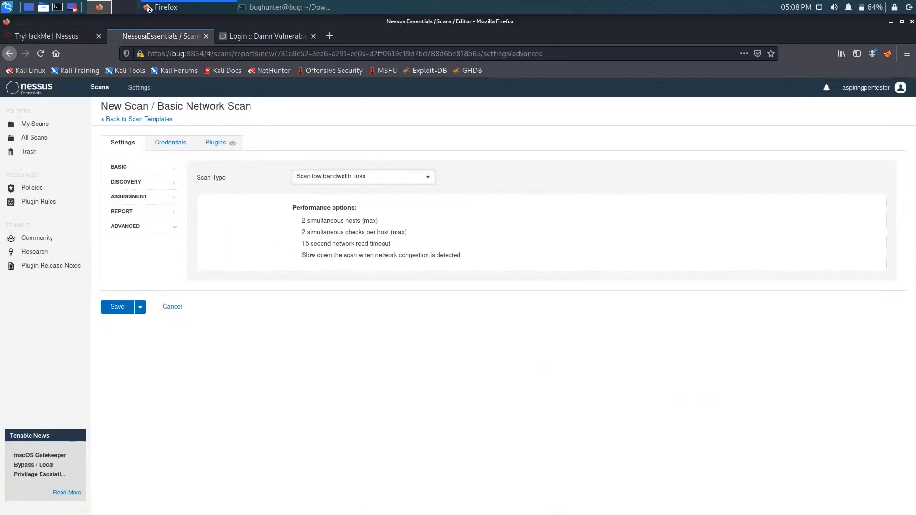
left_click(57, 37)
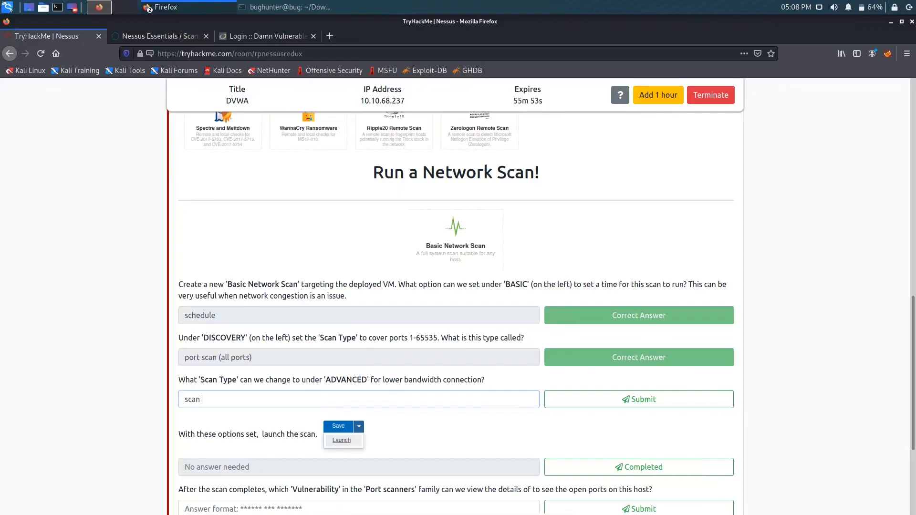
type("low")
left_click(162, 37)
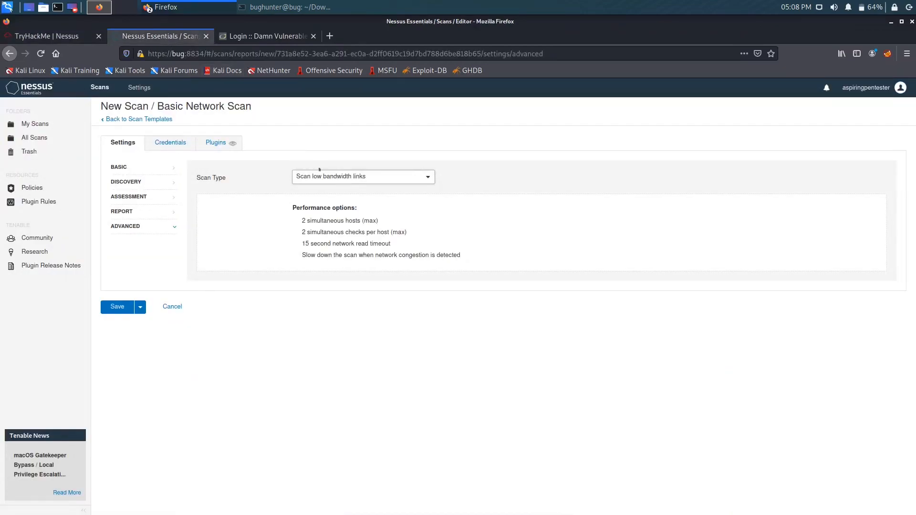
left_click(57, 36)
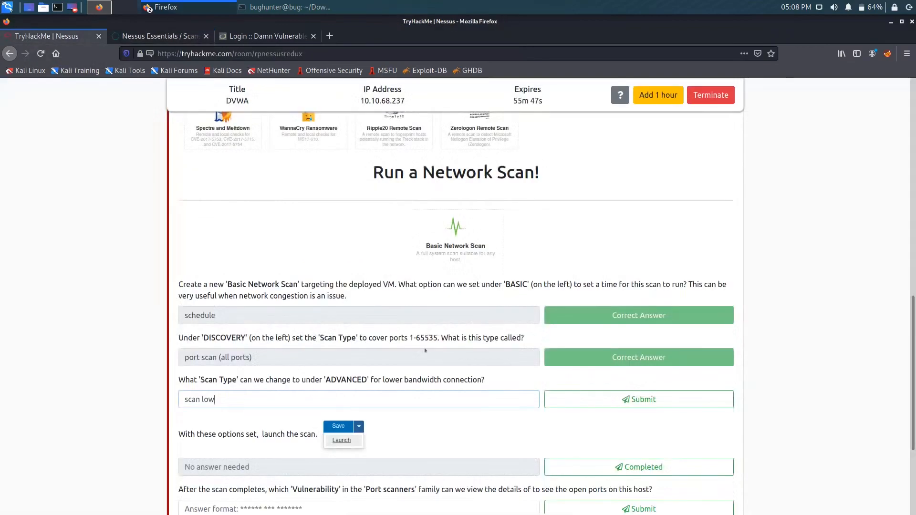
type("badn")
key("BackSpace")
type("ndwi")
left_click(145, 36)
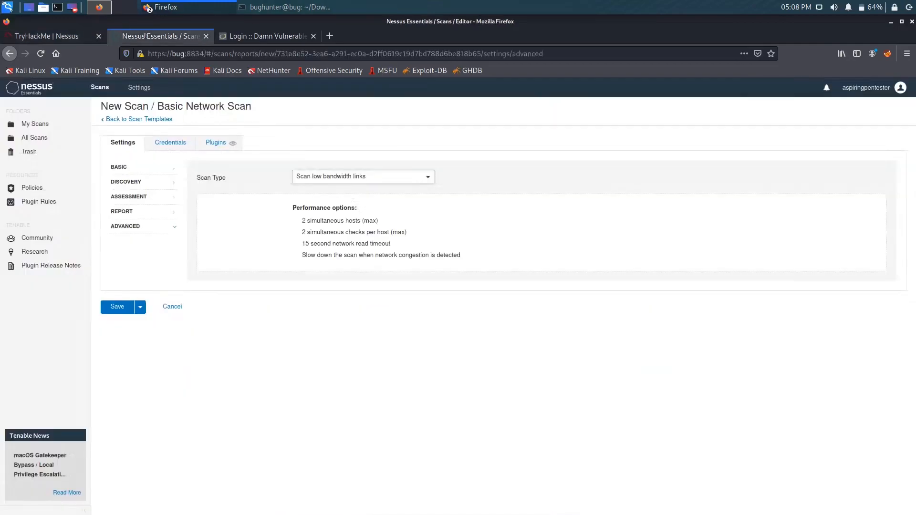
left_click(64, 31)
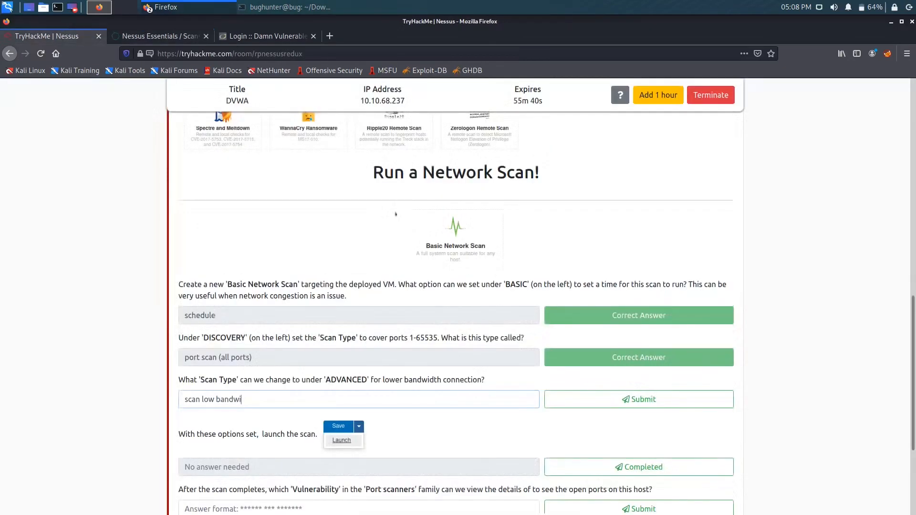
type("idth link")
left_click(162, 36)
left_click(28, 36)
type("s")
left_click(607, 398)
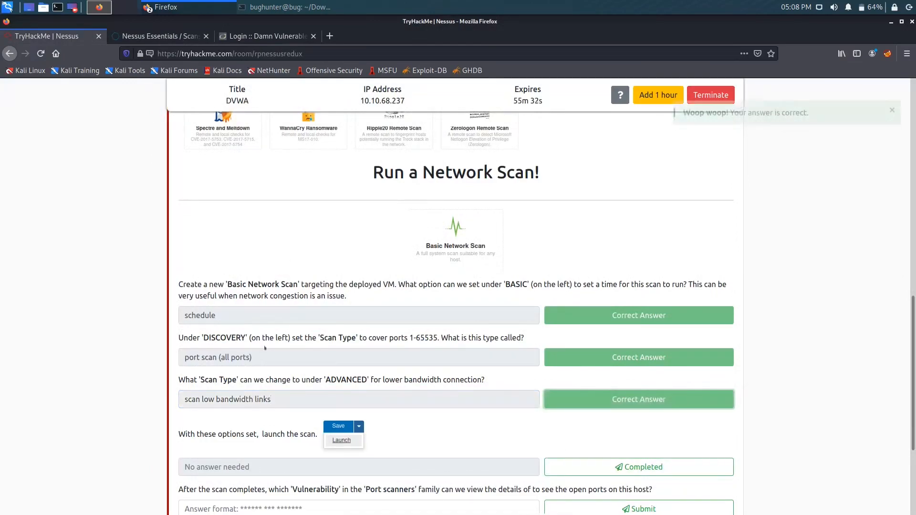
Mark the room's launch-the-scan question as completed, and try to launch the configured scan in Nessus
scroll(412, 357, "down", 3)
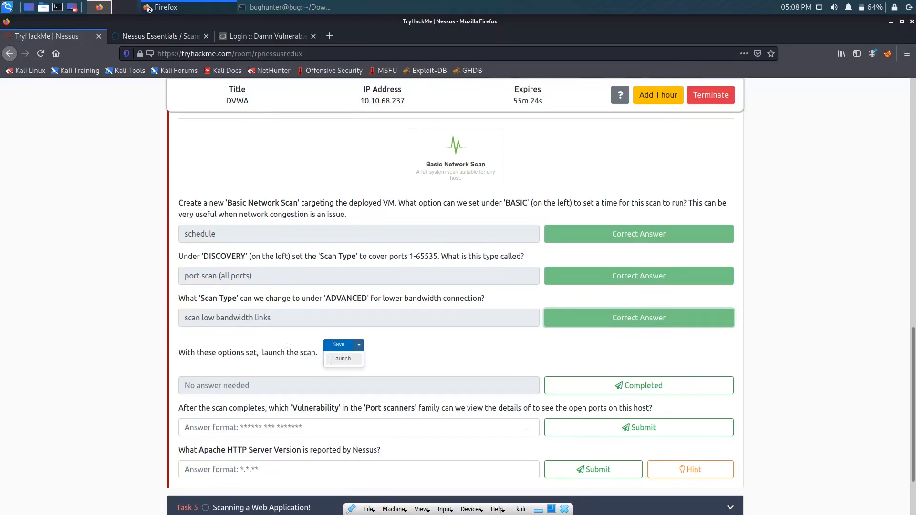
left_click(639, 386)
left_click(148, 36)
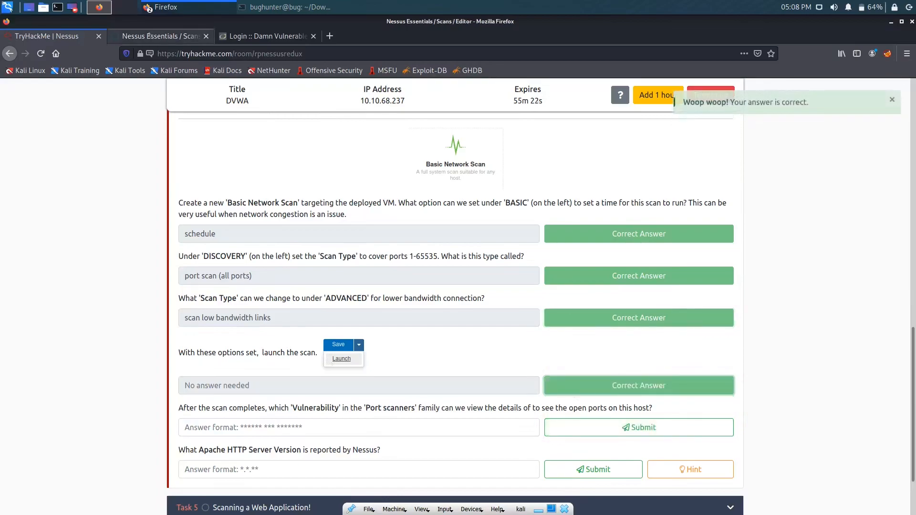
left_click(140, 309)
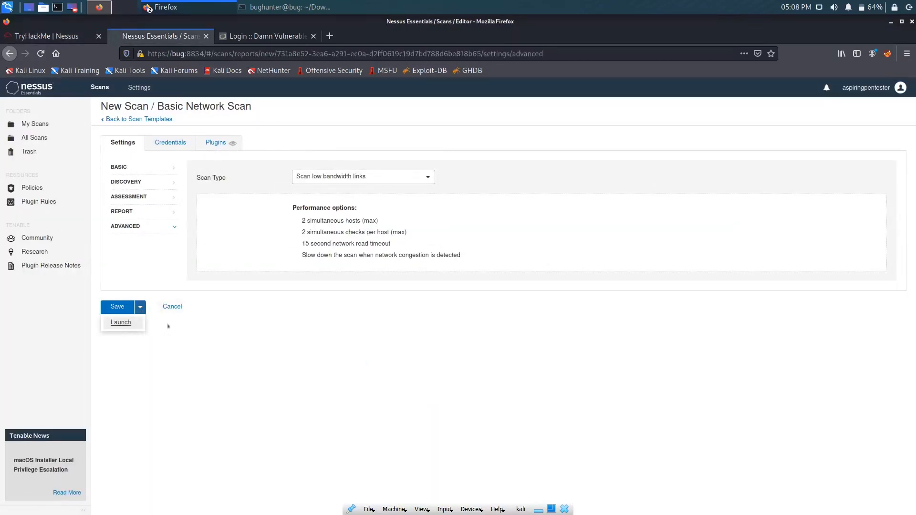
left_click(120, 321)
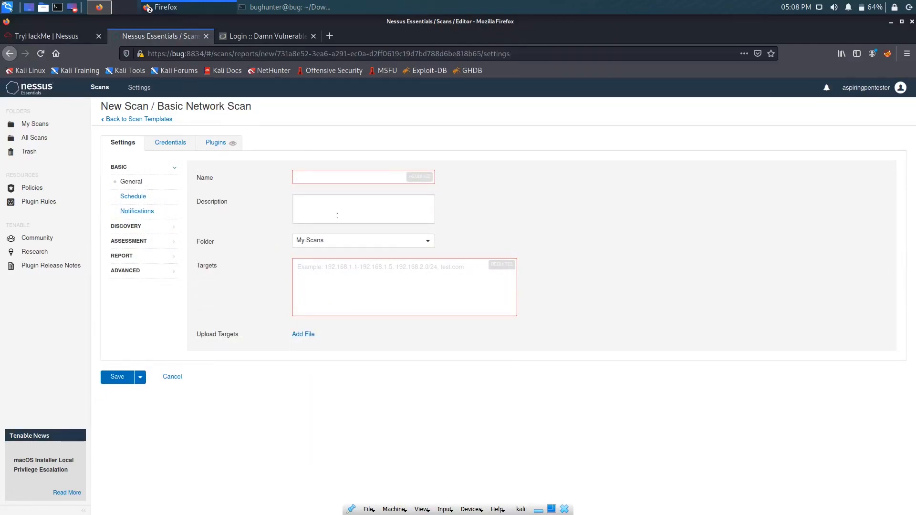
Name the Nessus scan "try hack me" and give it the description "vuln lab"
left_click(318, 176)
type("try hack me")
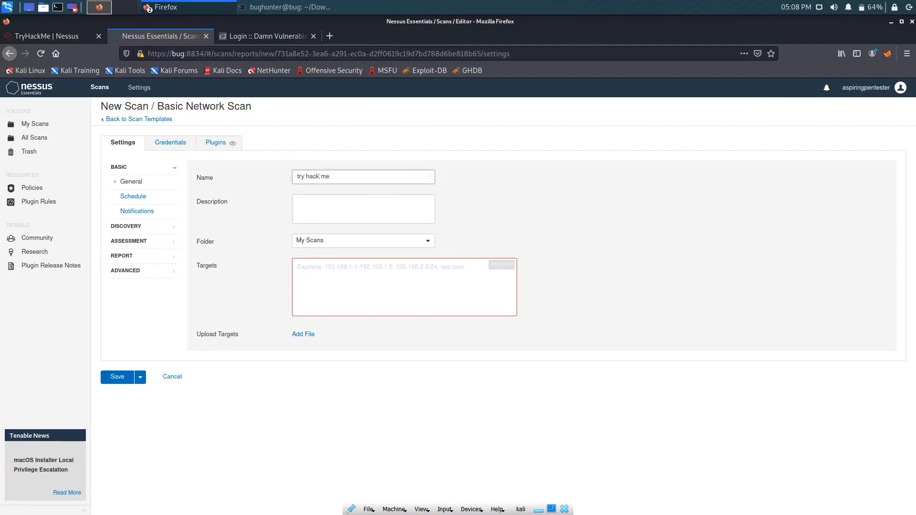
left_click(319, 199)
type("vuln lab")
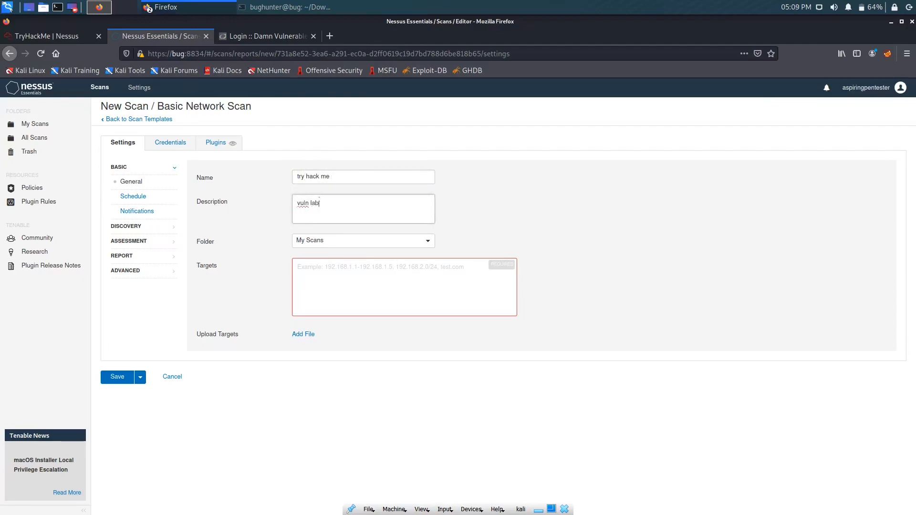
key("Tab")
key("Tab")
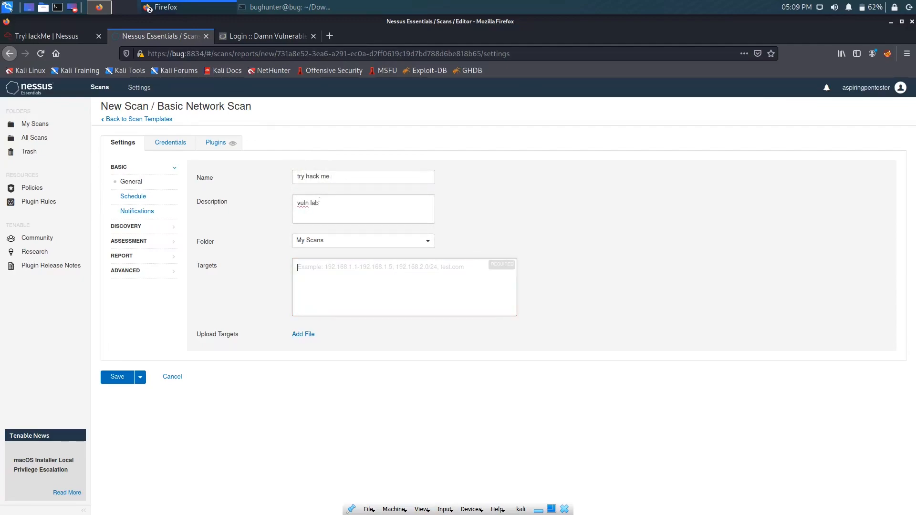
left_click(267, 36)
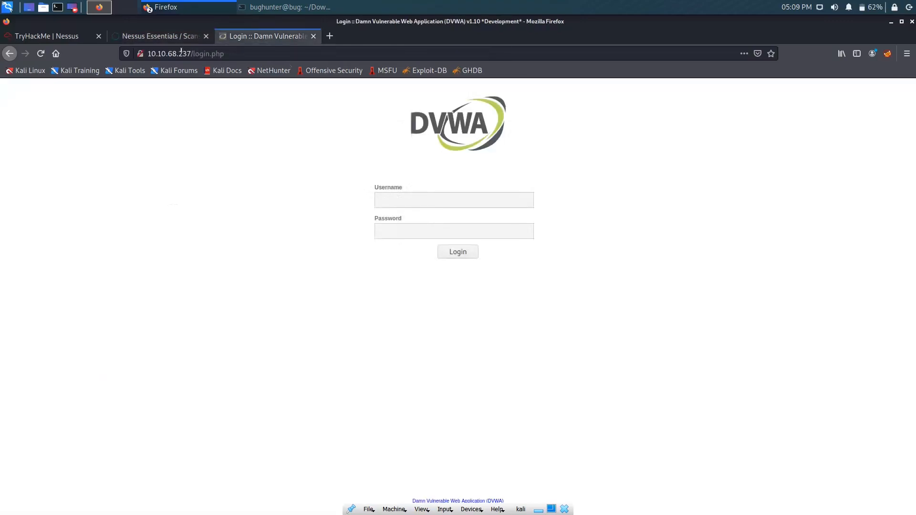
left_click_drag(190, 52, 136, 51)
right_click(157, 51)
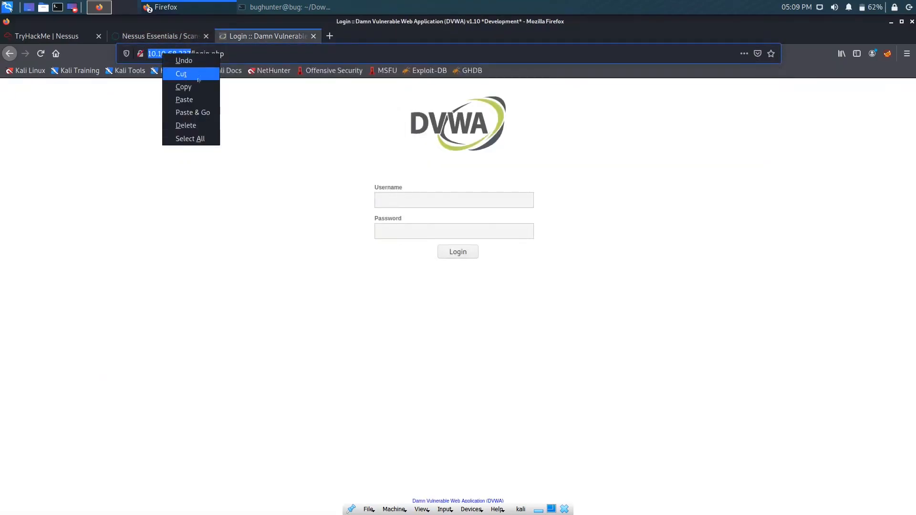
left_click(181, 87)
left_click(160, 36)
right_click(382, 277)
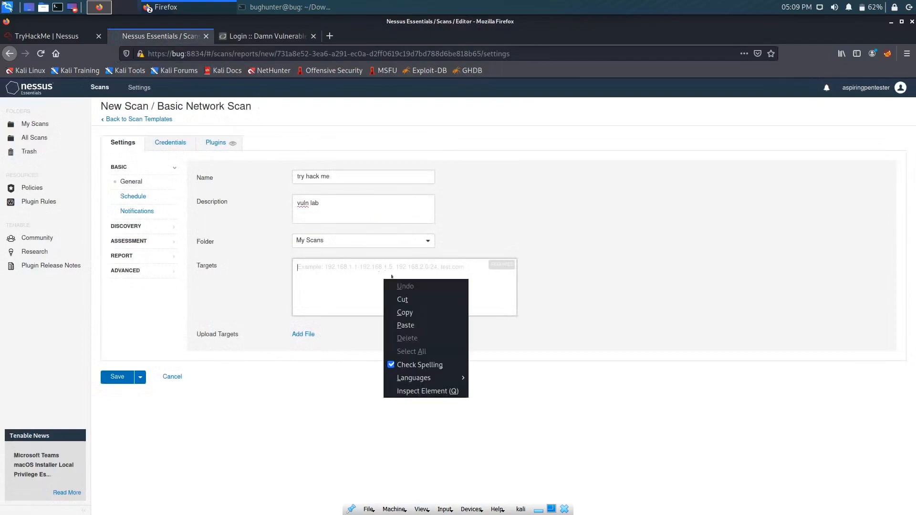
left_click(411, 325)
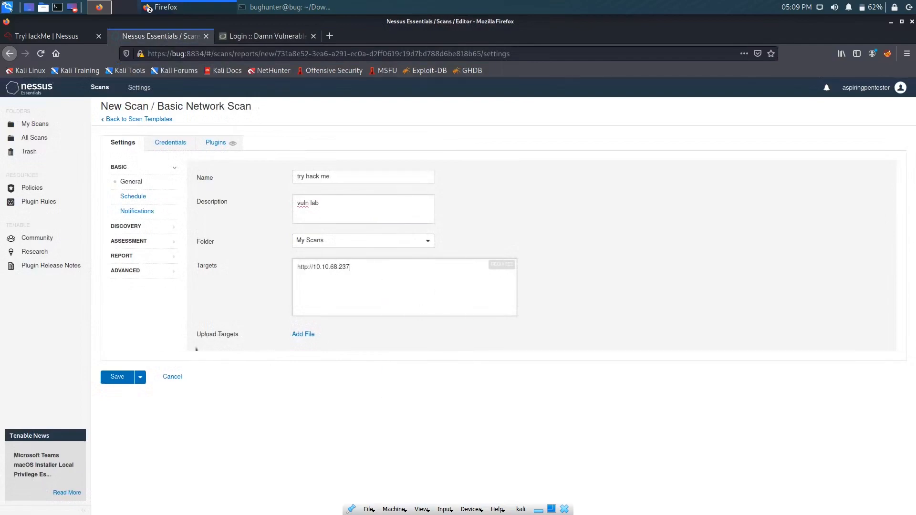
Launch the "try hack me" scan, and check its results page before returning to My Scans
left_click(139, 377)
left_click(123, 392)
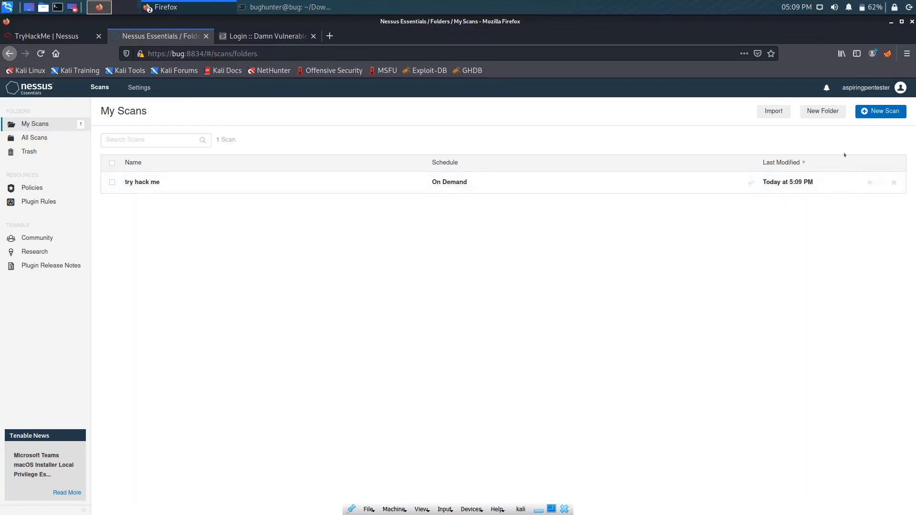
left_click(234, 186)
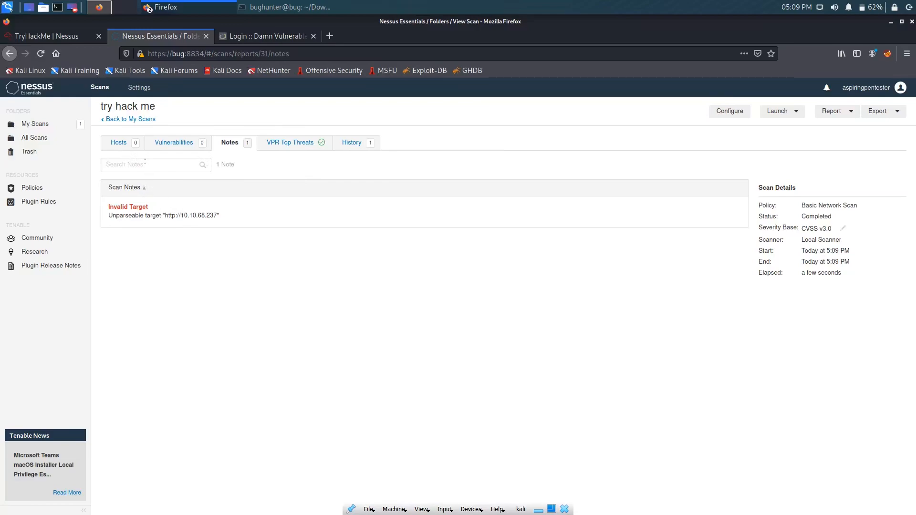
left_click(113, 118)
Move the "try hack me" scan to the trash
right_click(172, 186)
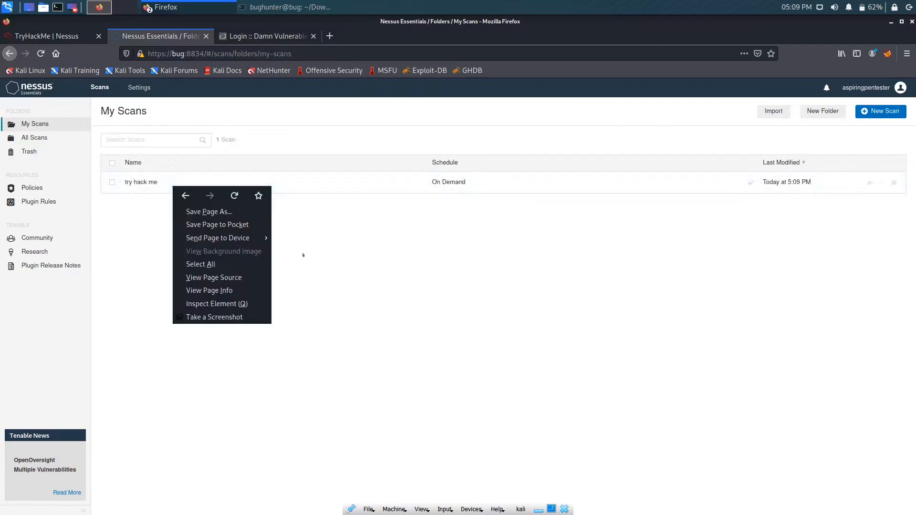
left_click(892, 182)
left_click(892, 182)
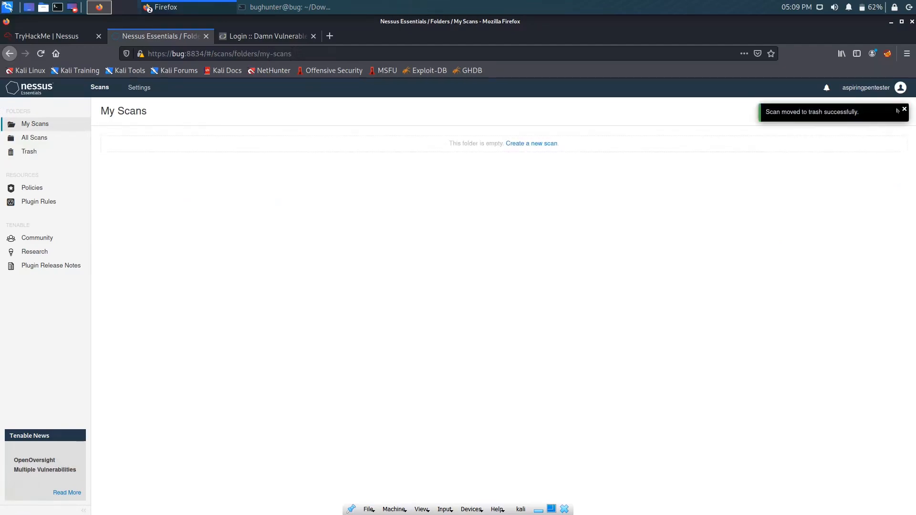
Create another Basic Network Scan named "try" with the description "hack me"
left_click(883, 110)
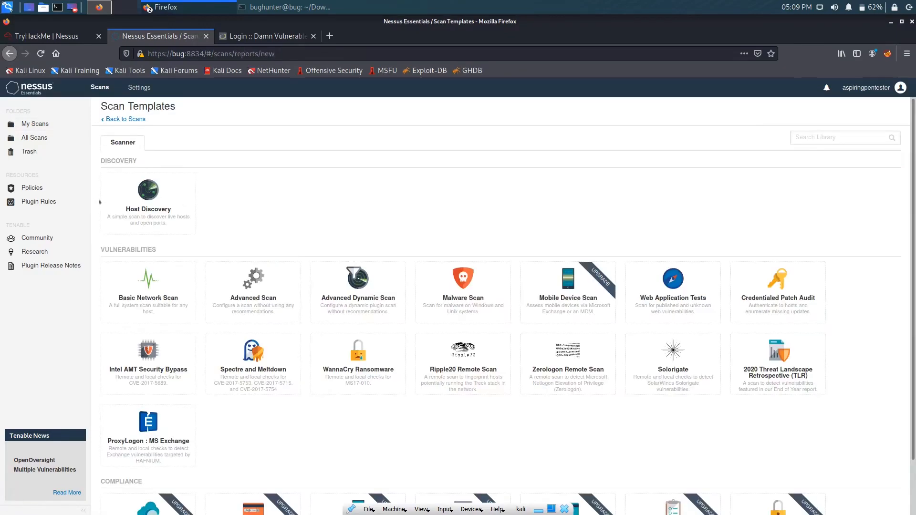
left_click(183, 294)
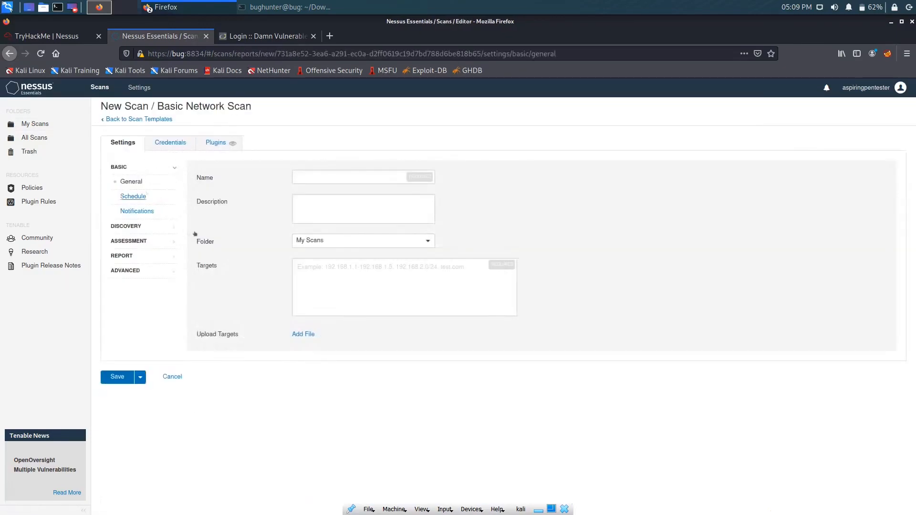
left_click(325, 177)
type("try")
left_click(331, 205)
type("hack me")
left_click(363, 270)
right_click(364, 270)
left_click(381, 318)
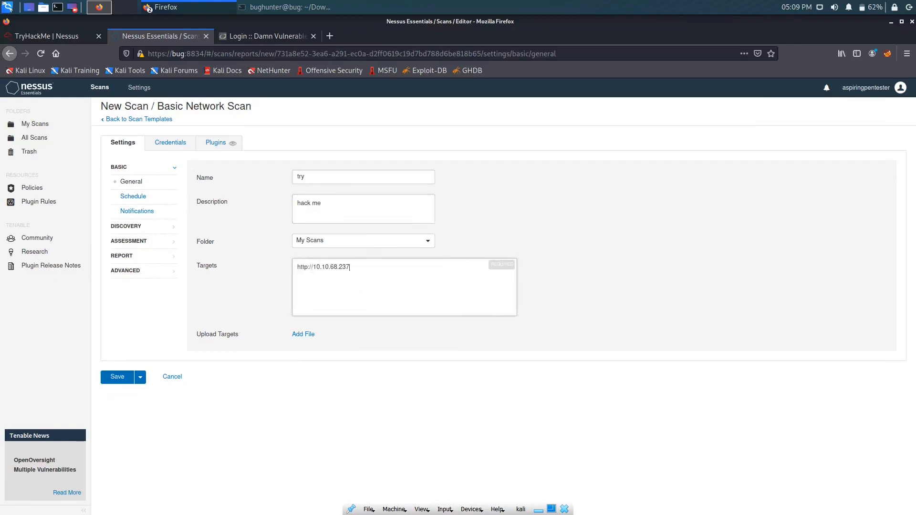
left_click_drag(314, 266, 263, 266)
left_click(264, 268)
key("BackSpace")
key("BackSpace")
key("BackSpace")
key("BackSpace")
key("BackSpace")
key("BackSpace")
key("BackSpace")
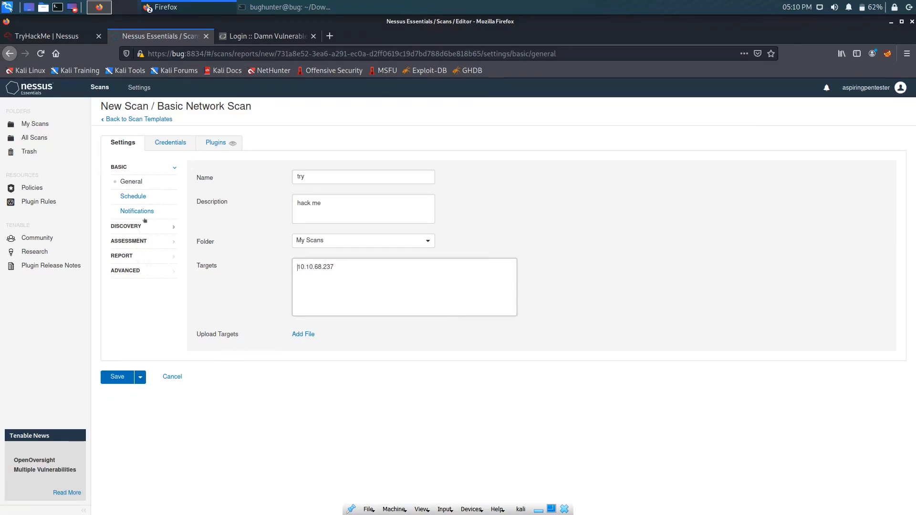
Check the new scan's Schedule and Notifications settings, and set its Discovery scan type to Port scan (all ports)
left_click(138, 195)
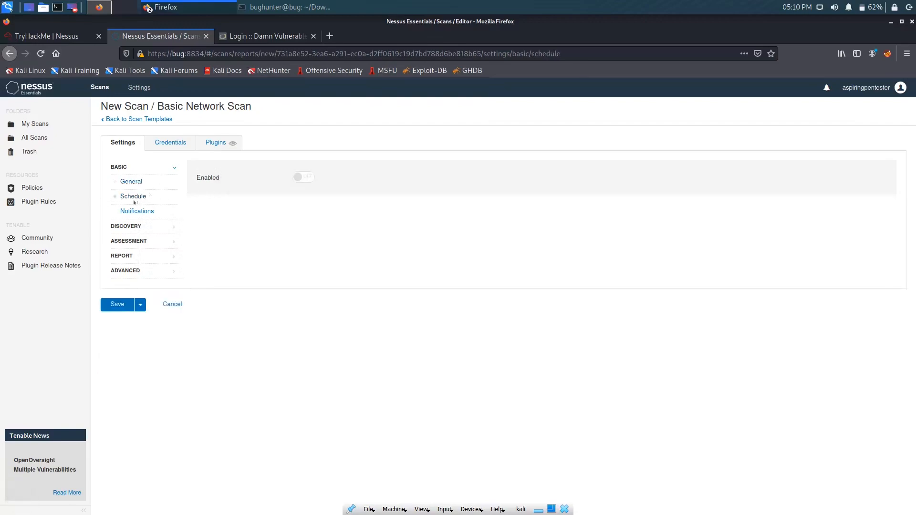
left_click(132, 212)
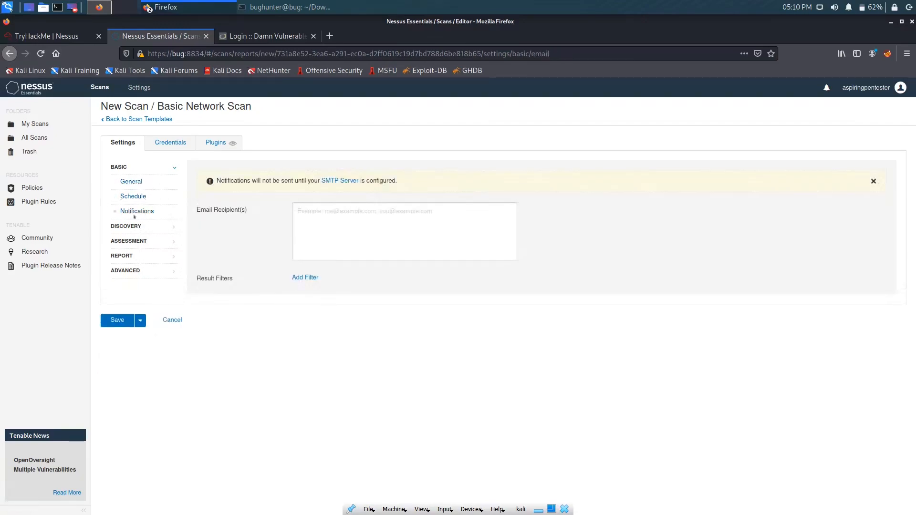
left_click(126, 226)
left_click(399, 178)
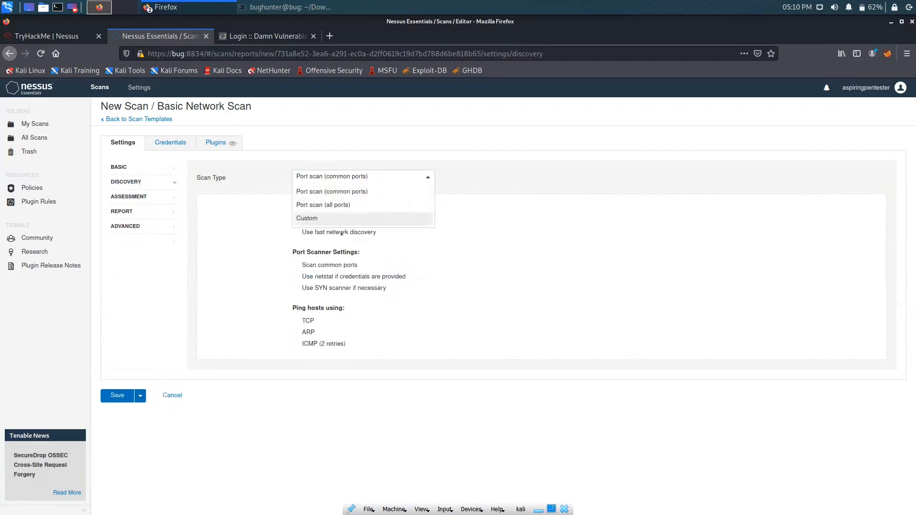
left_click(327, 205)
Open the Advanced settings of the new scan
left_click(144, 231)
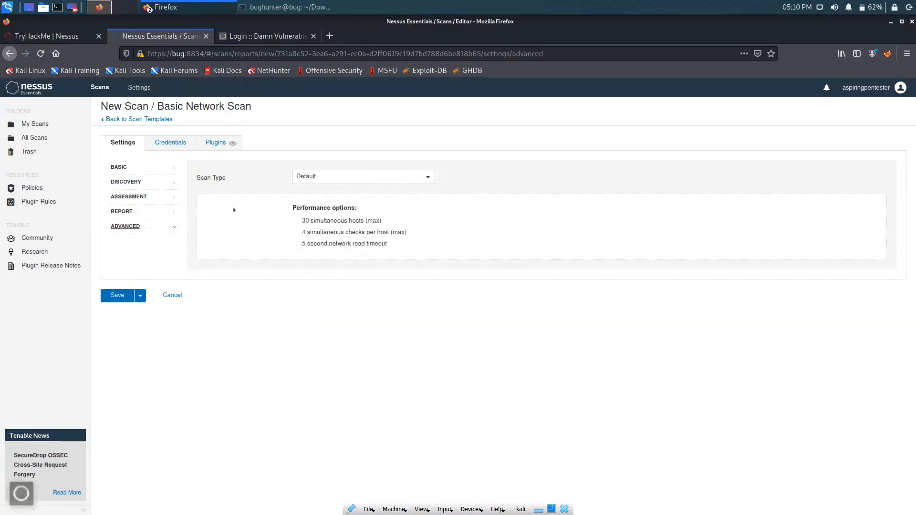
Set the Basic Network Scan's advanced scan type to "Scan low bandwidth links" and launch the scan
left_click(369, 176)
left_click(373, 204)
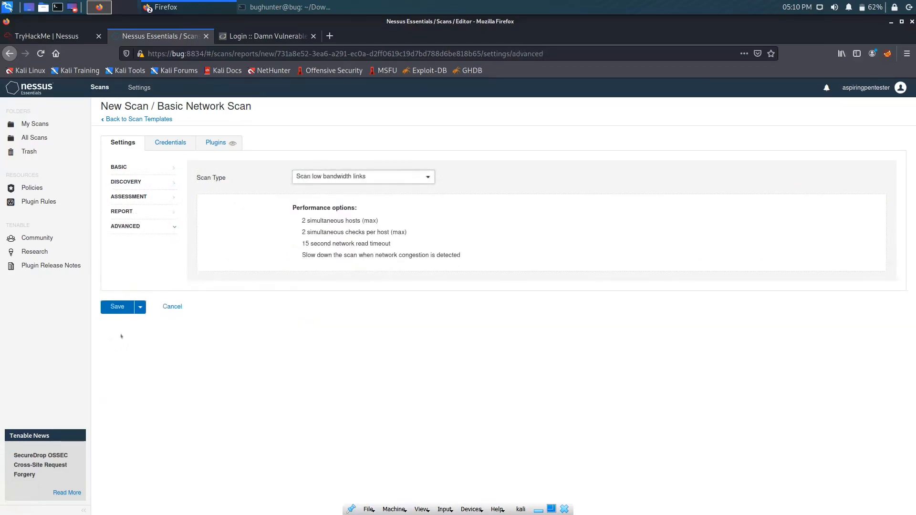
left_click(141, 306)
left_click(126, 323)
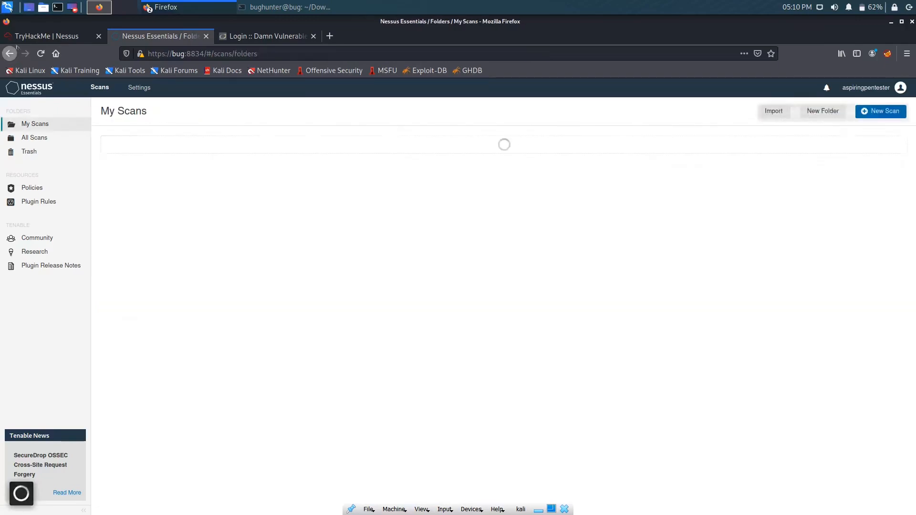
left_click(37, 37)
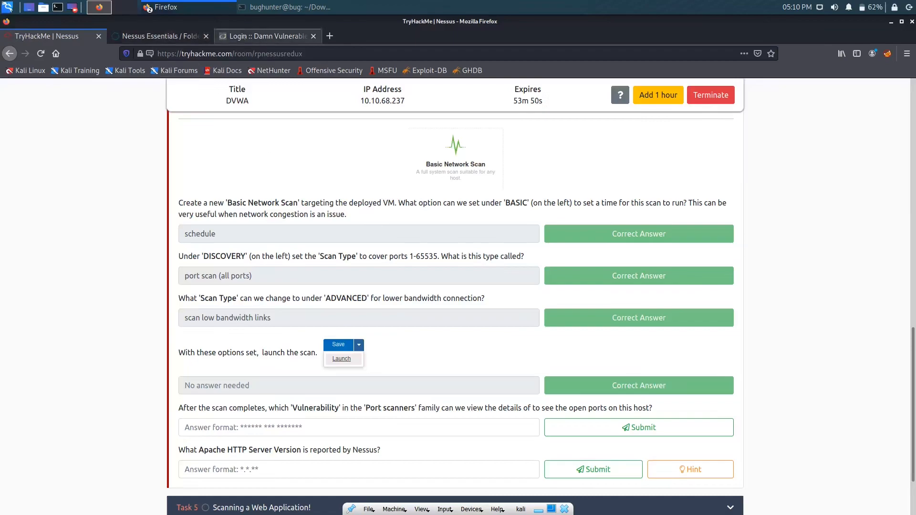
left_click(205, 36)
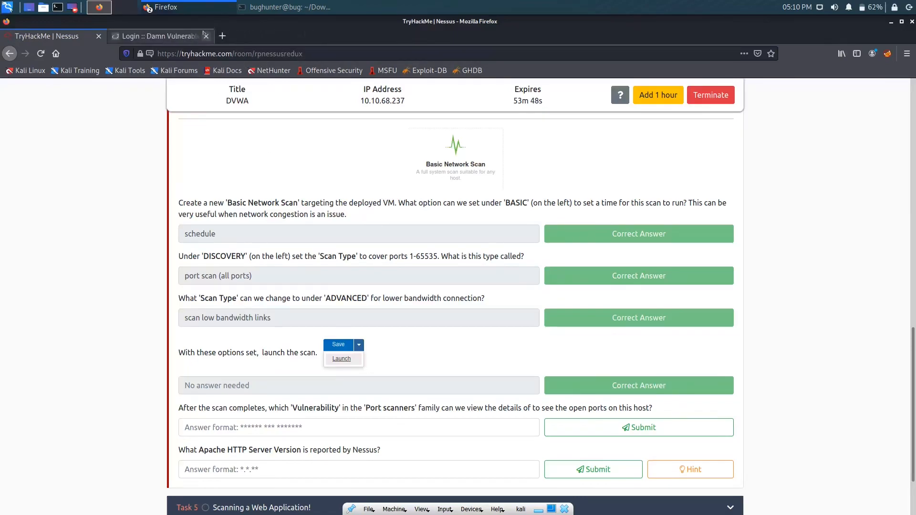
key("ctrl+shift+t")
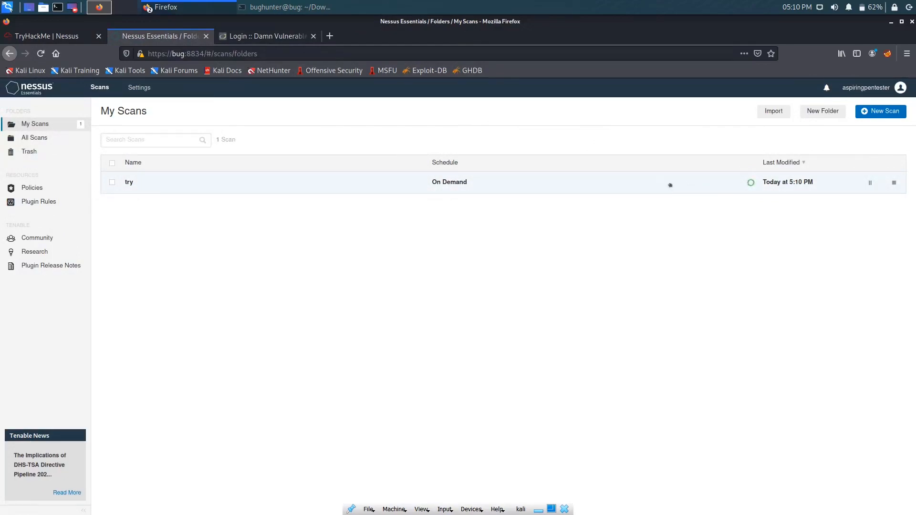
Open the running scan "try" and examine the Nessus SYN scanner finding for host 10.10.68.237
left_click(599, 182)
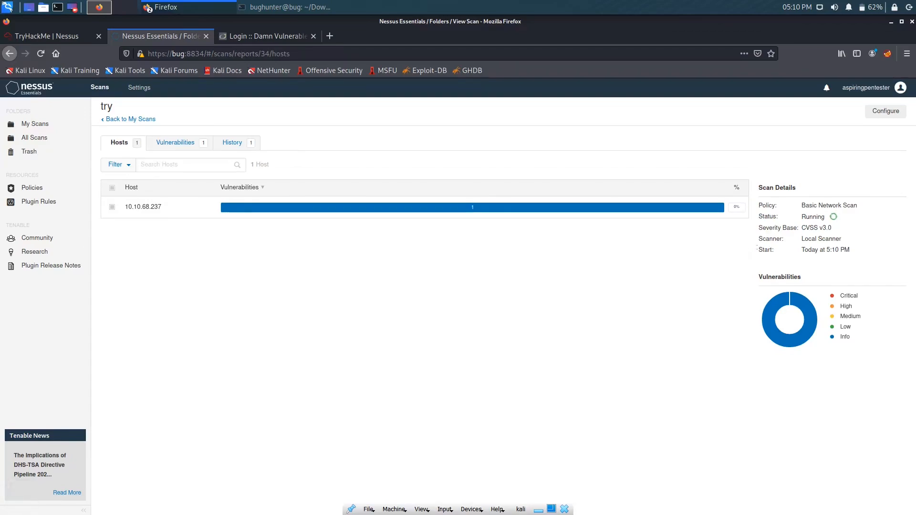
left_click(515, 208)
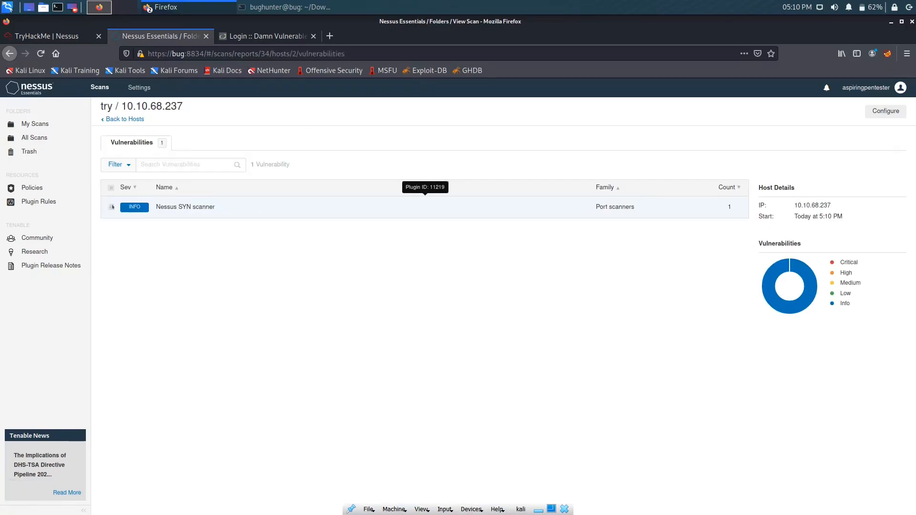
left_click(136, 207)
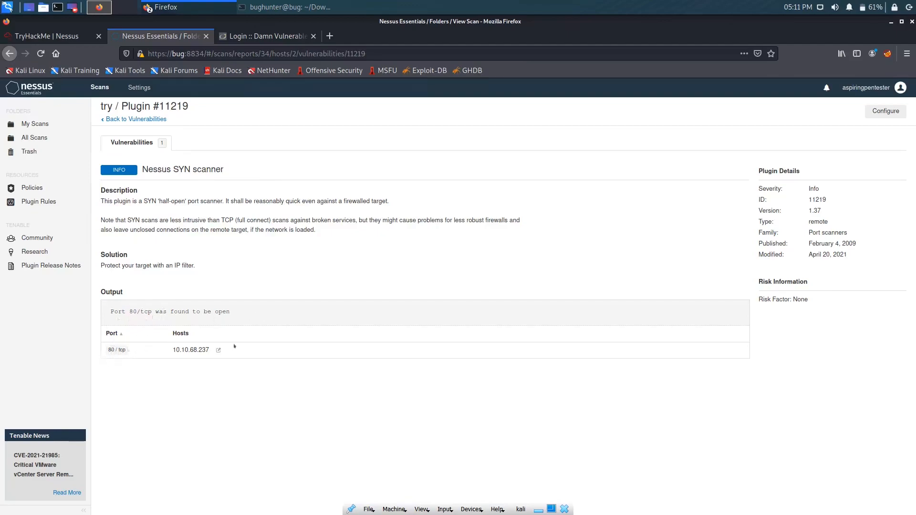
Check the target's DVWA login page, then return to the host list of the Nessus scan
left_click(264, 35)
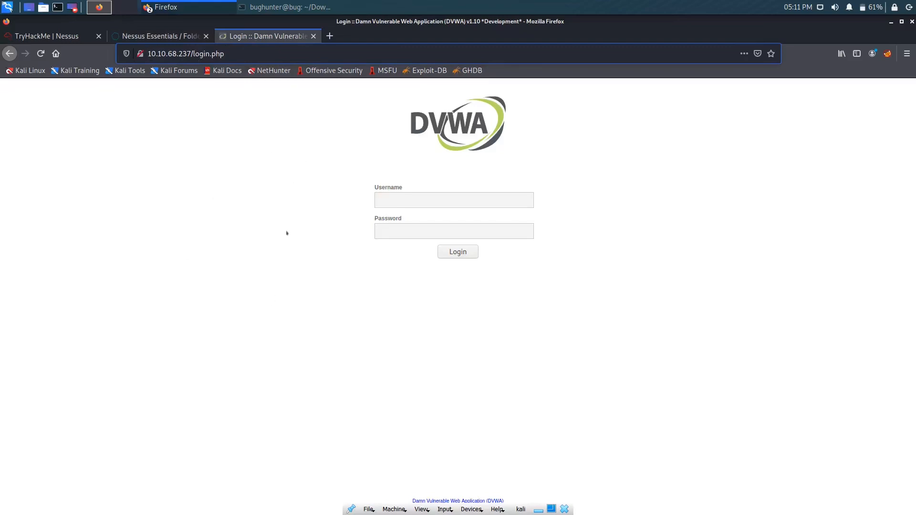
left_click(144, 36)
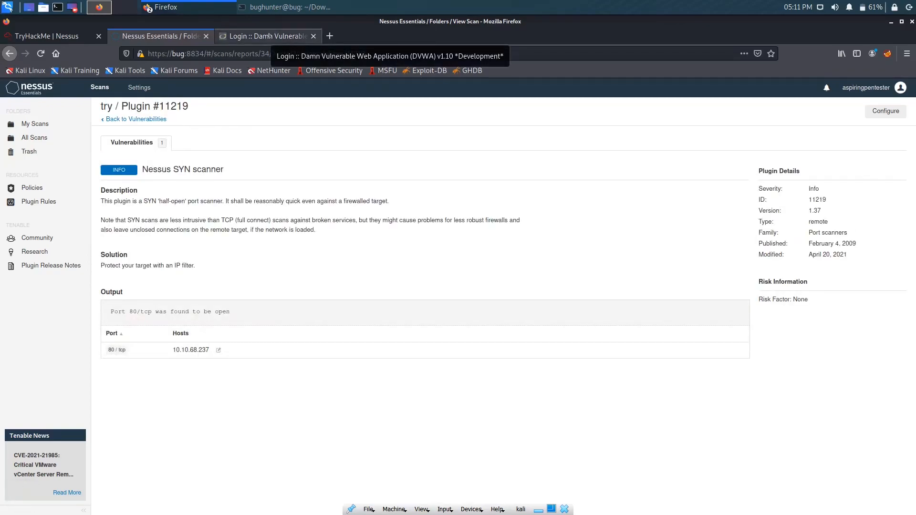
left_click(136, 120)
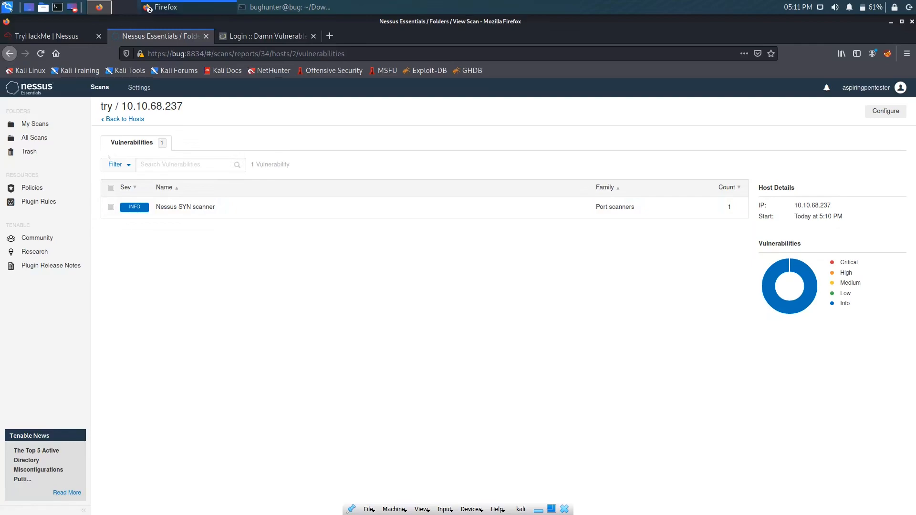
left_click(115, 119)
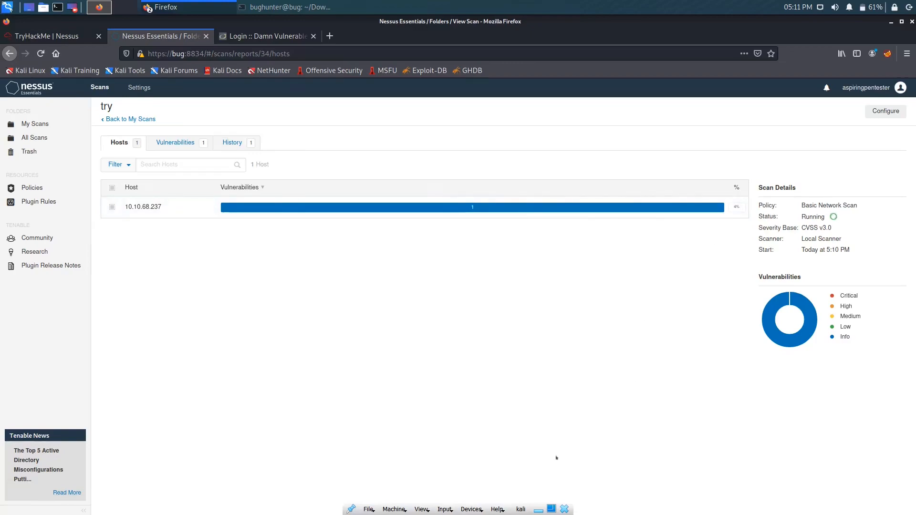
left_click(540, 511)
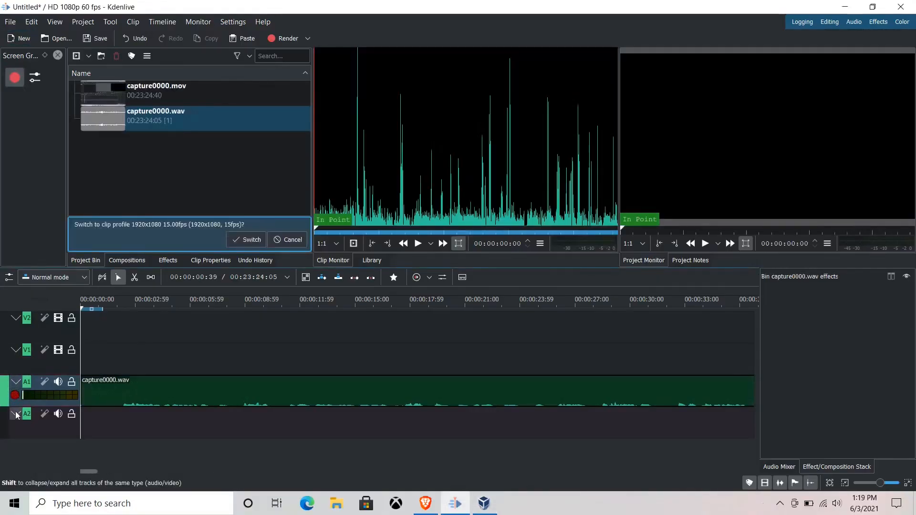
left_click(15, 395)
left_click(484, 503)
mouse_move(423, 205)
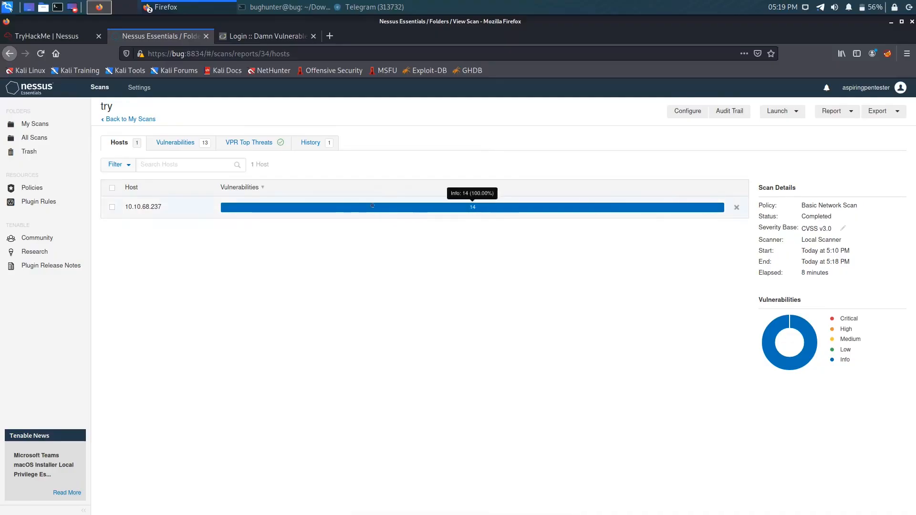
Review the open TryHackMe questions and open the Nessus SYN scanner finding for 10.10.68.237 in the completed scan
left_click(48, 36)
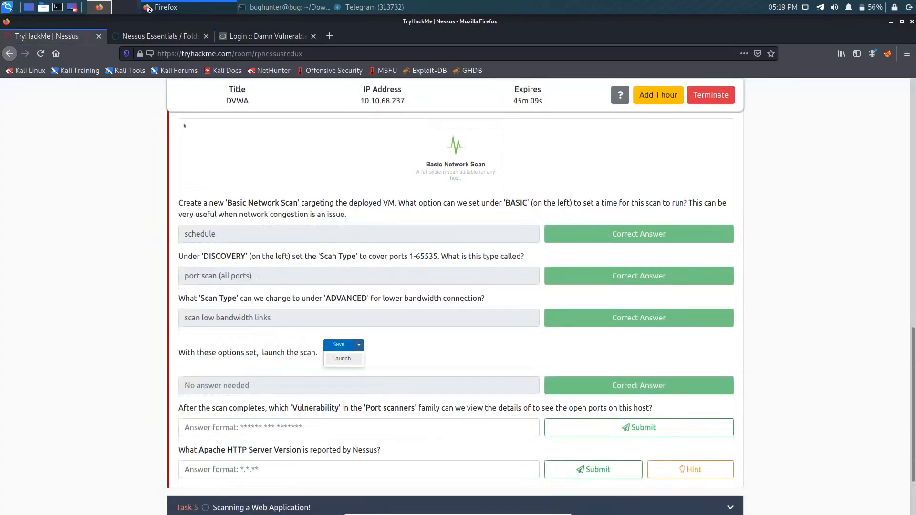
scroll(375, 229, "down", 3)
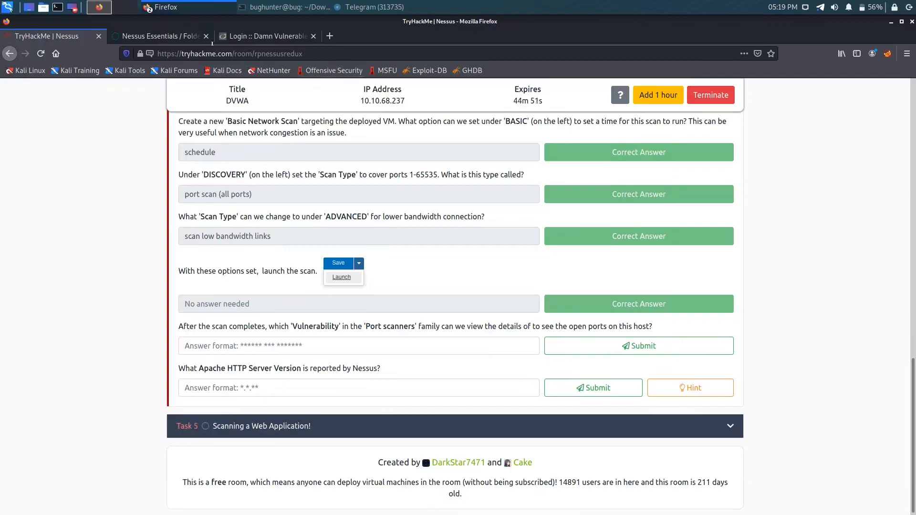
left_click(161, 36)
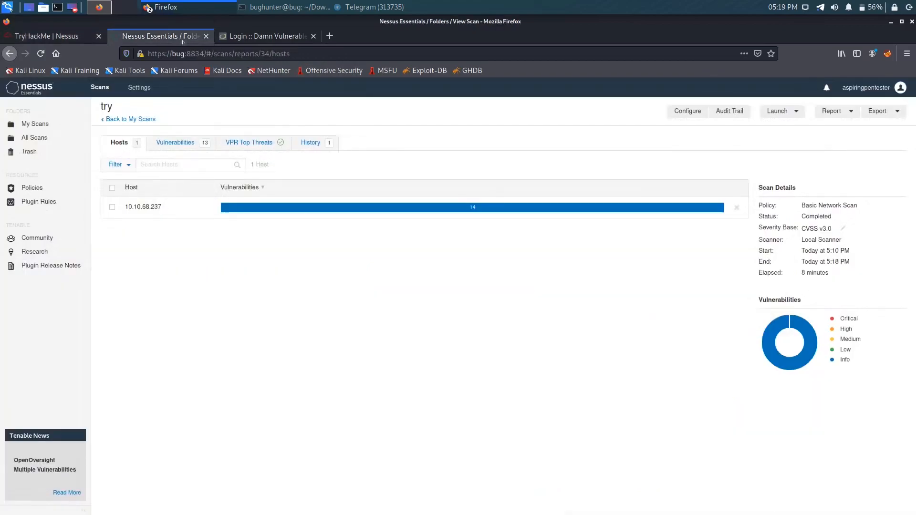
left_click(189, 206)
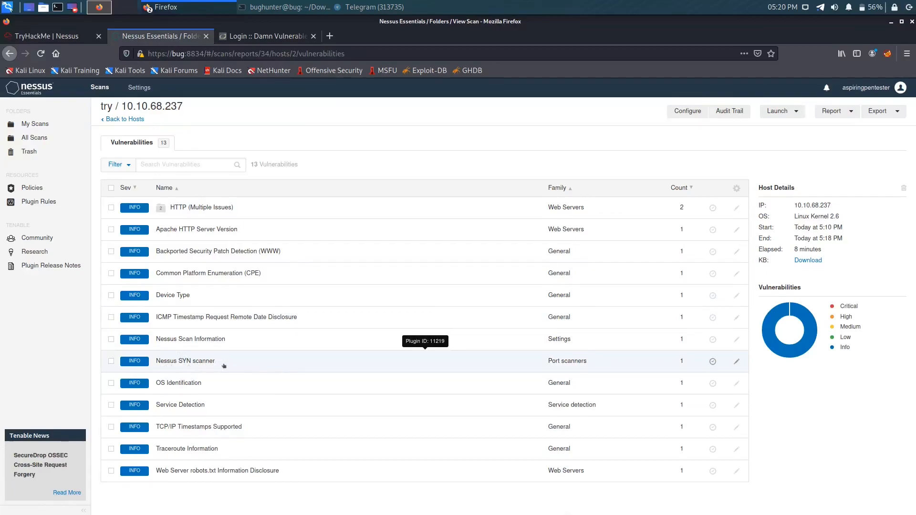
left_click(204, 362)
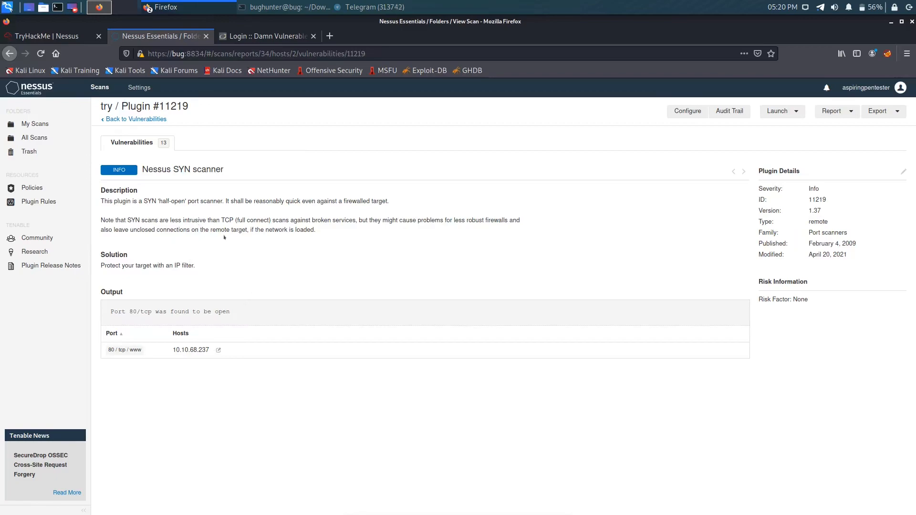
Answer the TryHackMe question about the Port scanners vulnerability with "nessus syn scanner" and submit it
left_click(39, 36)
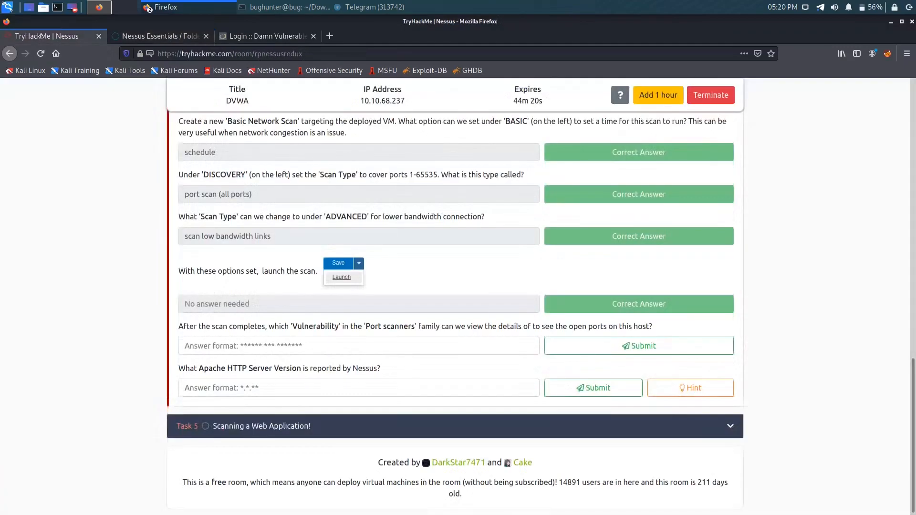
left_click(337, 341)
type("nessus")
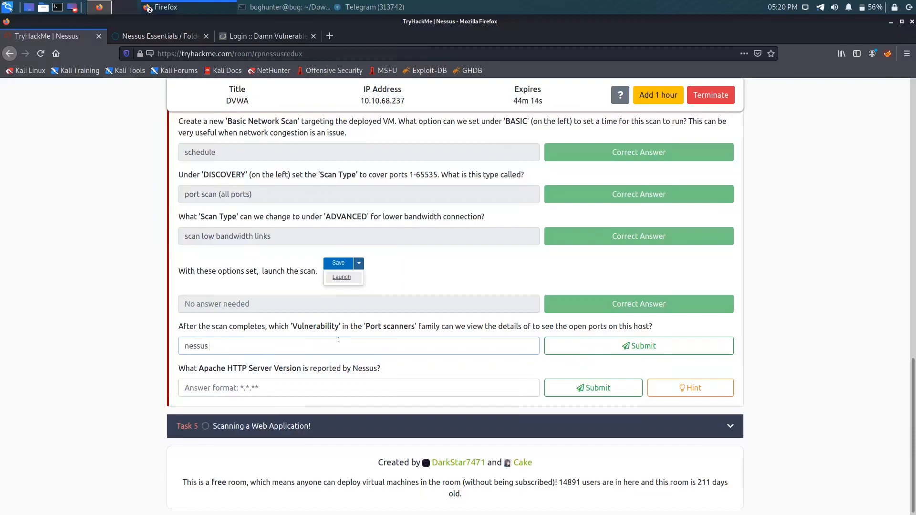
type(" sy")
key("BackSpace")
type("syn scanner")
key("Return")
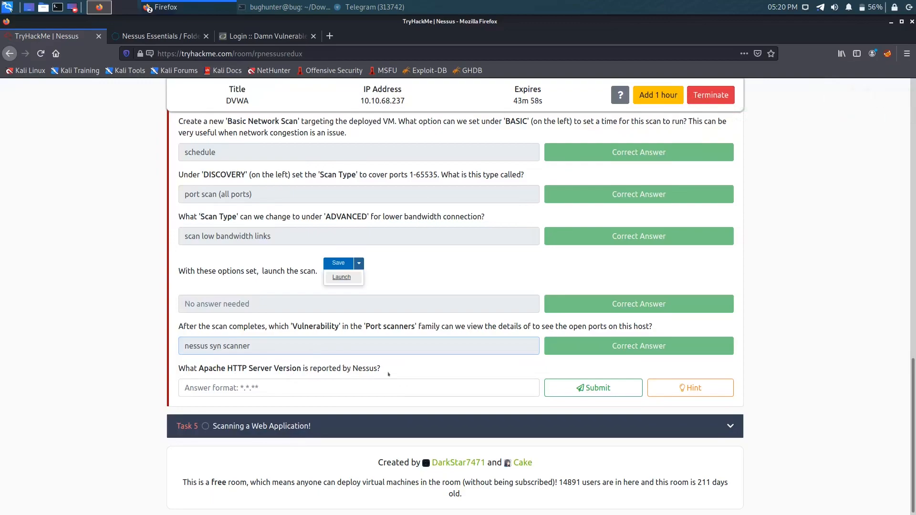
Examine the host's Service Detection and OS Identification findings in Nessus for the Apache version
left_click(148, 35)
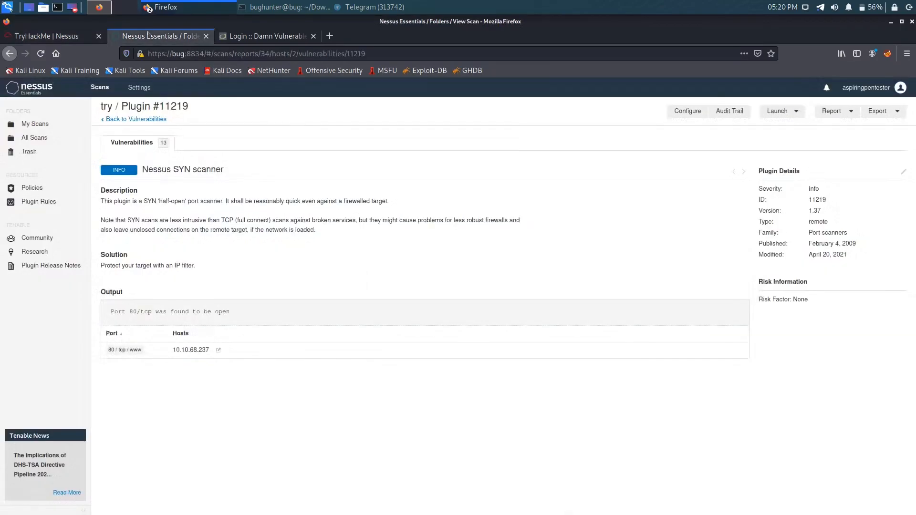
left_click(117, 119)
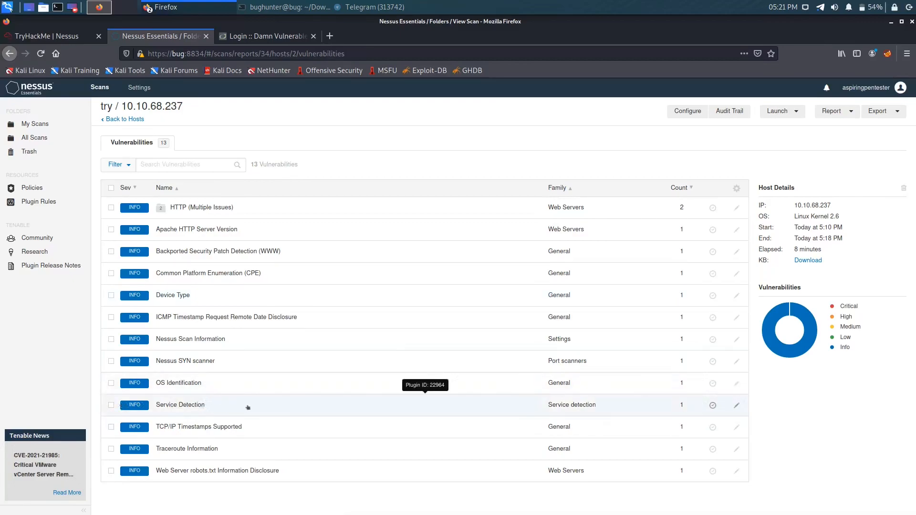
left_click(191, 406)
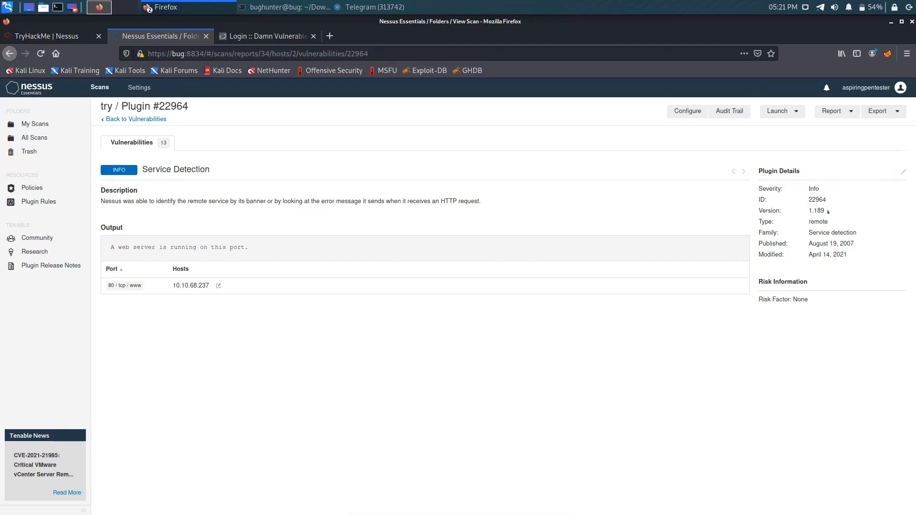
left_click(130, 118)
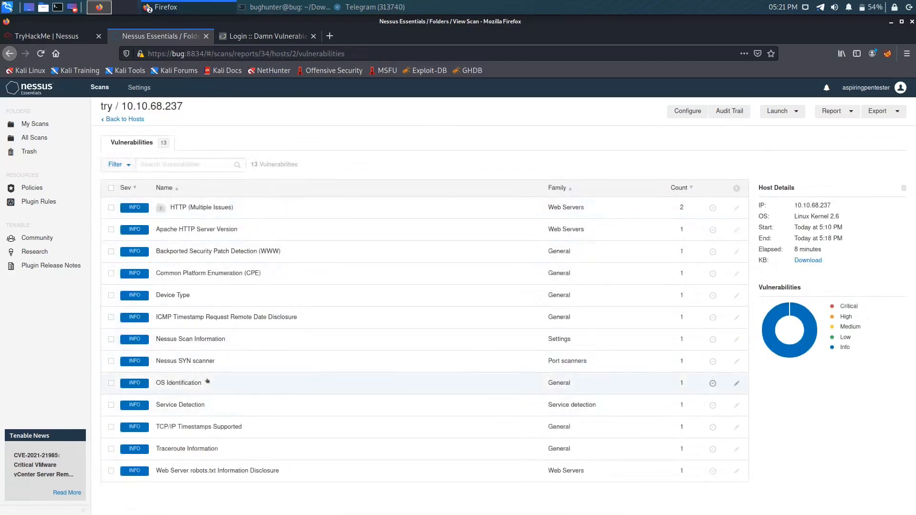
left_click(207, 380)
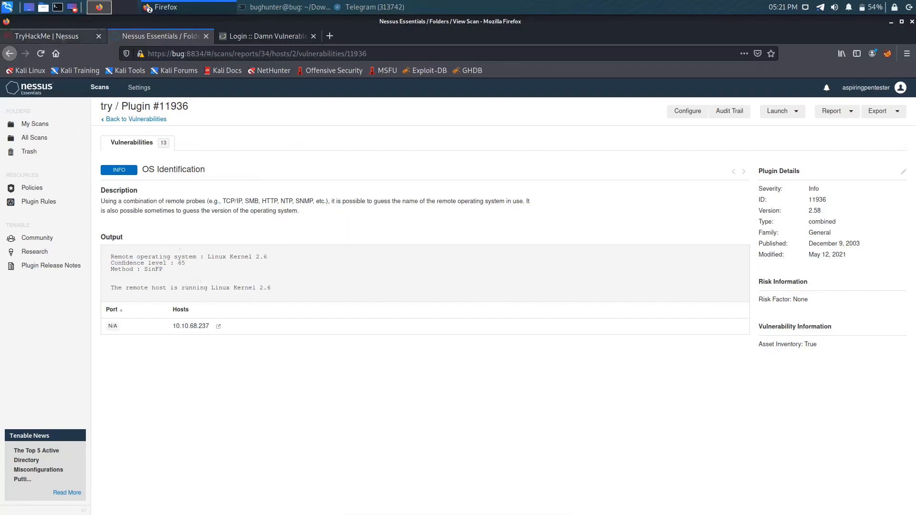
Recheck the TryHackMe question and open the Apache HTTP Server Version finding in the Nessus vulnerability list
left_click(91, 36)
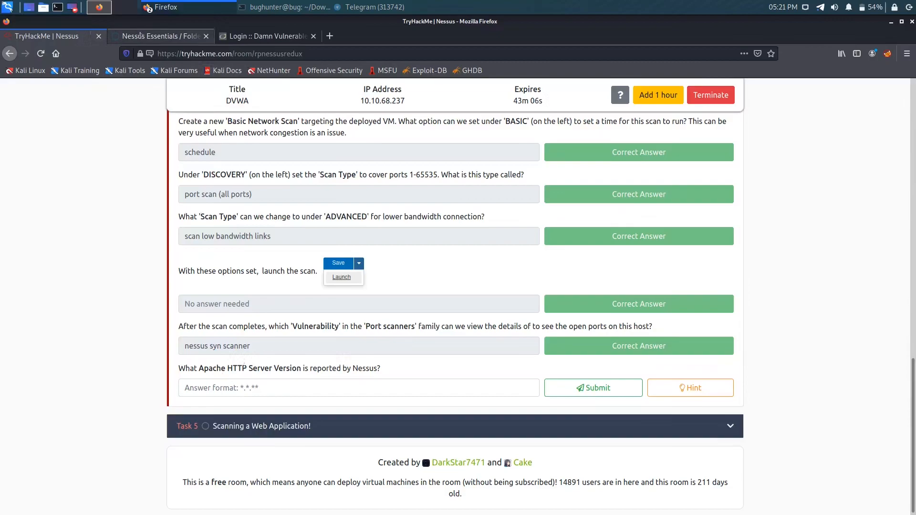
left_click(142, 36)
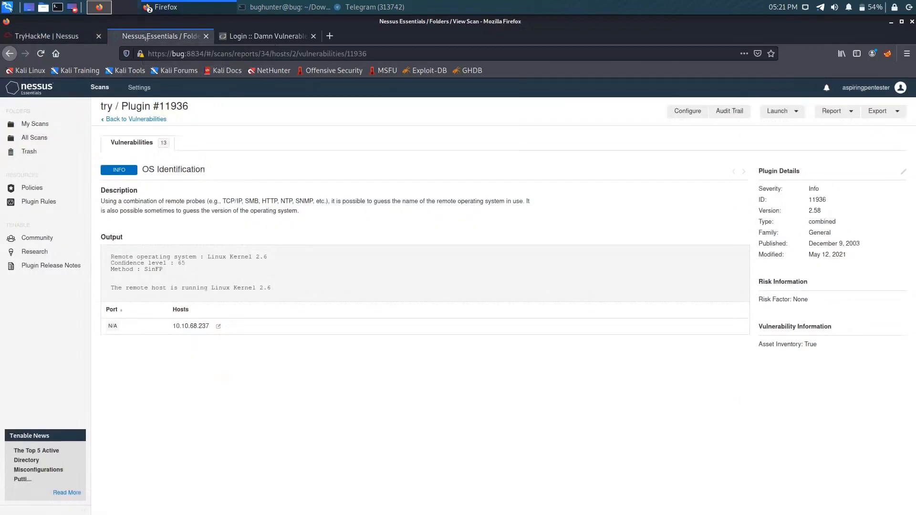
left_click(136, 119)
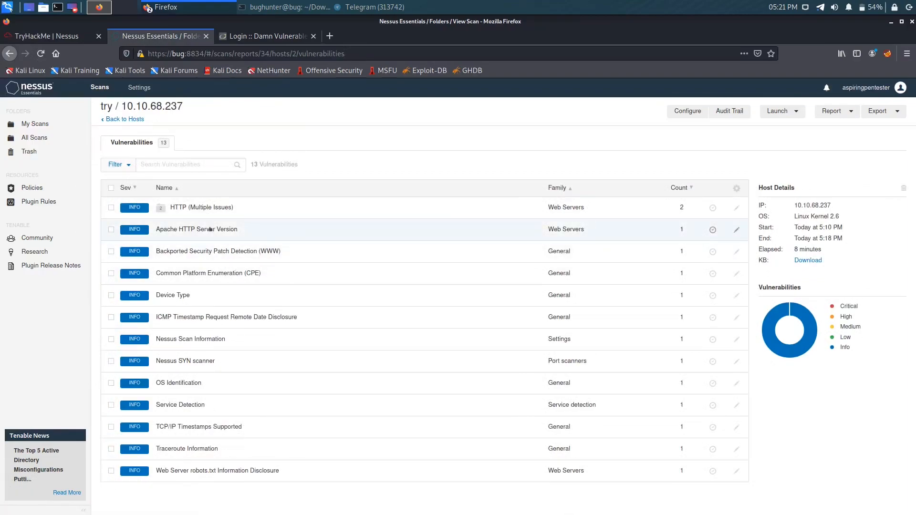
left_click(211, 229)
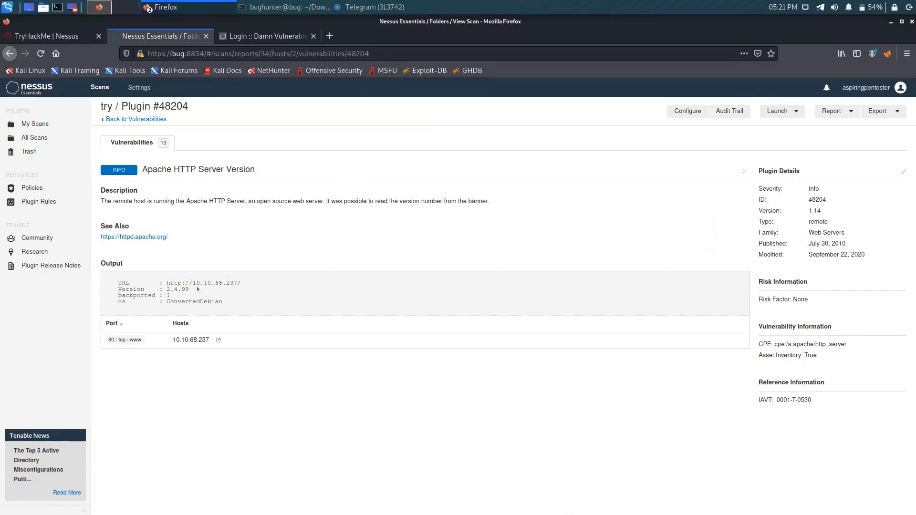
Copy version 2.4.99 from the finding's output into the TryHackMe Apache HTTP Server Version answer and open that question's hint
left_click_drag(190, 290, 160, 289)
right_click(173, 288)
left_click(191, 294)
left_click(52, 37)
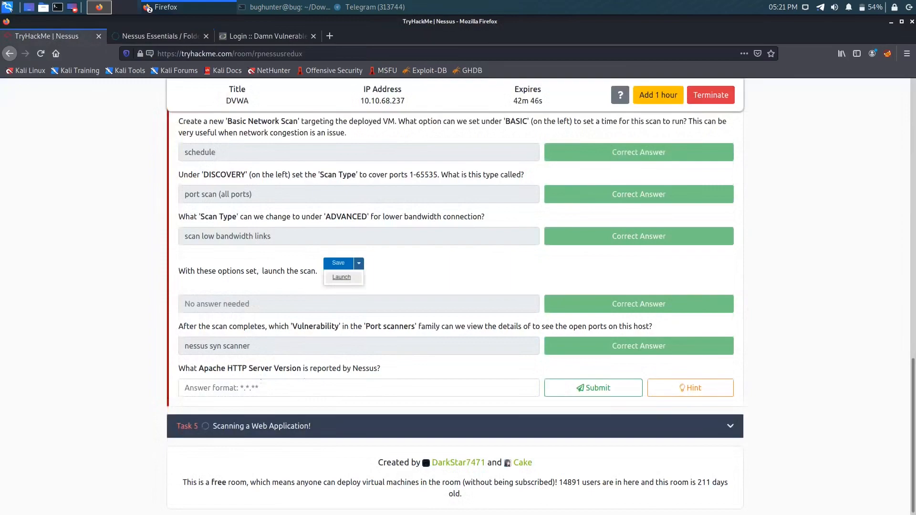
left_click(265, 388)
right_click(266, 387)
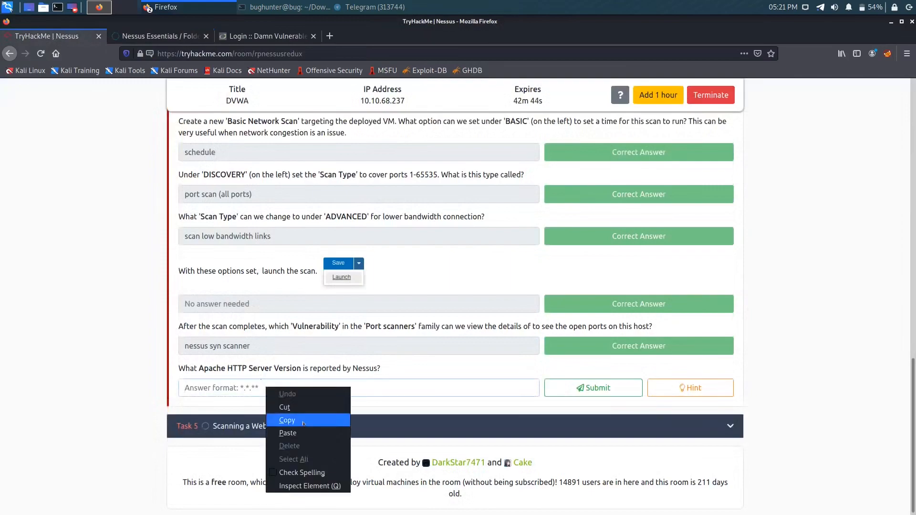
left_click(291, 433)
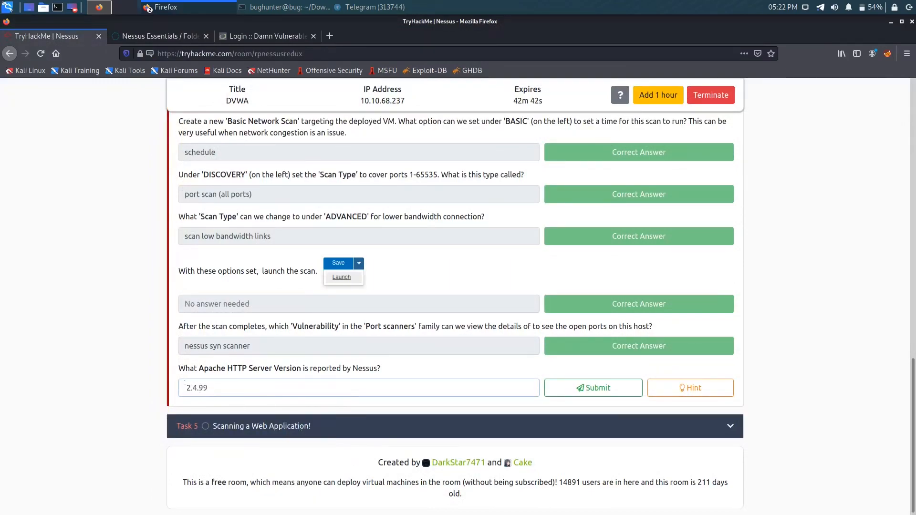
key("Delete")
left_click(690, 388)
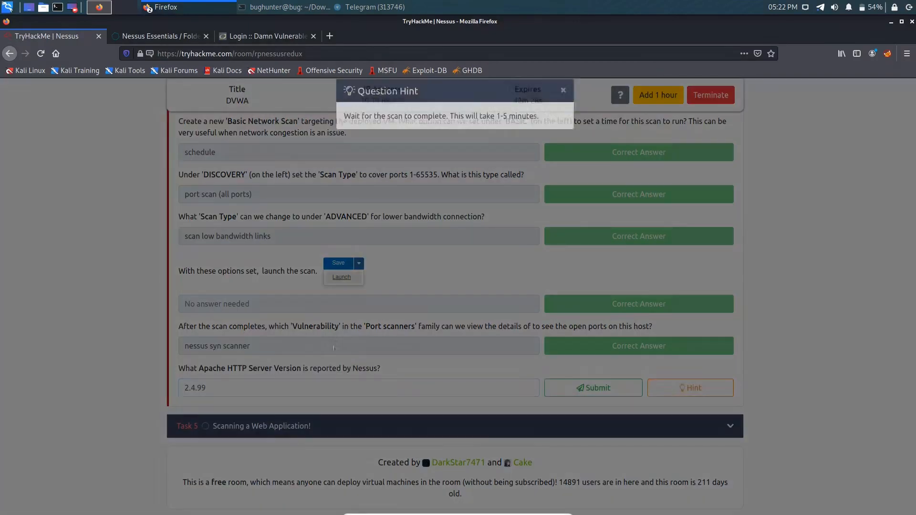
Submit the Apache HTTP Server Version answer and open Task 5, Scanning a Web Application, in the TryHackMe room
left_click(496, 165)
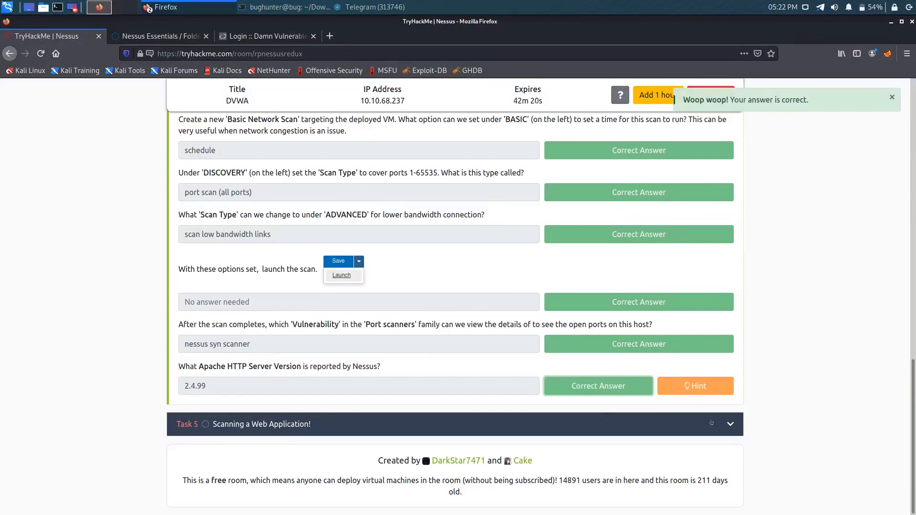
left_click(718, 424)
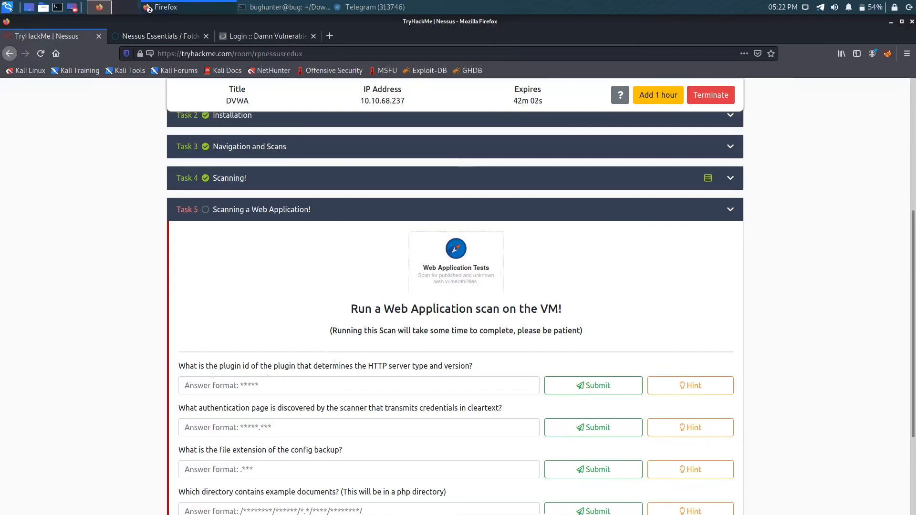
Copy the target IP address 10.10.68.237 from the host page of the "try" scan in Nessus
left_click(158, 36)
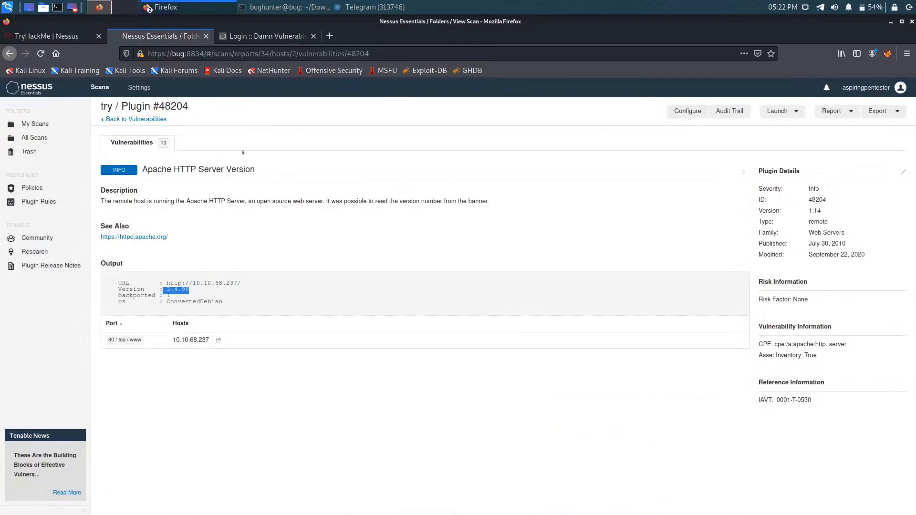
left_click(147, 121)
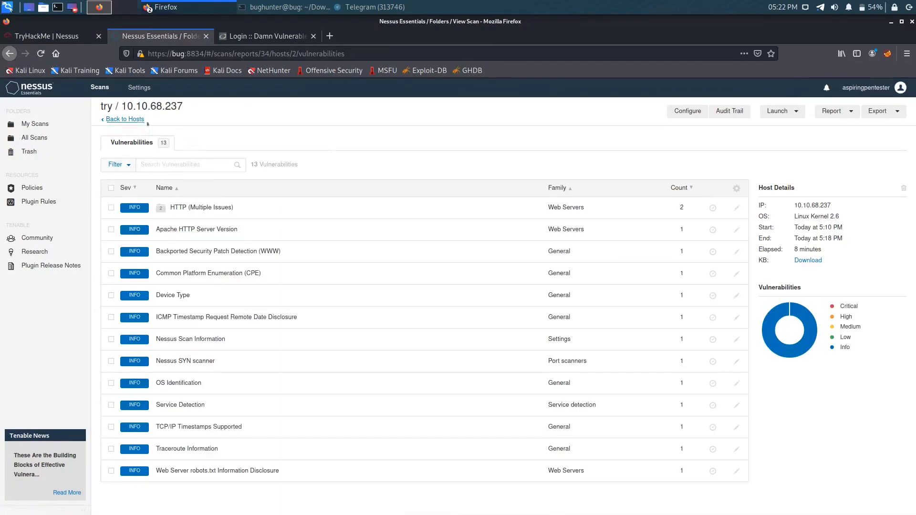
left_click(121, 120)
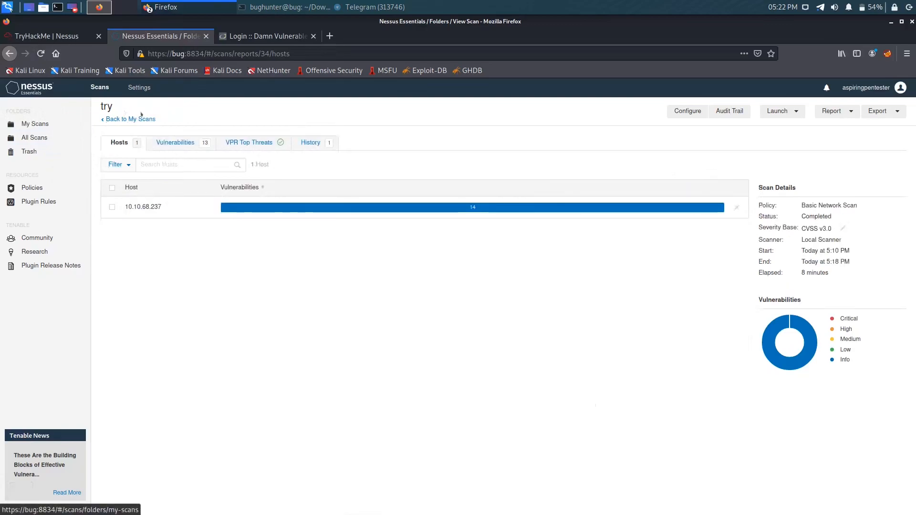
left_click(155, 207)
left_click_drag(183, 106, 121, 106)
right_click(146, 109)
left_click(171, 115)
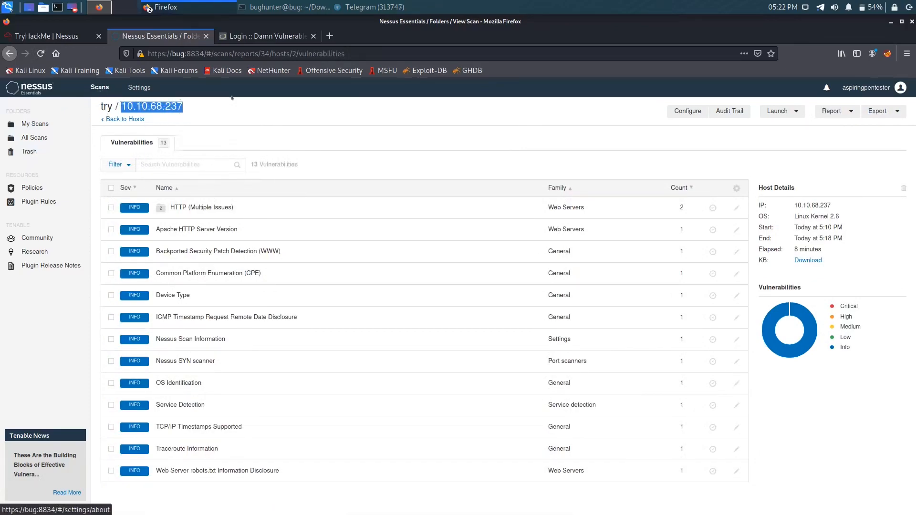
Set up a new Web Application Tests scan named "try hack me" with description "vm" and target 10.10.68.237
left_click(45, 92)
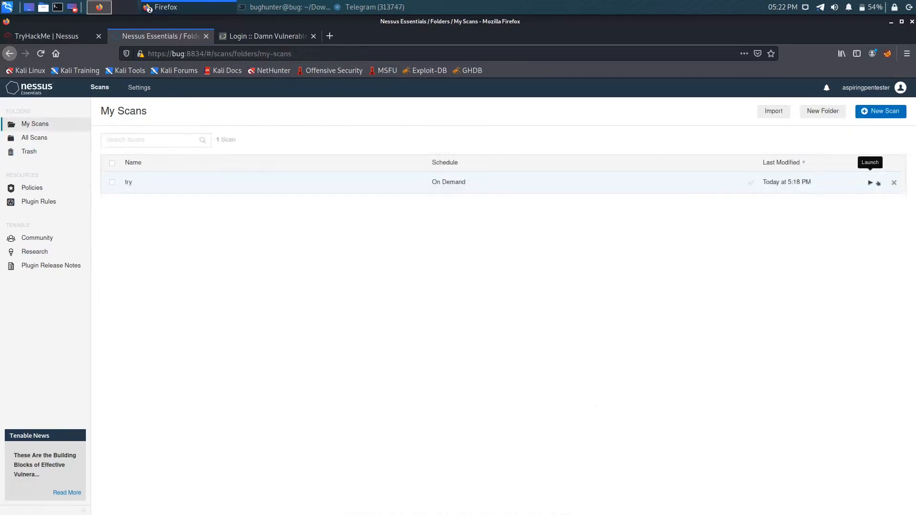
left_click(872, 116)
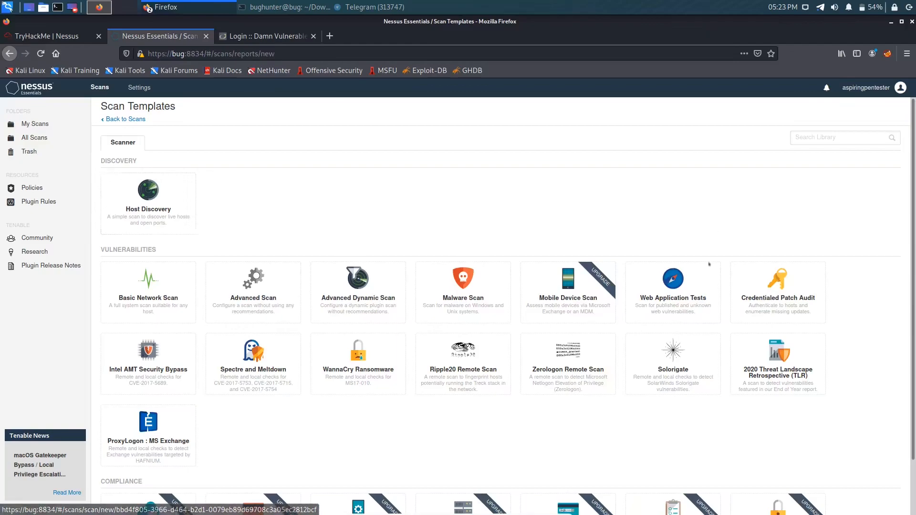
left_click(670, 286)
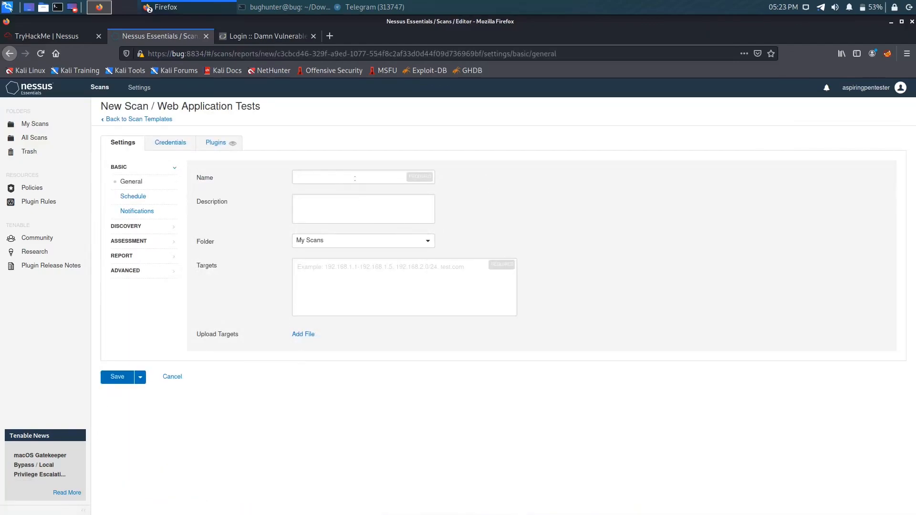
left_click(355, 178)
type("try h")
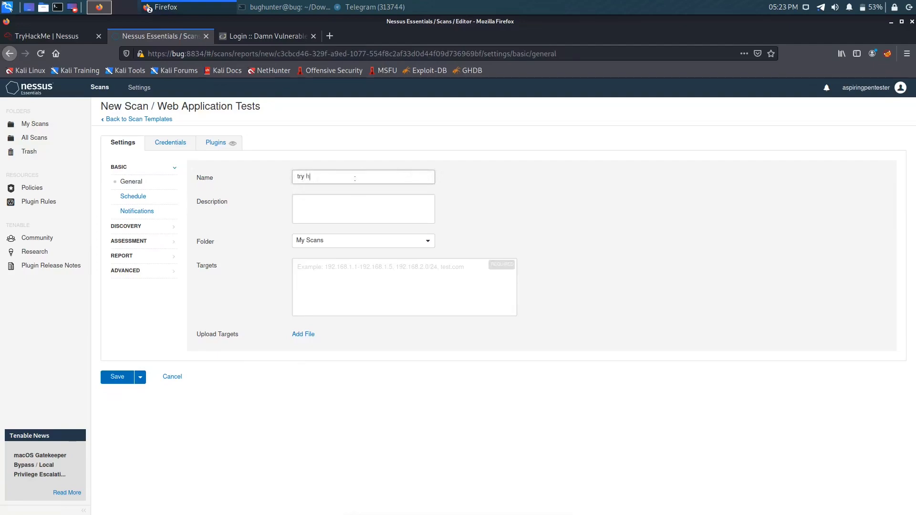
type("ack me")
left_click(351, 207)
type("vm")
left_click(343, 273)
right_click(345, 274)
left_click(372, 321)
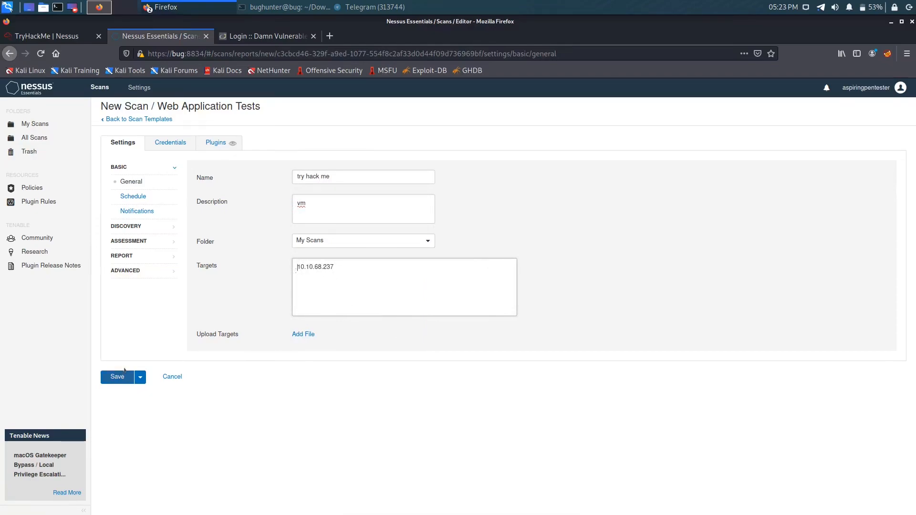
Launch the Web Application Tests scan and open "try hack me" from My Scans
left_click(137, 376)
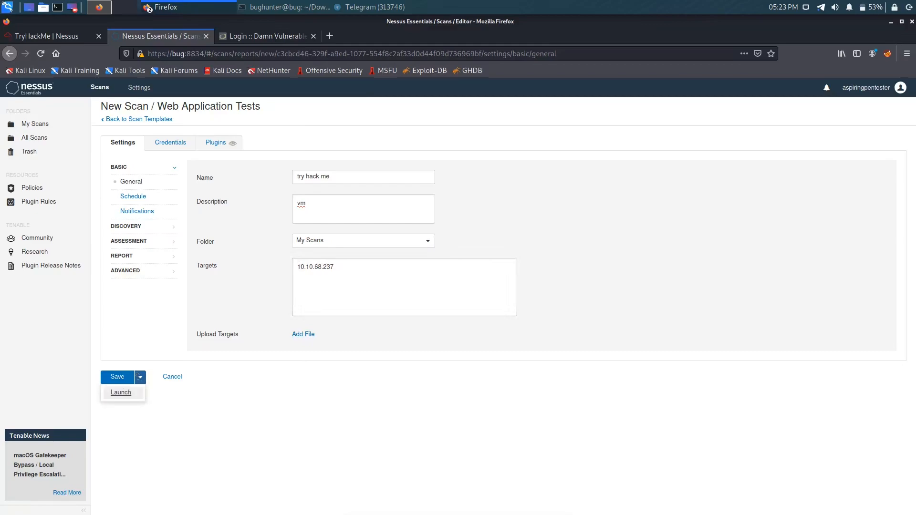
left_click(120, 392)
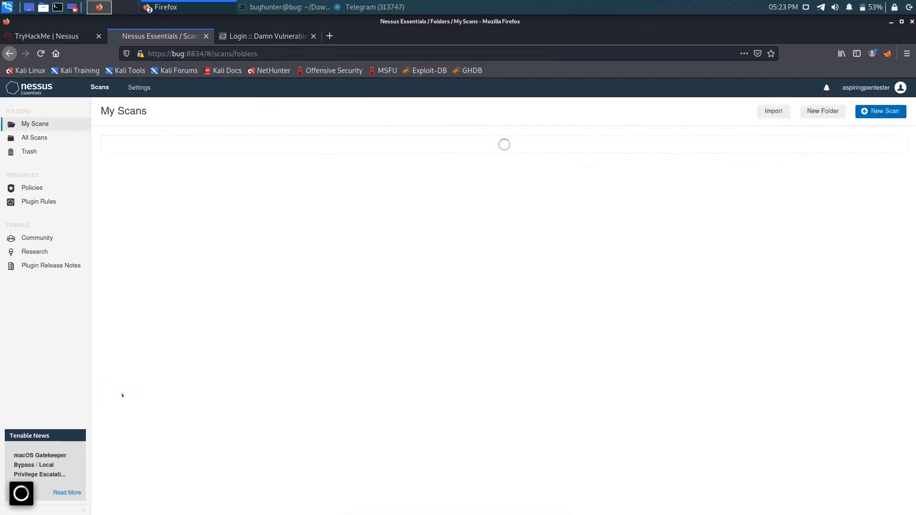
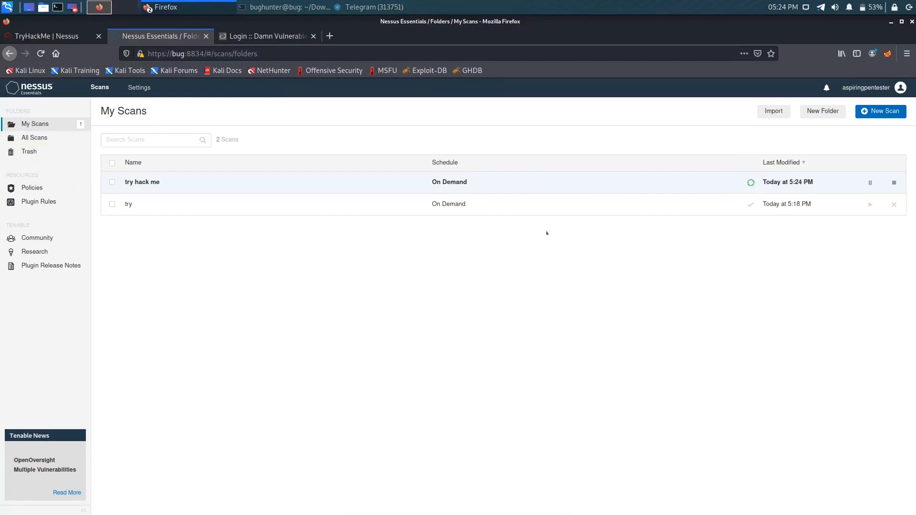
left_click(402, 182)
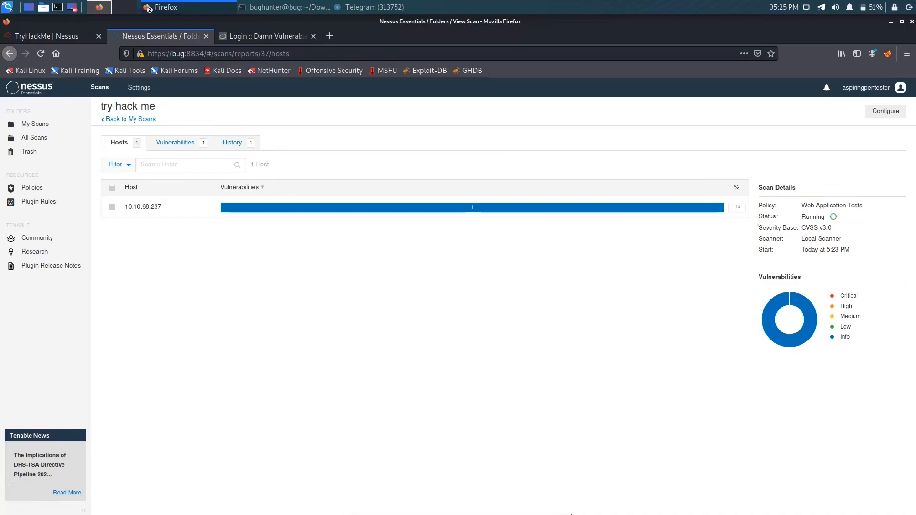
mouse_move(536, 513)
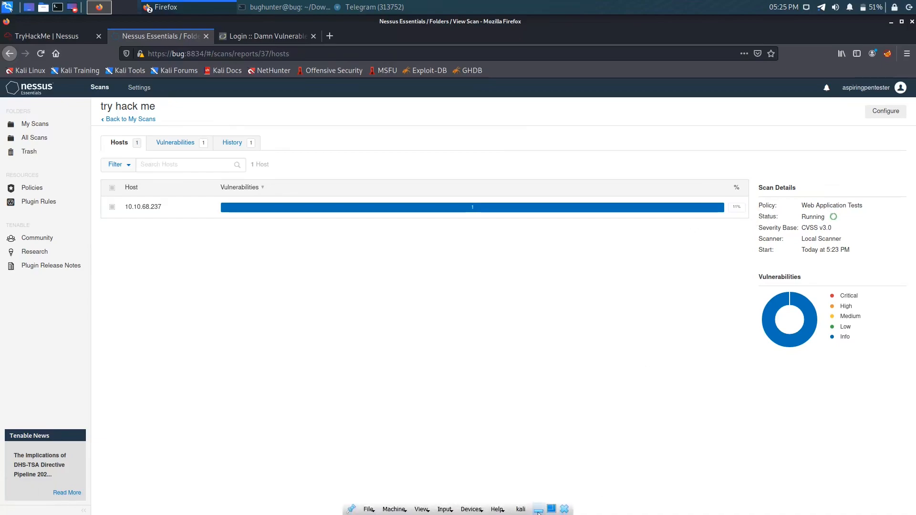
left_click(537, 511)
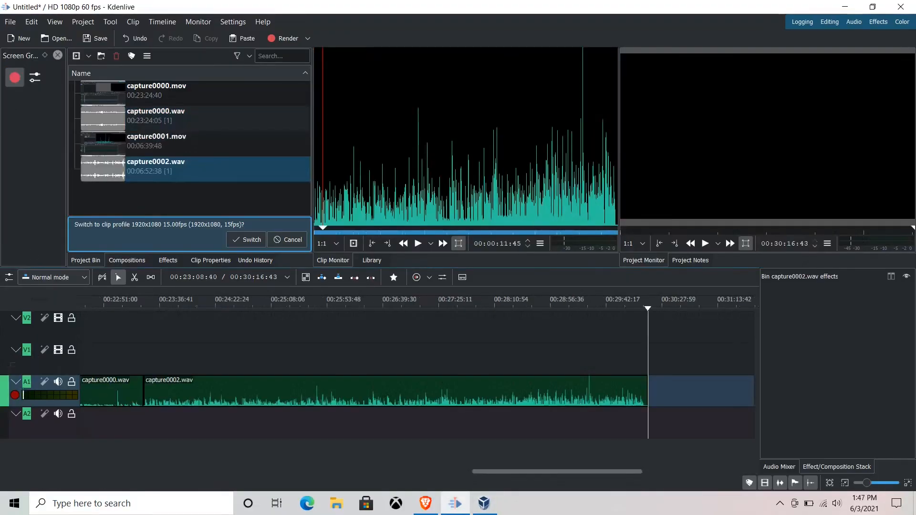
left_click(16, 395)
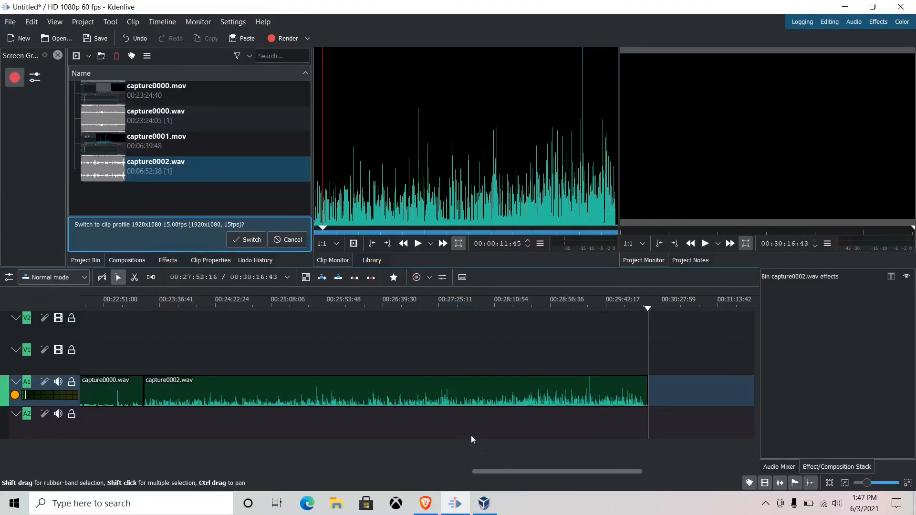
mouse_move(488, 510)
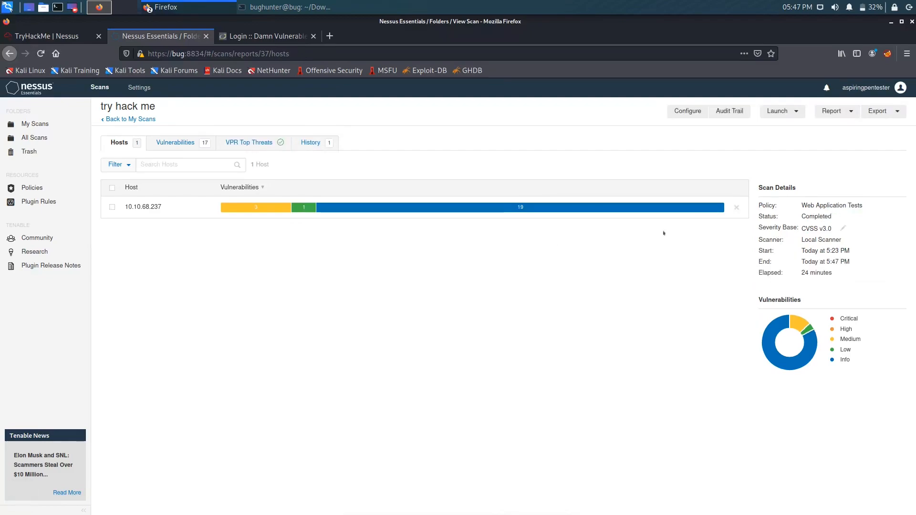
Open host 10.10.68.237 in the completed "try hack me" scan and examine its vulnerability list
mouse_move(518, 207)
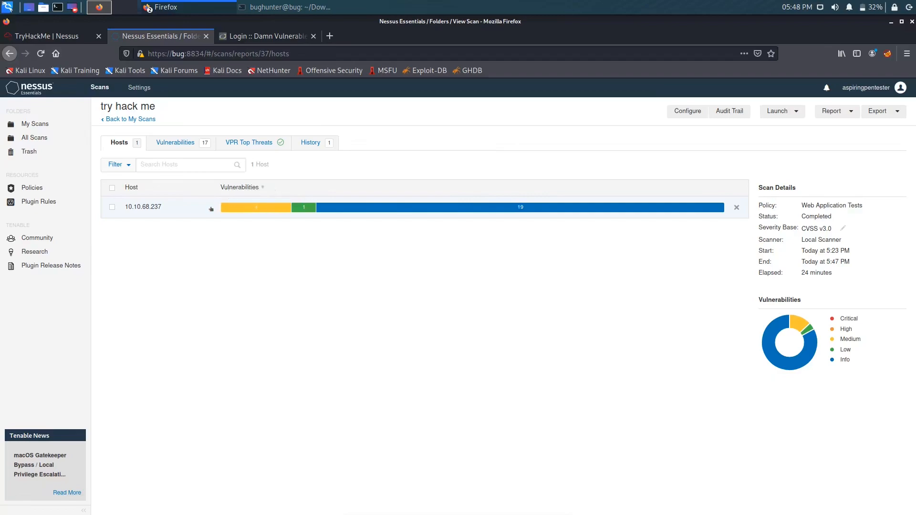
left_click(193, 207)
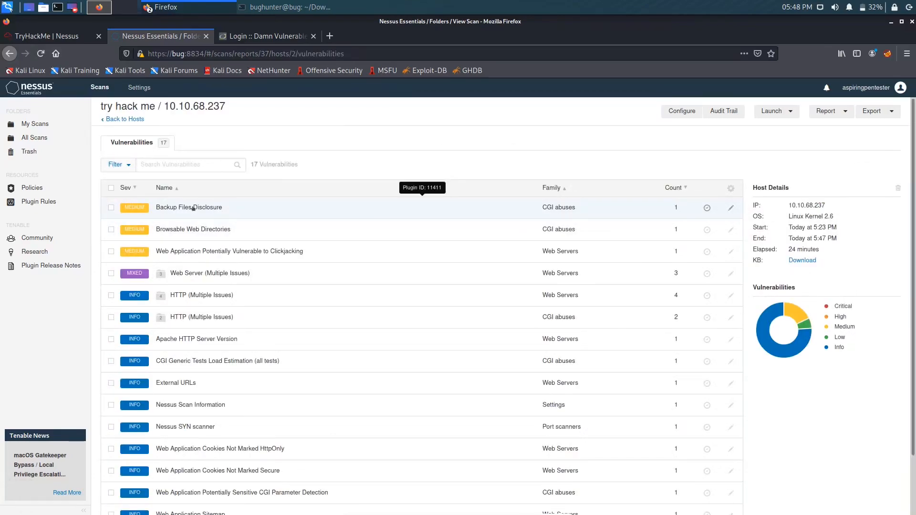
scroll(276, 240, "down", 2)
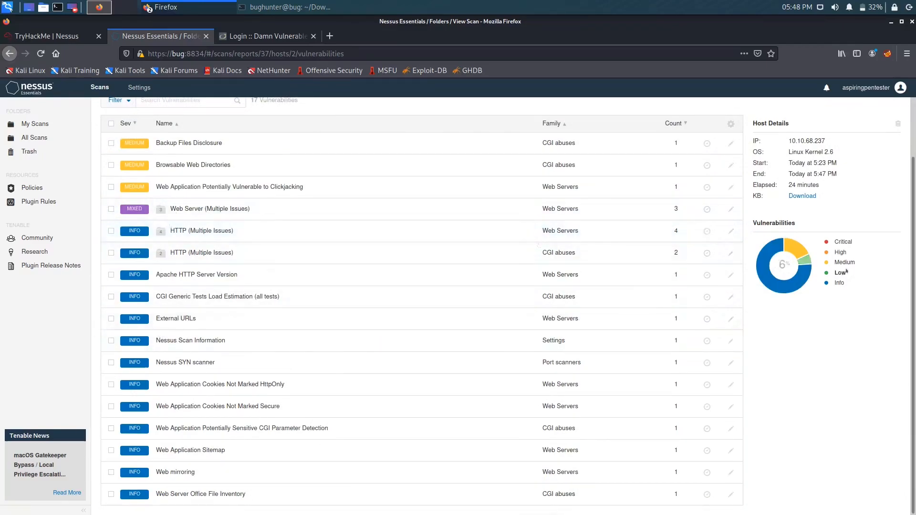
mouse_move(837, 267)
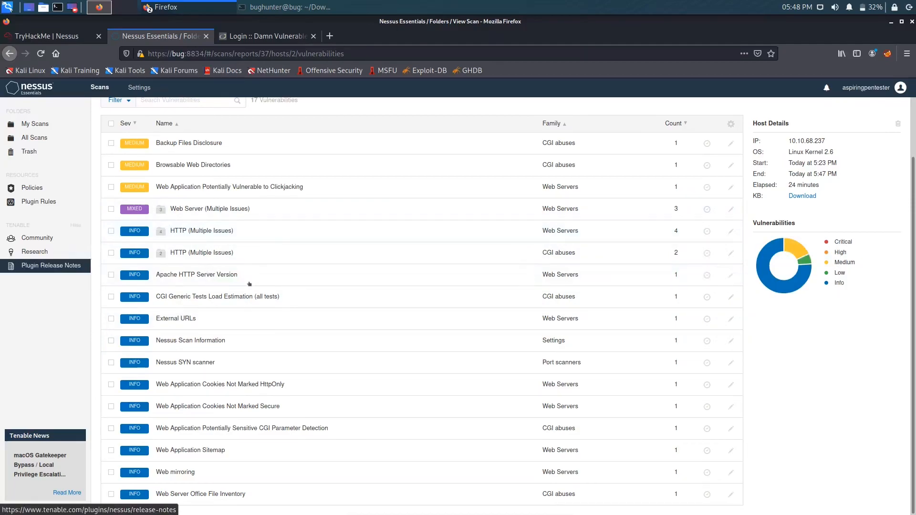
scroll(249, 283, "up", 3)
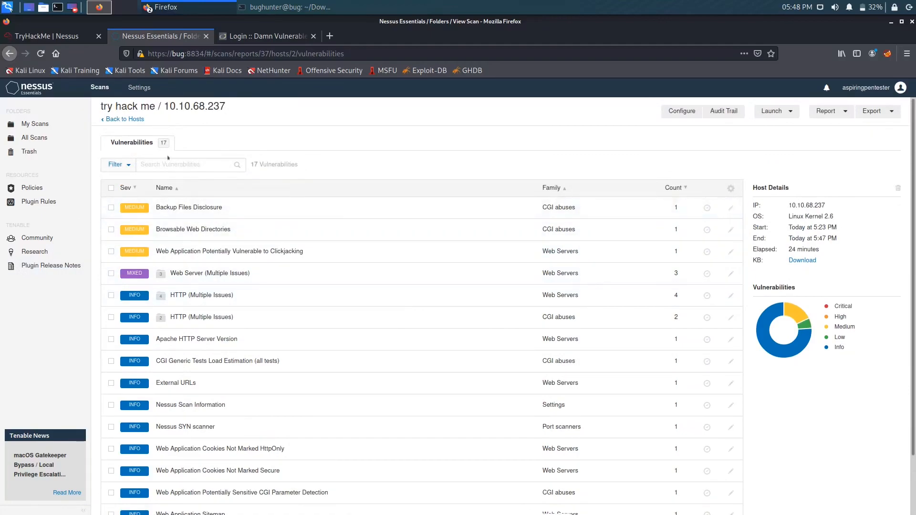
Copy "HTTP server type" from the first Task 5 question and search the host's Nessus vulnerabilities for it
left_click(52, 36)
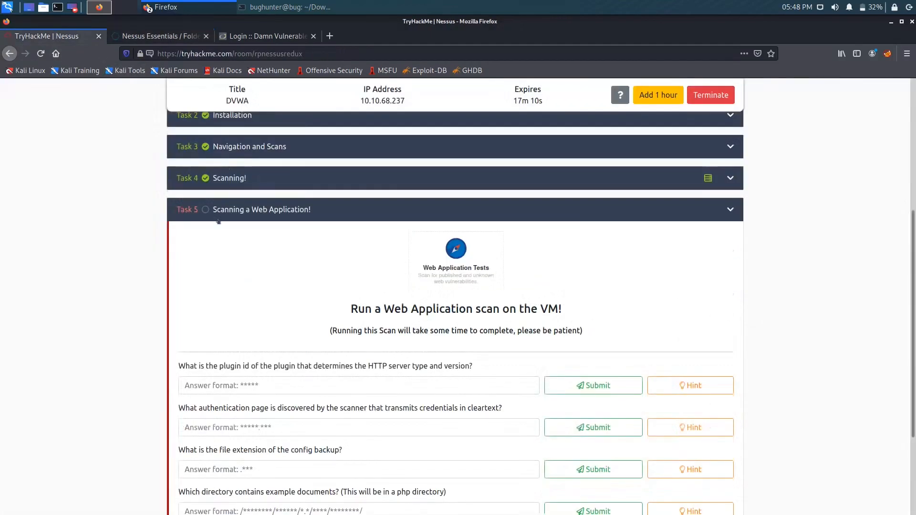
scroll(217, 257, "down", 3)
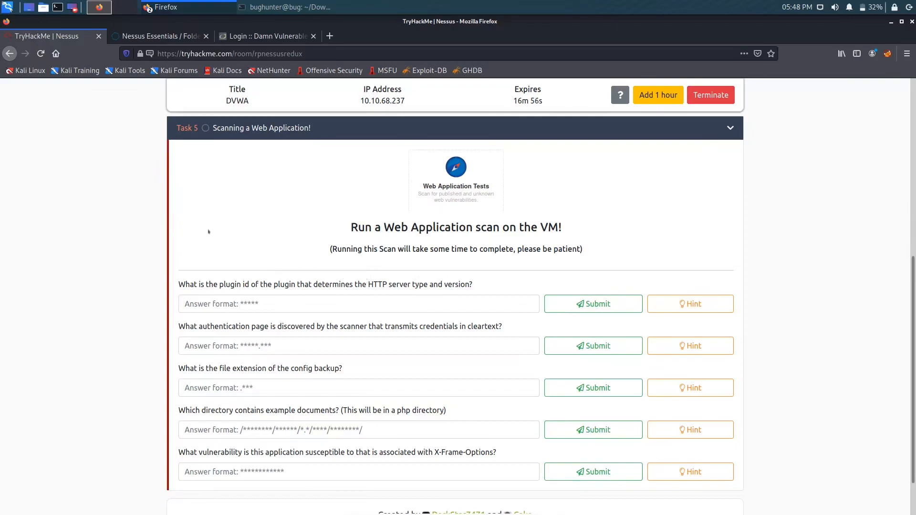
left_click_drag(368, 281, 424, 281)
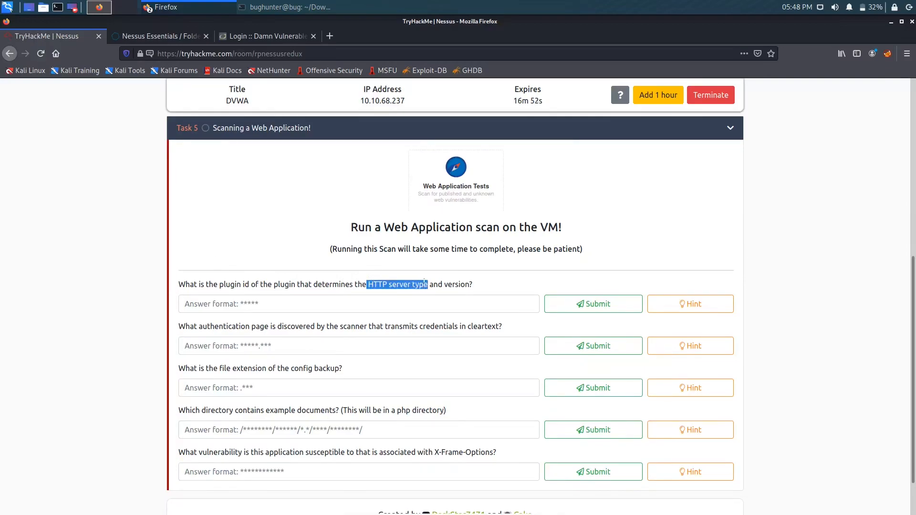
right_click(418, 285)
left_click(428, 288)
left_click(152, 36)
right_click(183, 164)
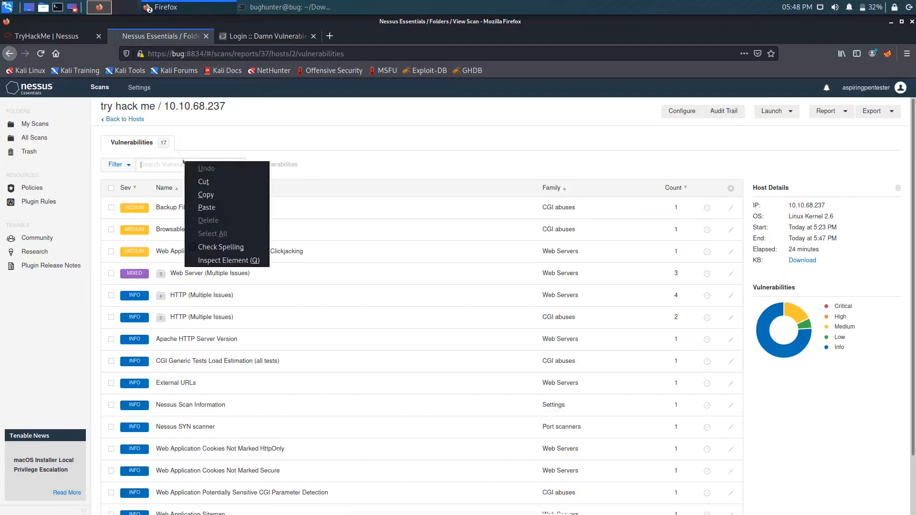
left_click(201, 207)
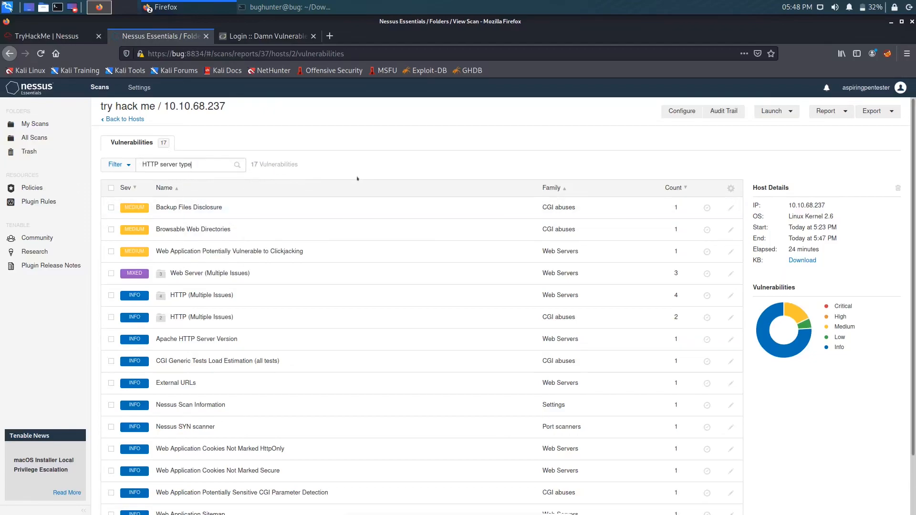
key("Return")
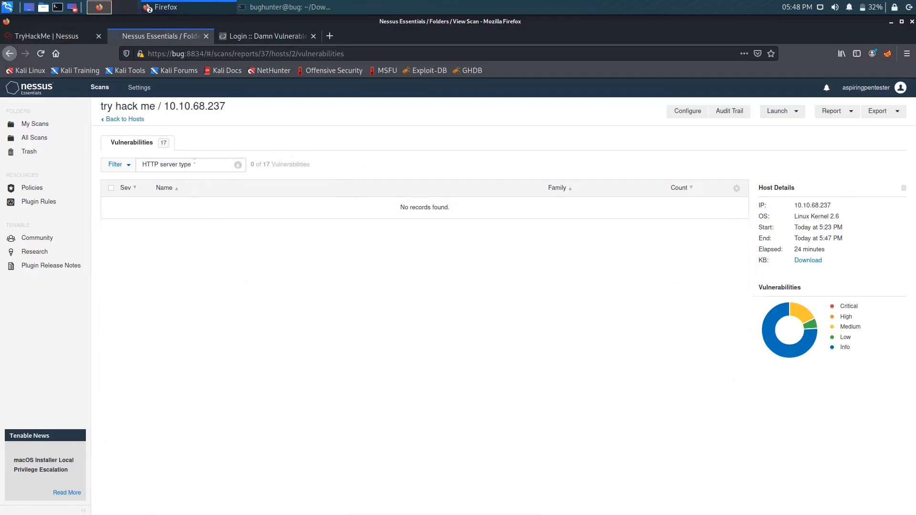
Shorten the vulnerability search to "HTTP server" and open the Apache HTTP Server Version finding
key("BackSpace")
key("BackSpace")
key("BackSpace")
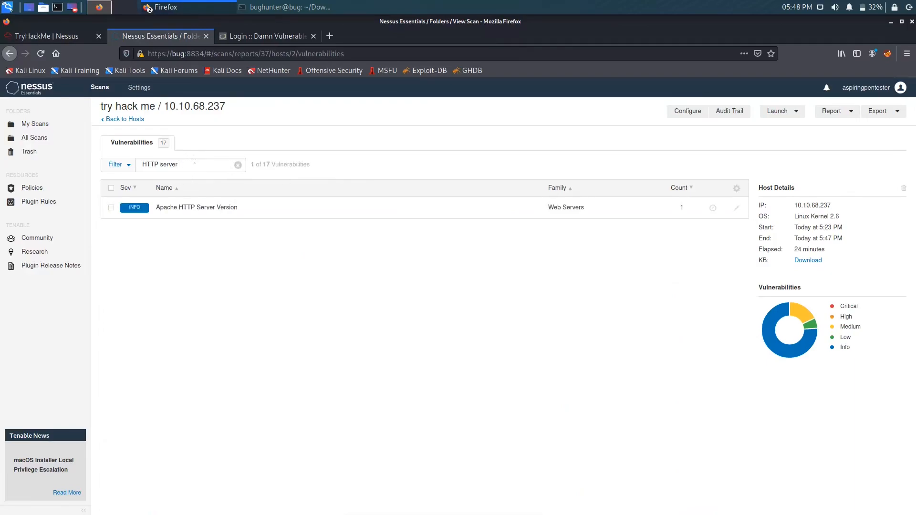
left_click(277, 207)
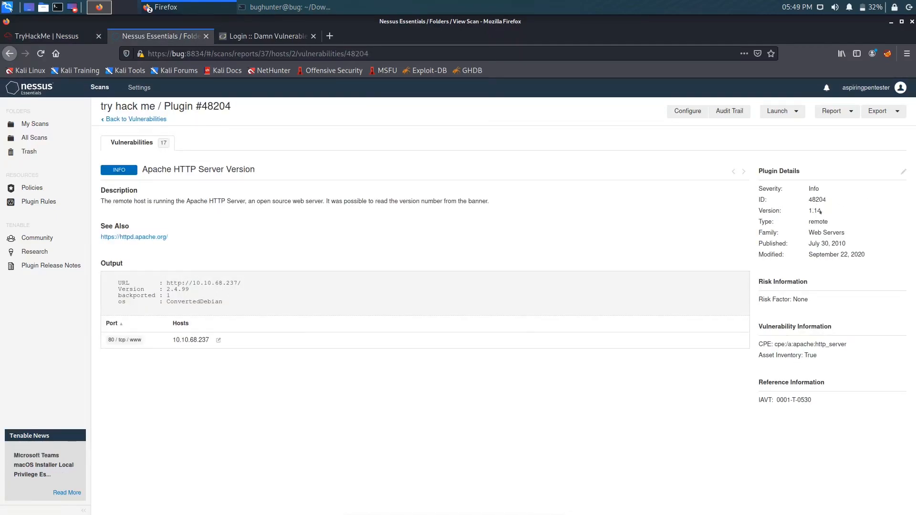
Copy plugin ID 48204 into the TryHackMe plugin id question, submit it and open that question's hint
left_click_drag(807, 200, 826, 199)
right_click(826, 199)
left_click(830, 206)
left_click(47, 36)
right_click(261, 301)
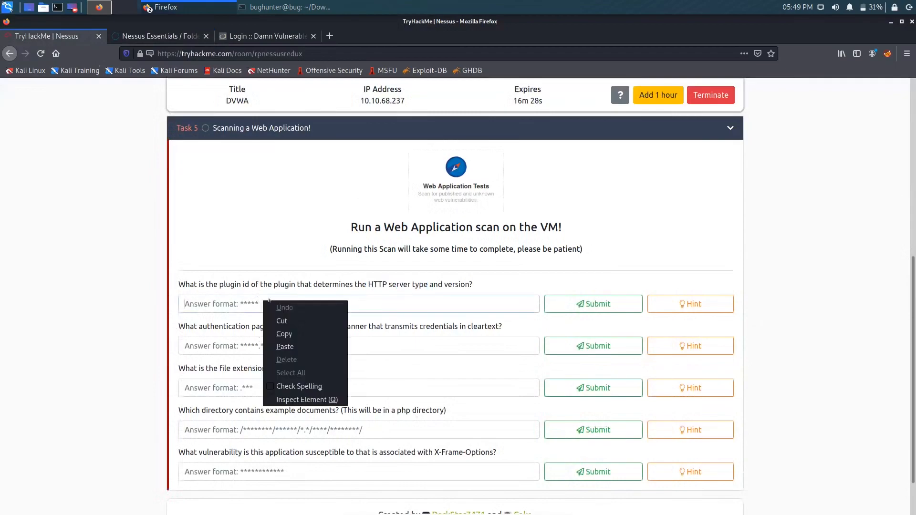
left_click(286, 347)
left_click(592, 304)
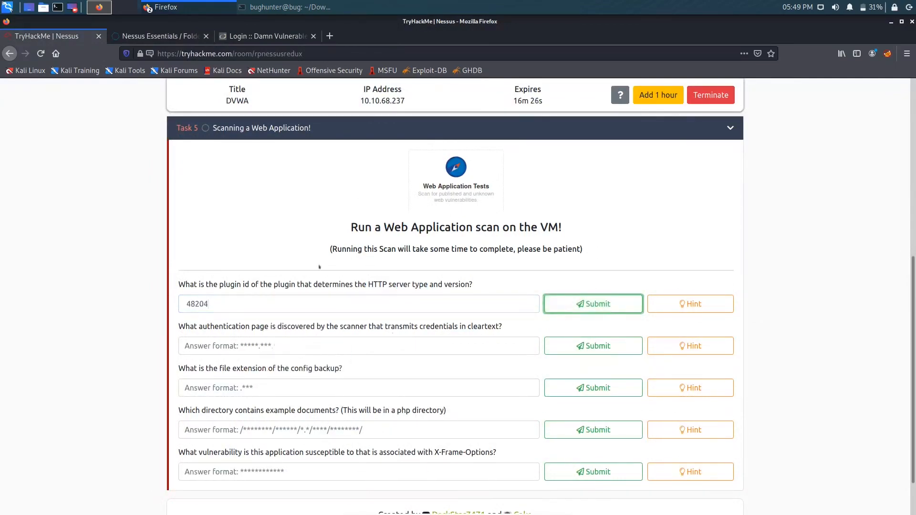
left_click(675, 306)
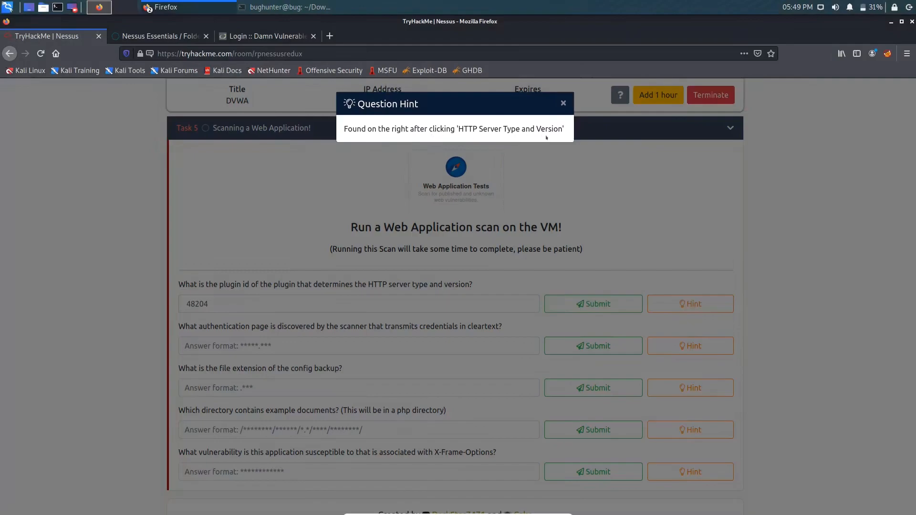
Return to the Nessus vulnerability list for 10.10.68.237 and inspect the Apache HTTP Server Version and Web Server (Multiple Issues) entries
left_click(181, 36)
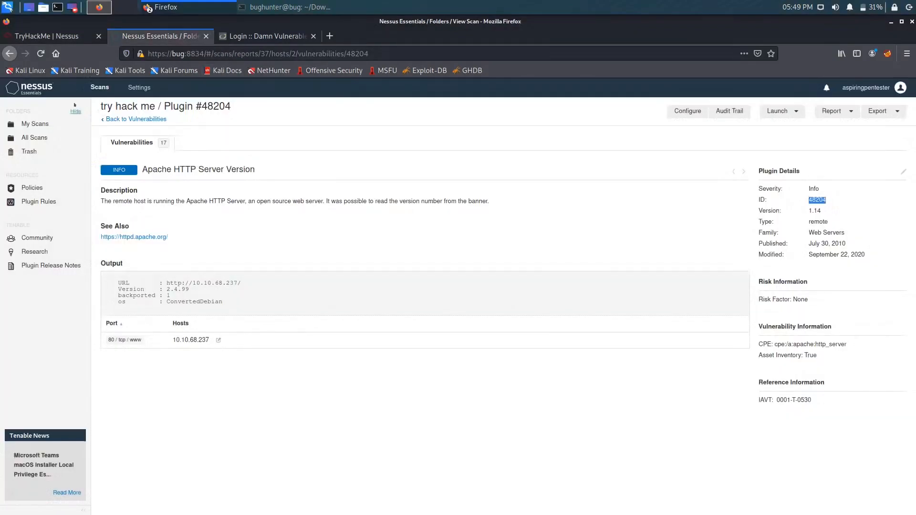
left_click(136, 120)
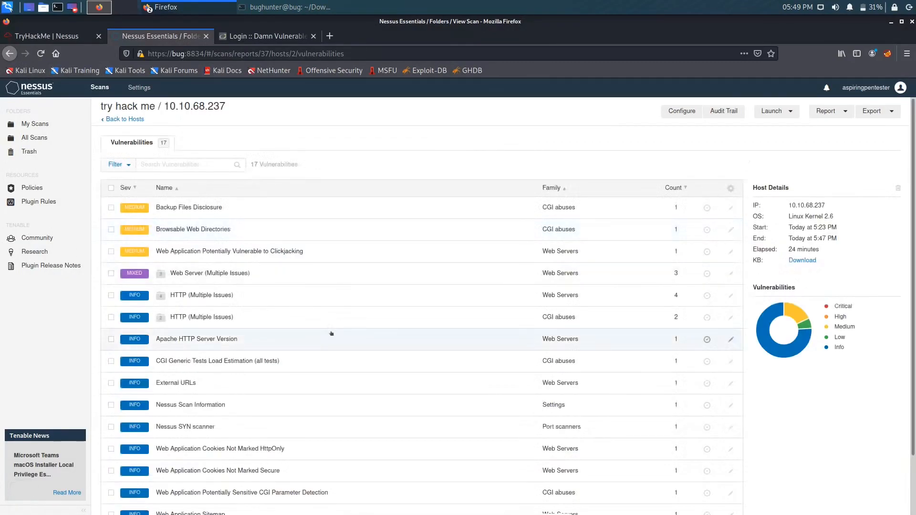
scroll(331, 333, "down", 3)
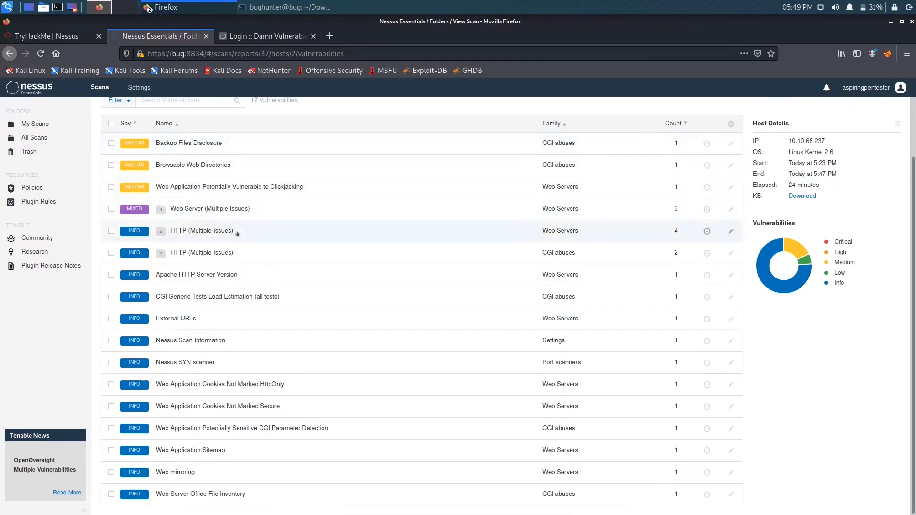
left_click(248, 281)
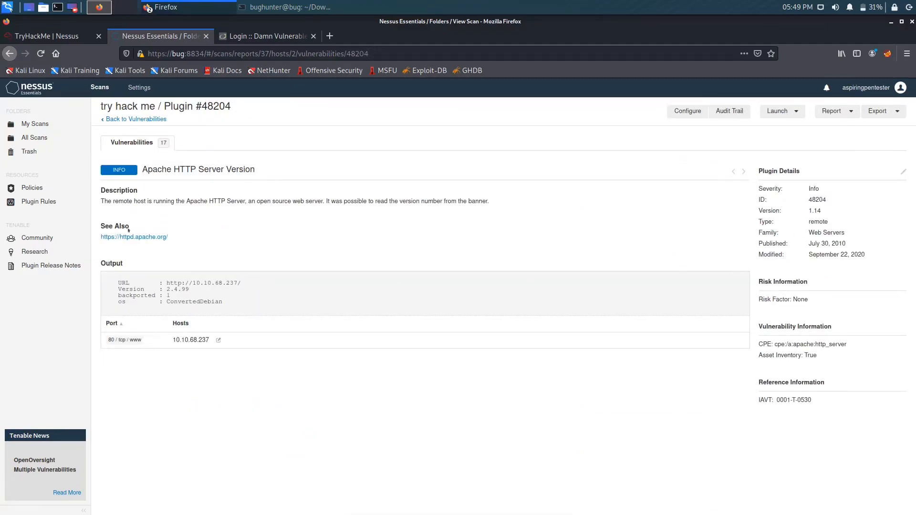
left_click(138, 119)
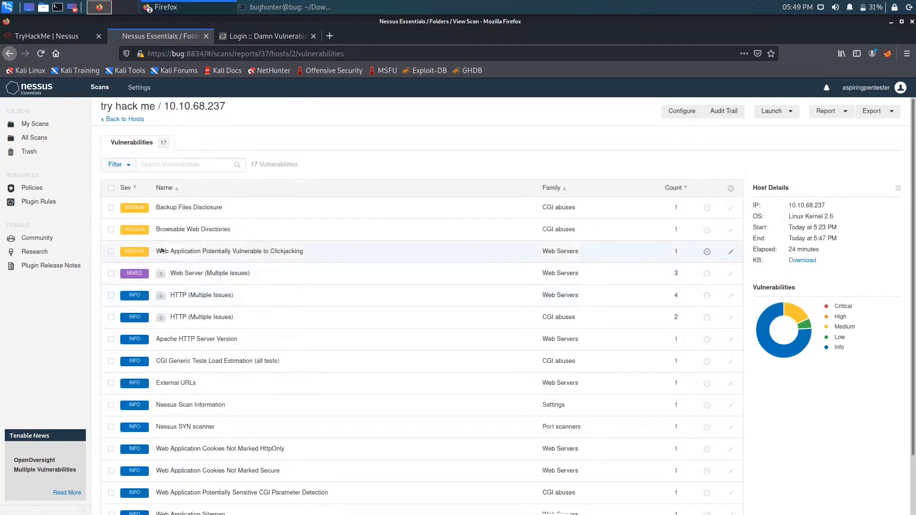
left_click(184, 281)
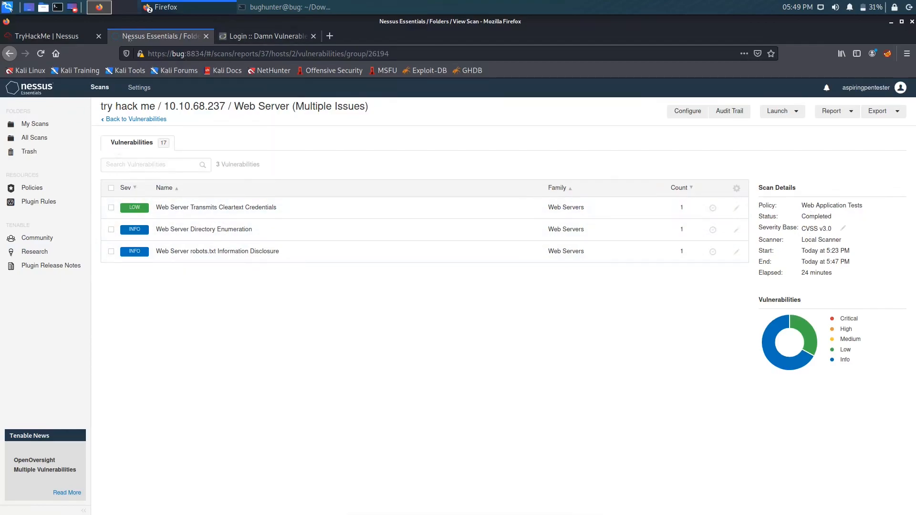
Close the question hint, copy "version" from the first Task 5 question, search the host's vulnerabilities for it and open Apache HTTP Server Version
left_click(85, 36)
left_click(508, 171)
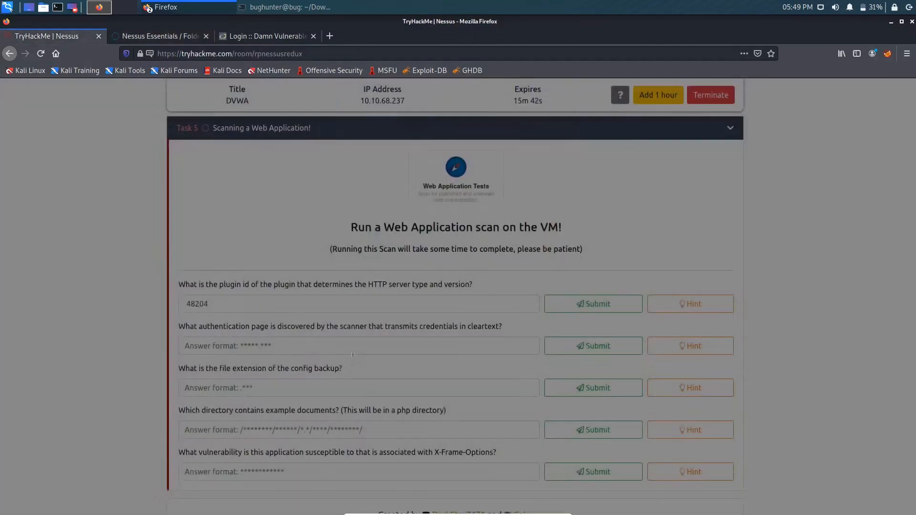
double_click(464, 284)
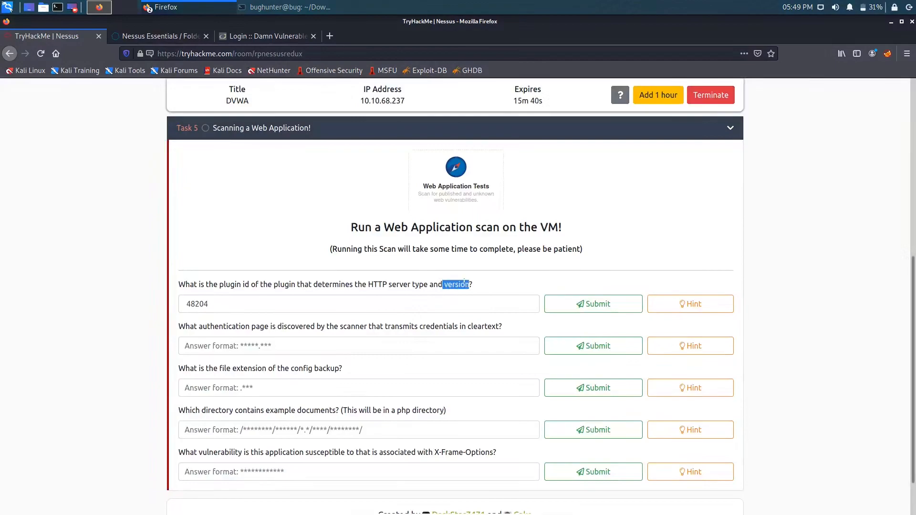
right_click(460, 285)
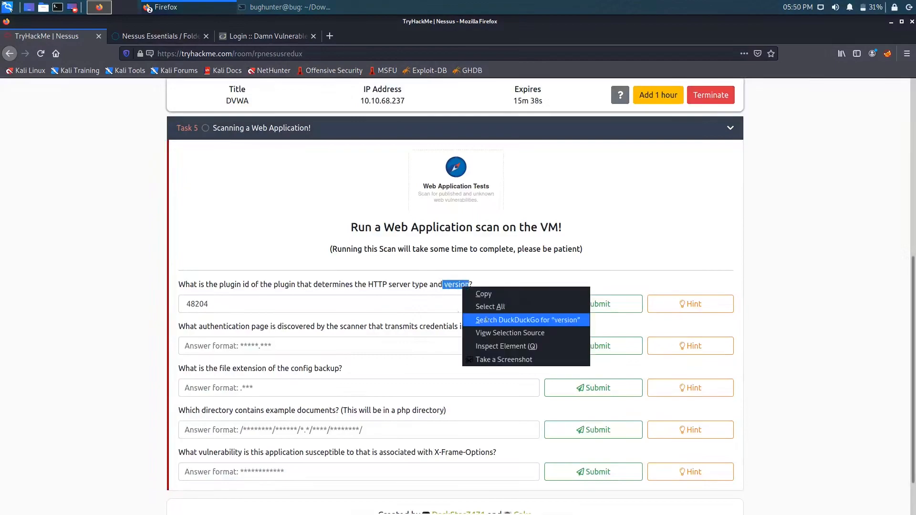
left_click(477, 292)
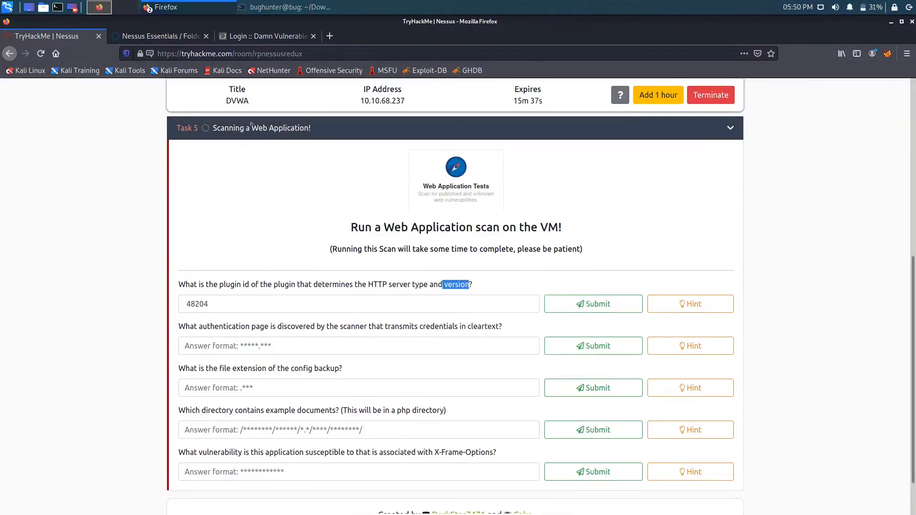
left_click(181, 42)
left_click(125, 119)
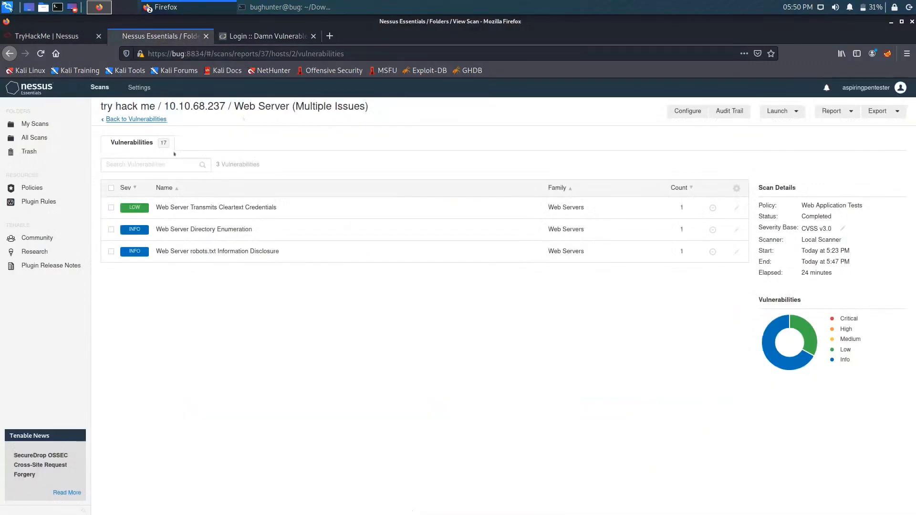
right_click(183, 163)
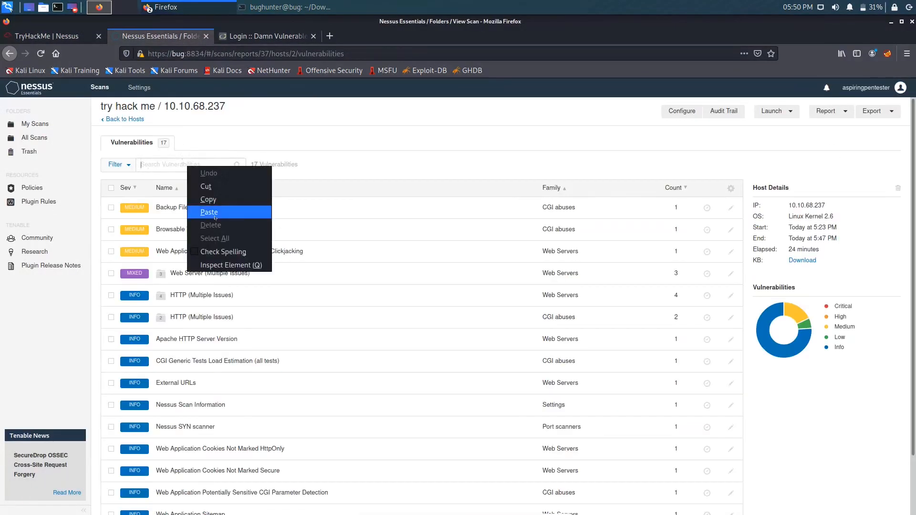
left_click(197, 211)
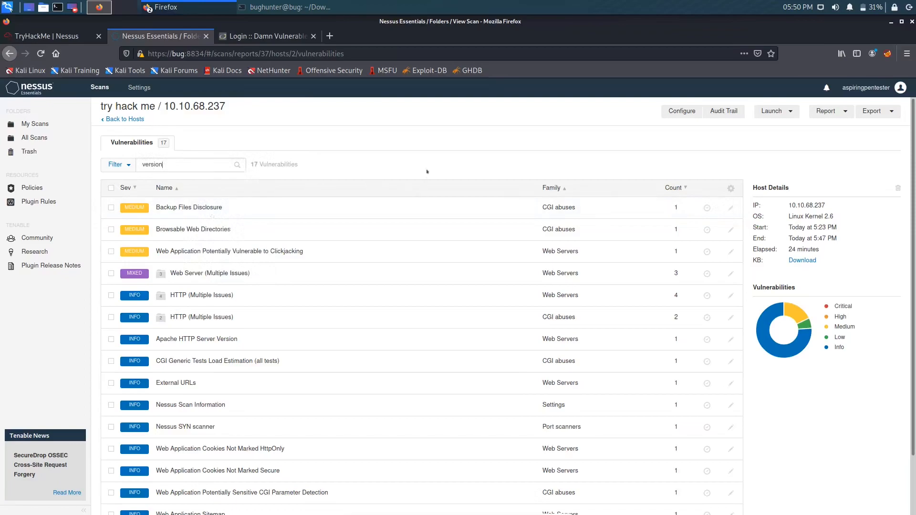
left_click(277, 208)
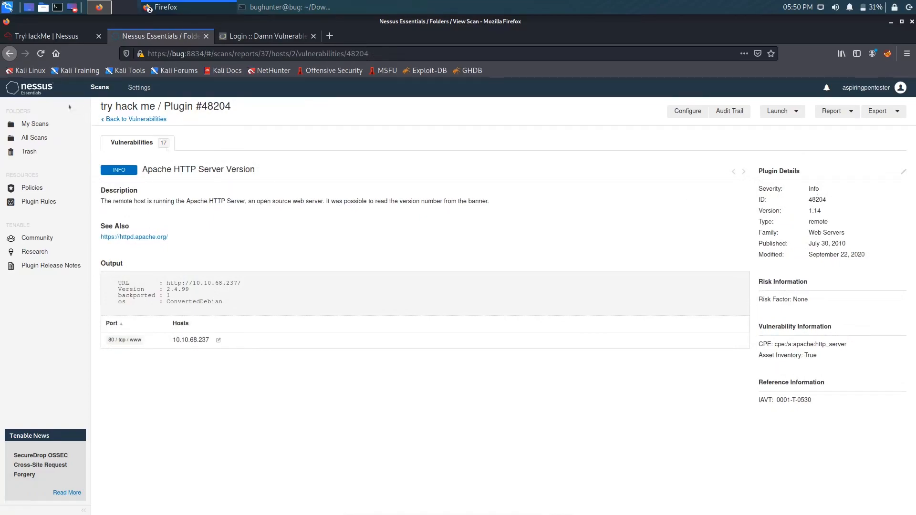
Check the host's two HTTP (Multiple Issues) groups and open the HTTP Server Type and Version finding
key("alt+Left")
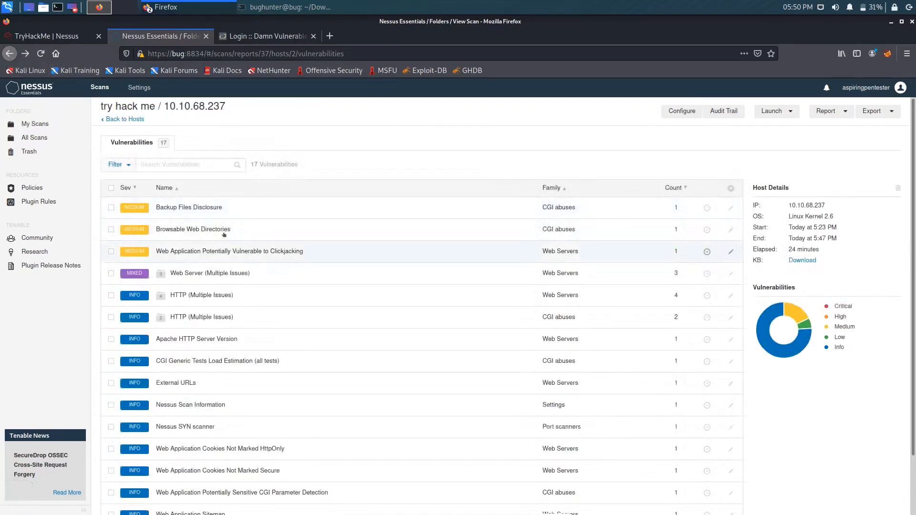
scroll(327, 311, "down", 3)
left_click(215, 254)
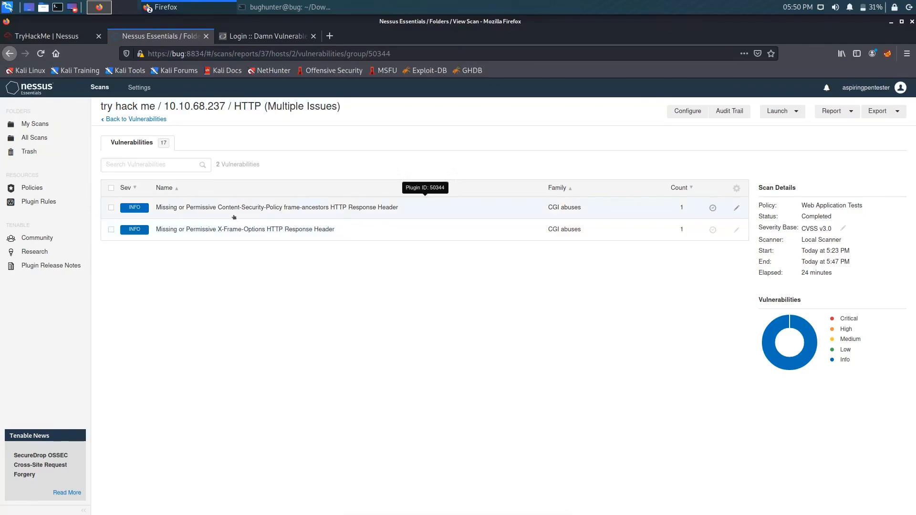
double_click(119, 120)
left_click(123, 120)
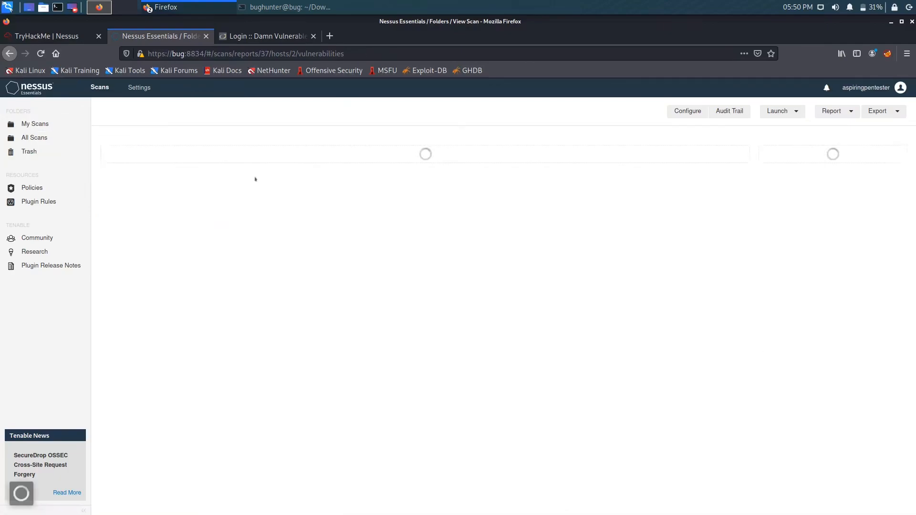
left_click(251, 295)
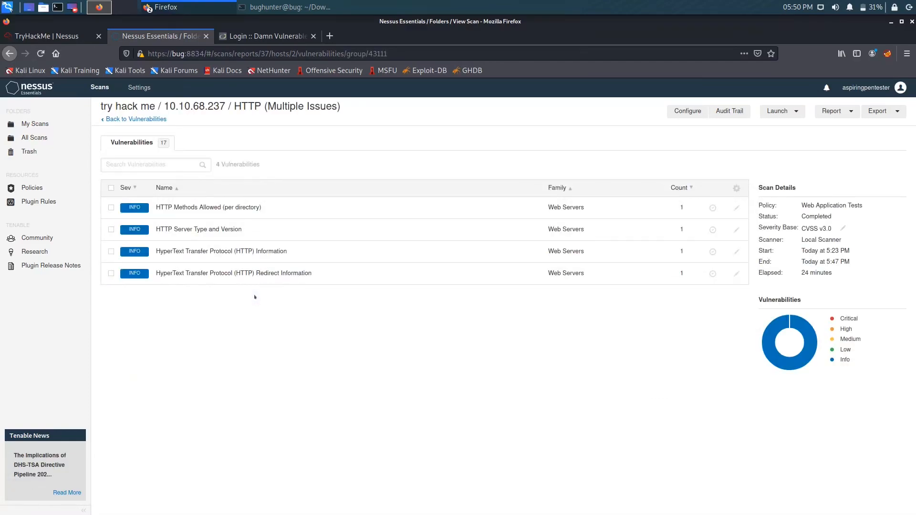
left_click(258, 231)
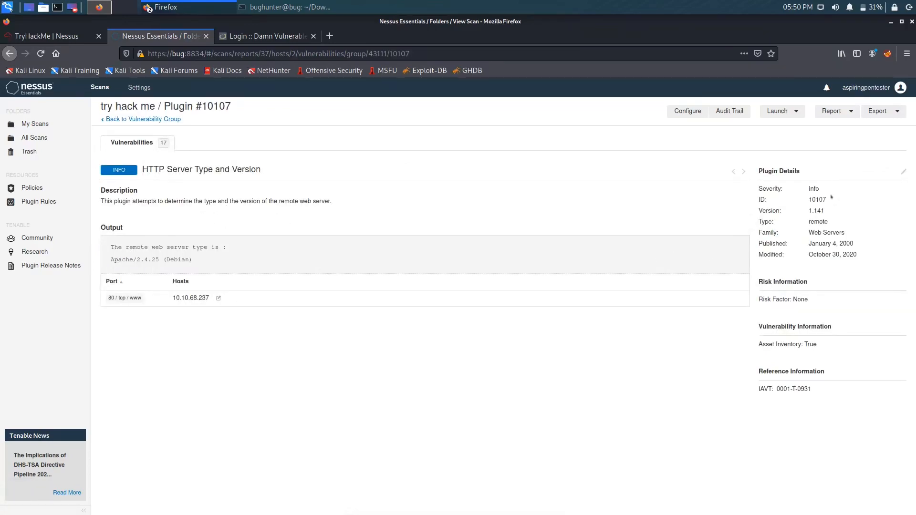
Copy plugin ID 10107 into the TryHackMe plugin id question in place of the old answer and submit it
double_click(813, 200)
right_click(794, 198)
left_click(822, 208)
left_click(49, 34)
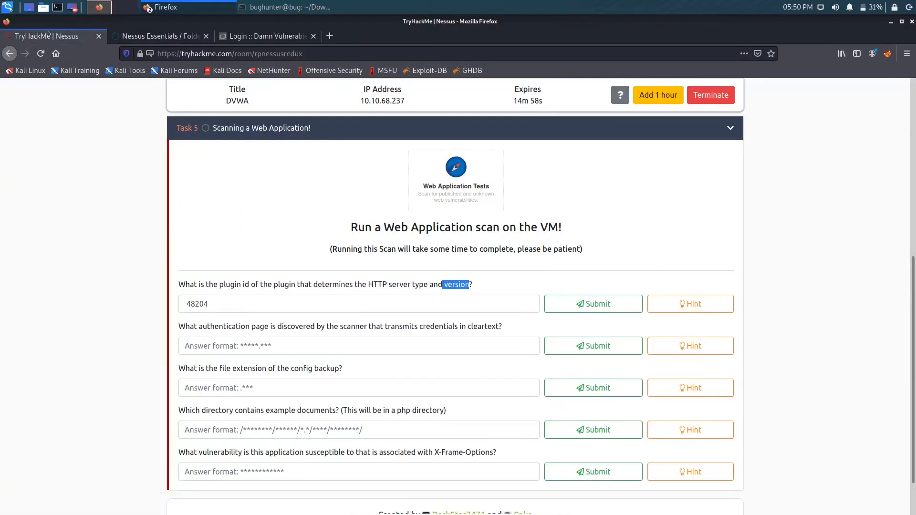
left_click(229, 303)
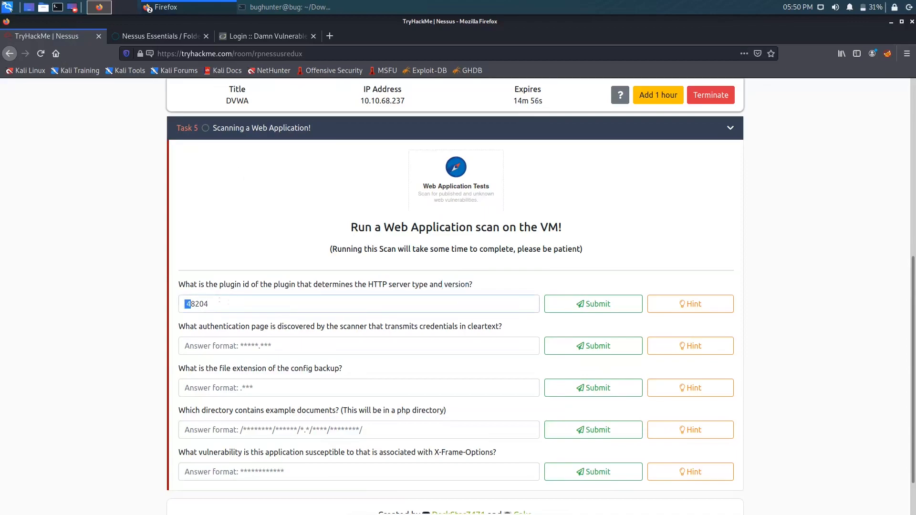
double_click(229, 302)
right_click(229, 302)
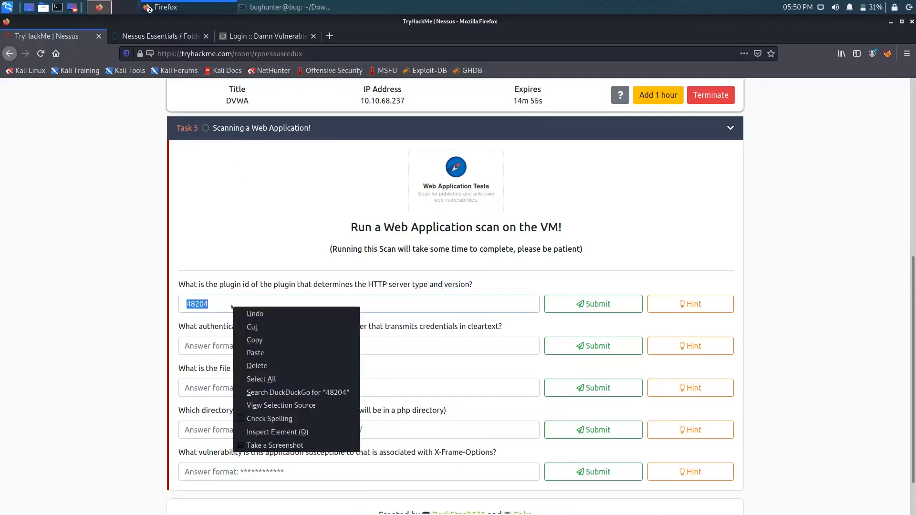
left_click(276, 353)
left_click(561, 311)
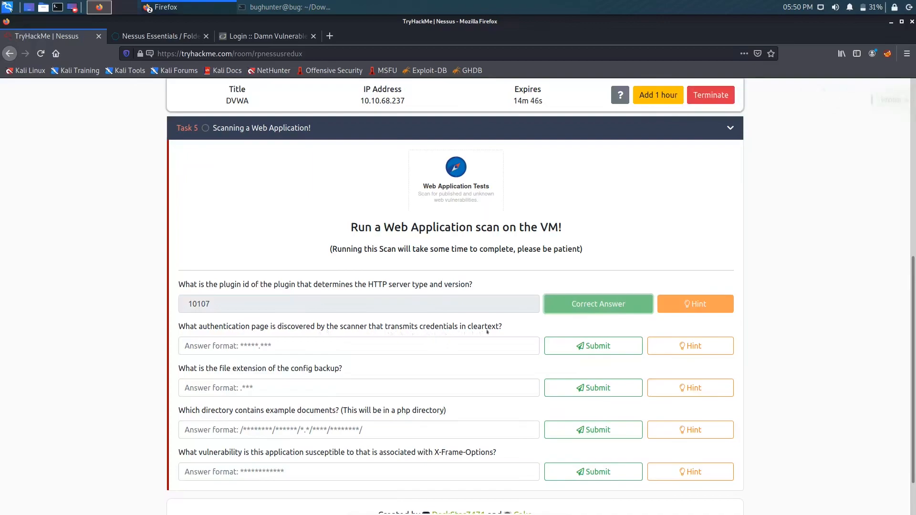
Copy "credentials in cleartext" from the authentication page question and search the host's full Nessus vulnerability list for it
left_click_drag(418, 326, 498, 326)
right_click(481, 323)
left_click(492, 330)
left_click(146, 40)
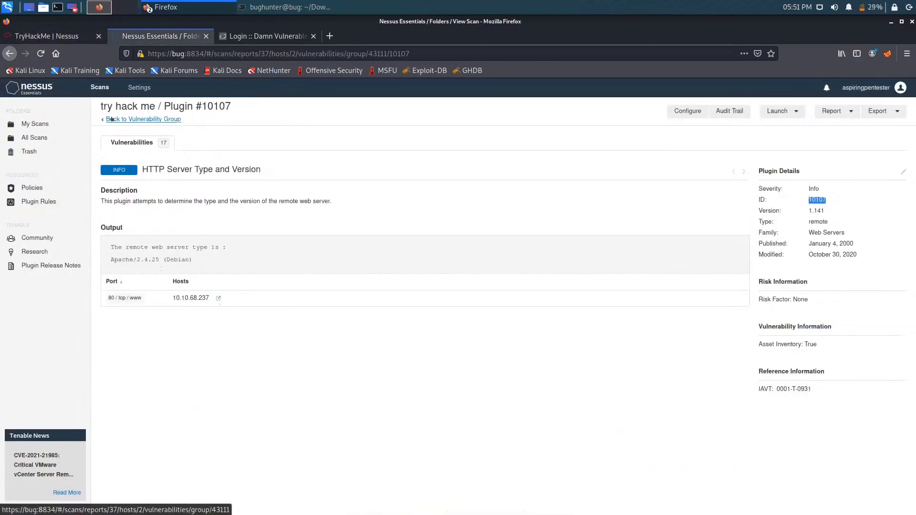
left_click(143, 119)
right_click(156, 164)
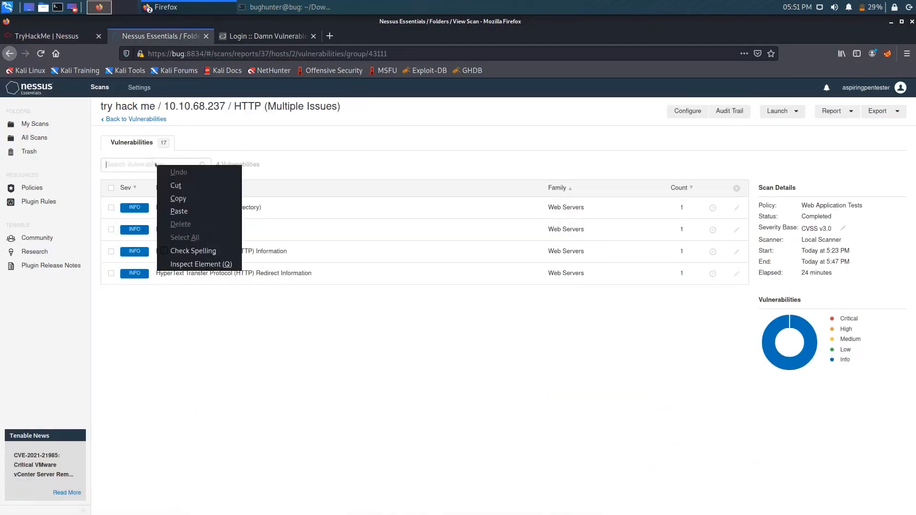
left_click(136, 119)
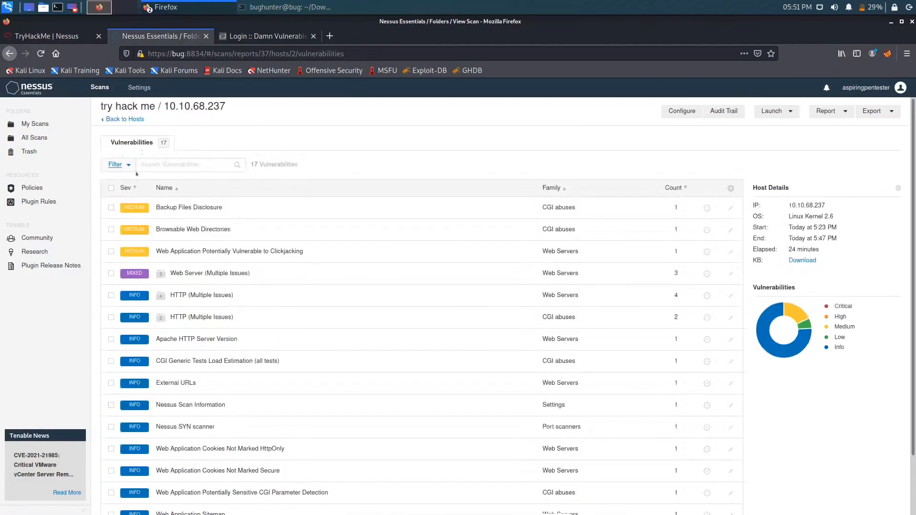
right_click(184, 164)
left_click(198, 205)
key("Return")
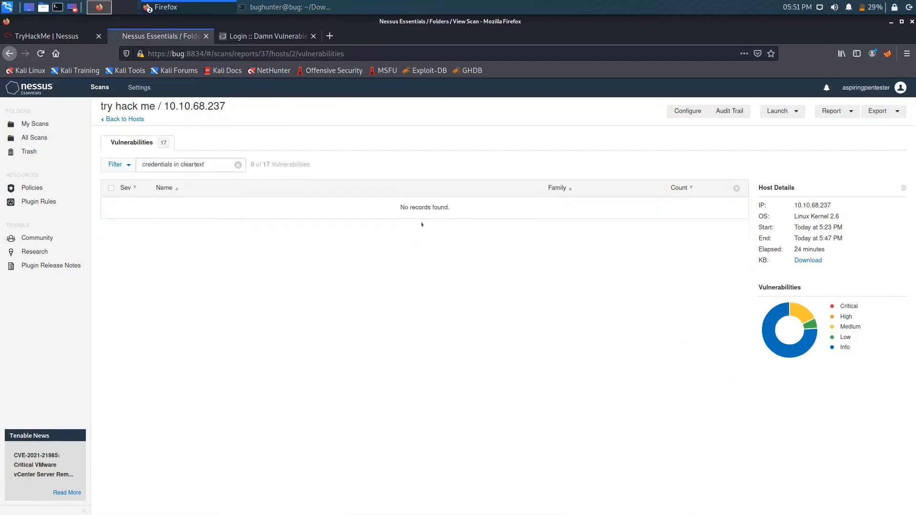
Shorten the vulnerability search to "cleartext" and clear the search to restore the full list
left_click_drag(180, 165, 139, 164)
key("BackSpace")
right_click(208, 164)
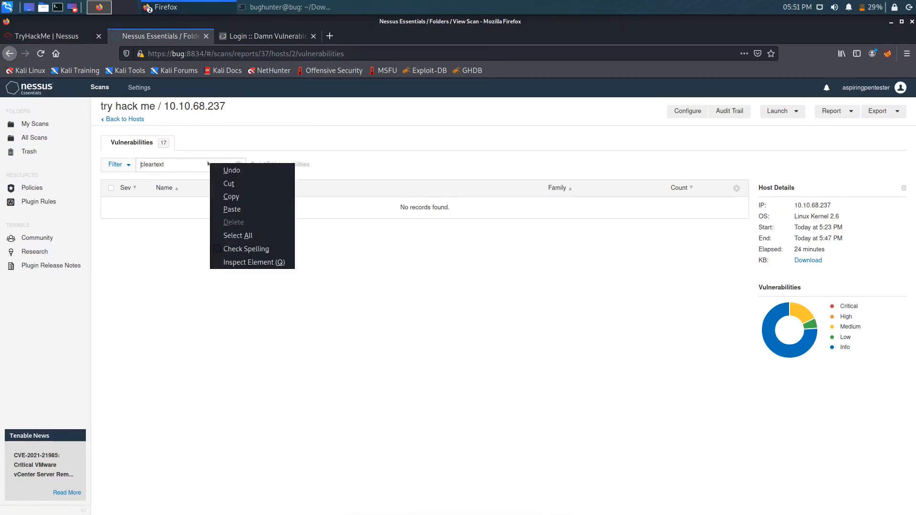
key("a")
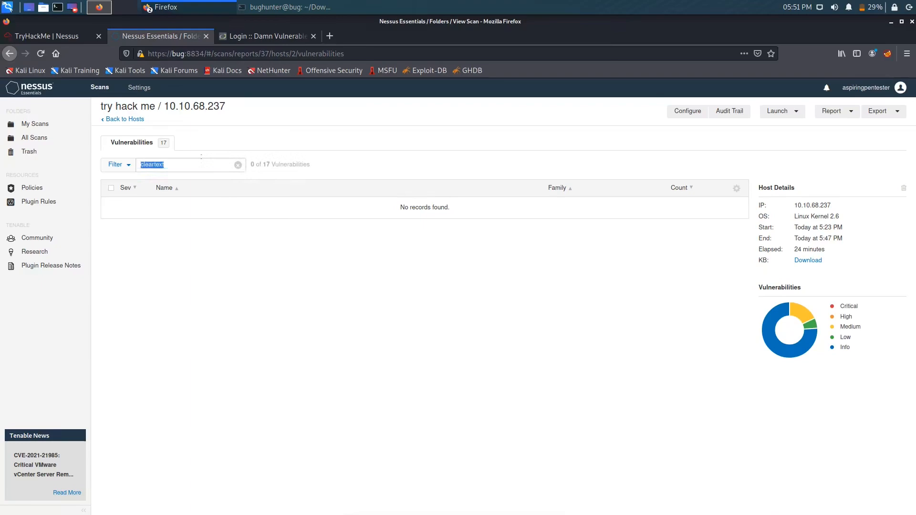
left_click(238, 164)
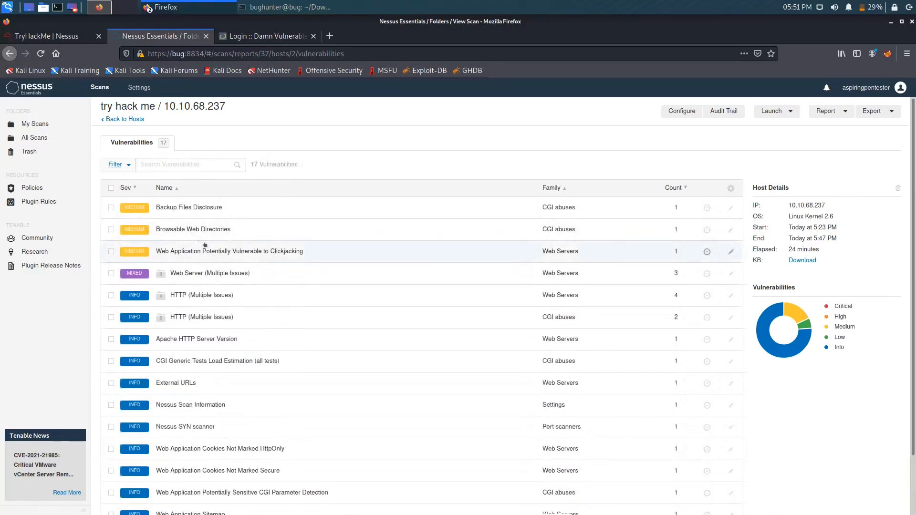
Examine the directories listed in the Browsable Web Directories finding and open the Web Servers family's HTTP (Multiple Issues) group
scroll(205, 244, "down", 3)
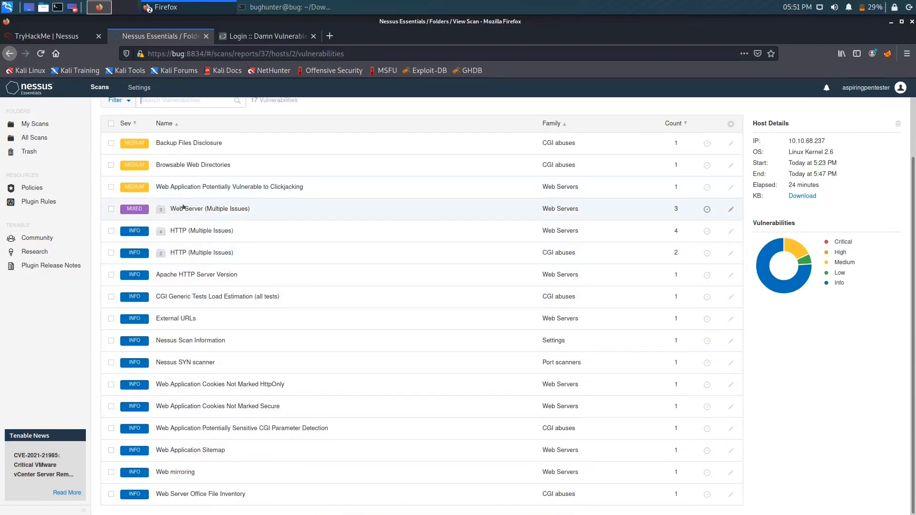
left_click(177, 165)
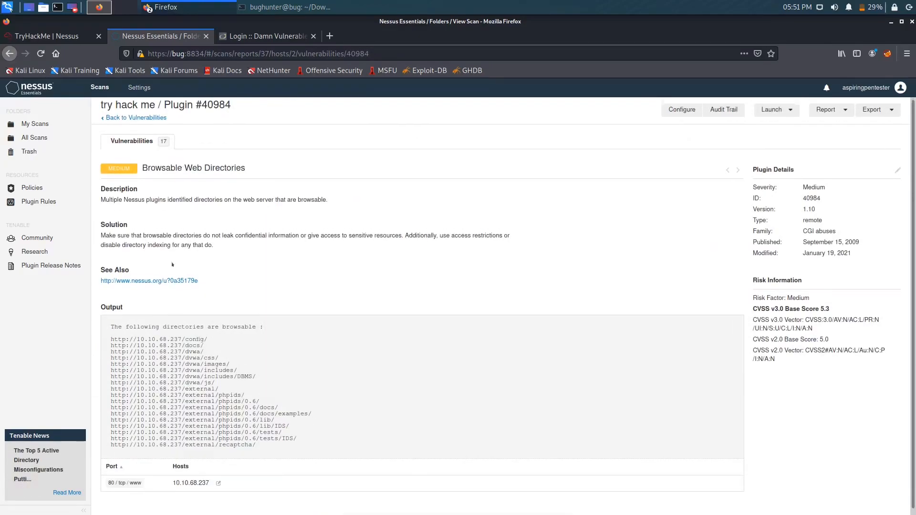
scroll(180, 266, "down", 1)
scroll(279, 318, "up", 1)
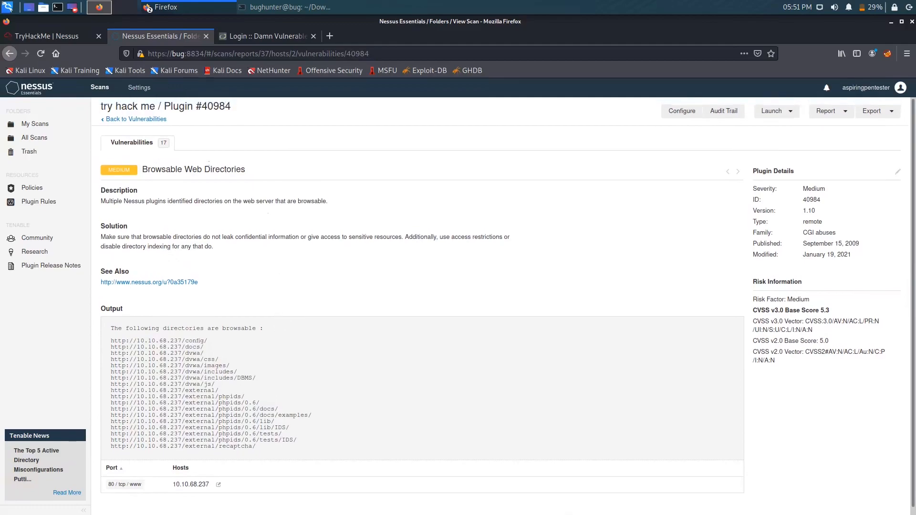
scroll(136, 117, "down", 1)
left_click(136, 113)
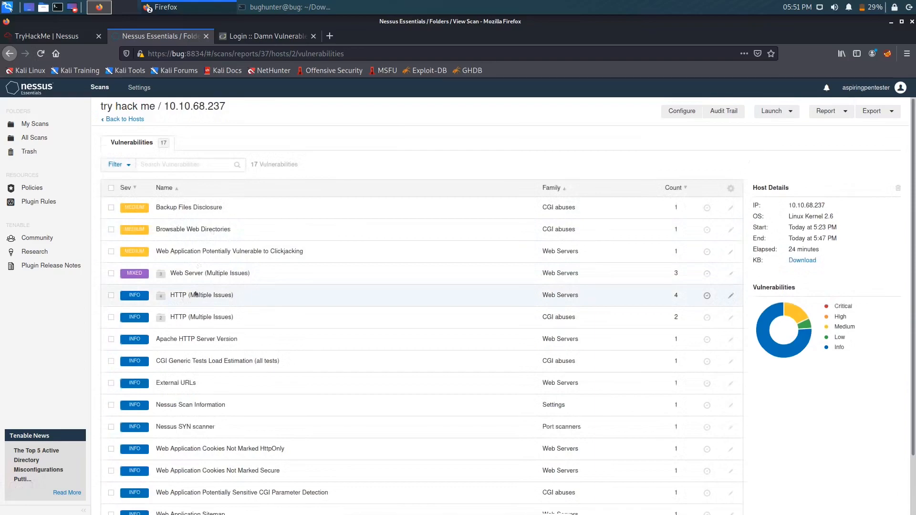
scroll(196, 294, "down", 1)
left_click(200, 276)
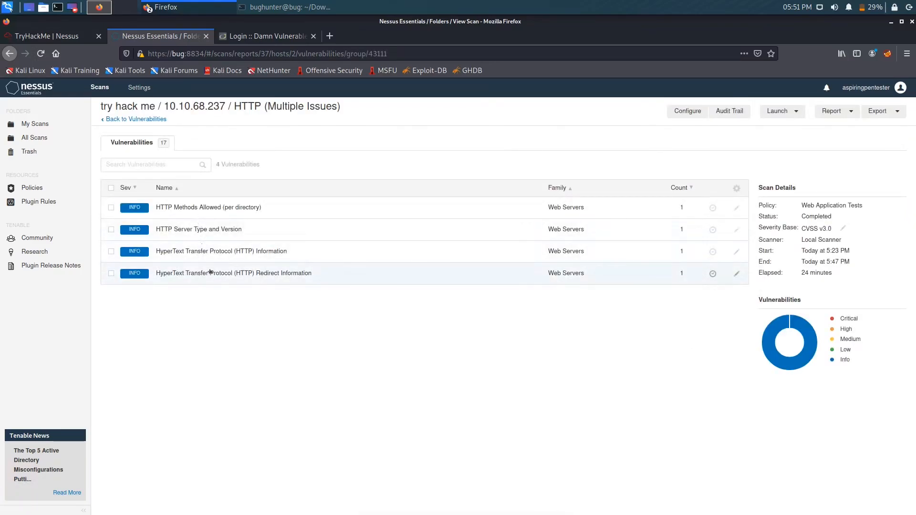
Examine the HyperText Transfer Protocol (HTTP) Information finding and return to the host's full vulnerability list
left_click(187, 251)
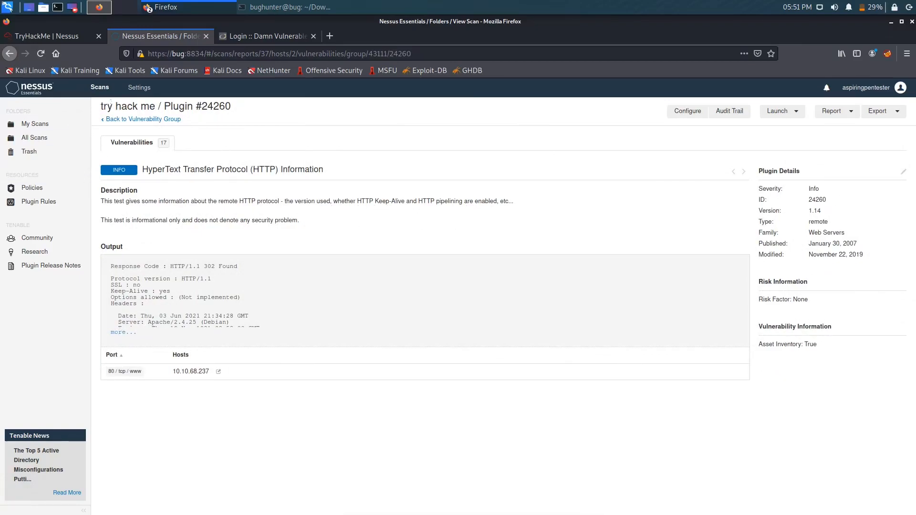
left_click(119, 119)
left_click(119, 119)
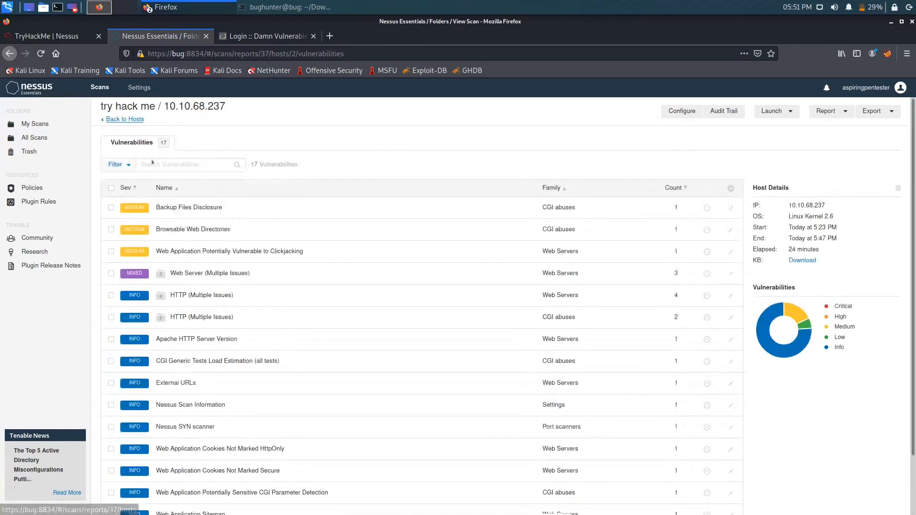
Examine the Missing or Permissive Content-Security-Policy frame-ancestors finding in the CGI abuses family's HTTP (Multiple Issues) group and return to the full list
left_click(196, 314)
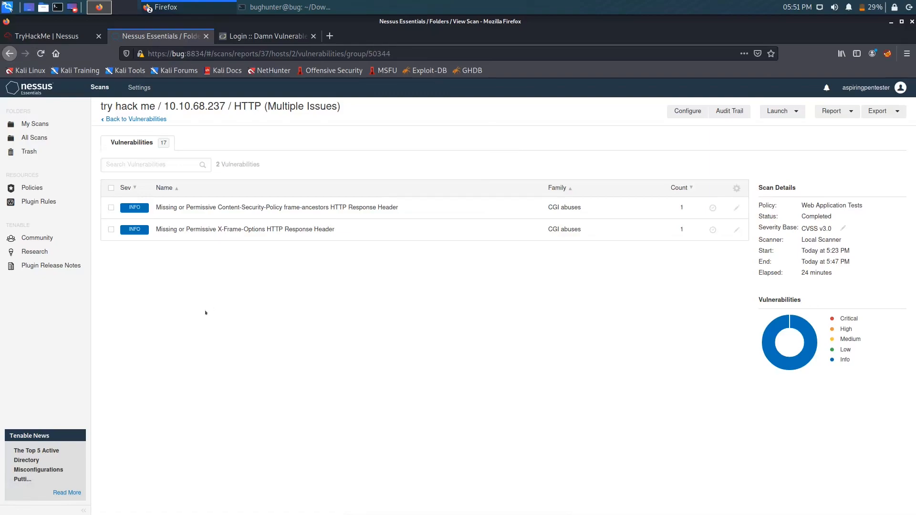
left_click(189, 212)
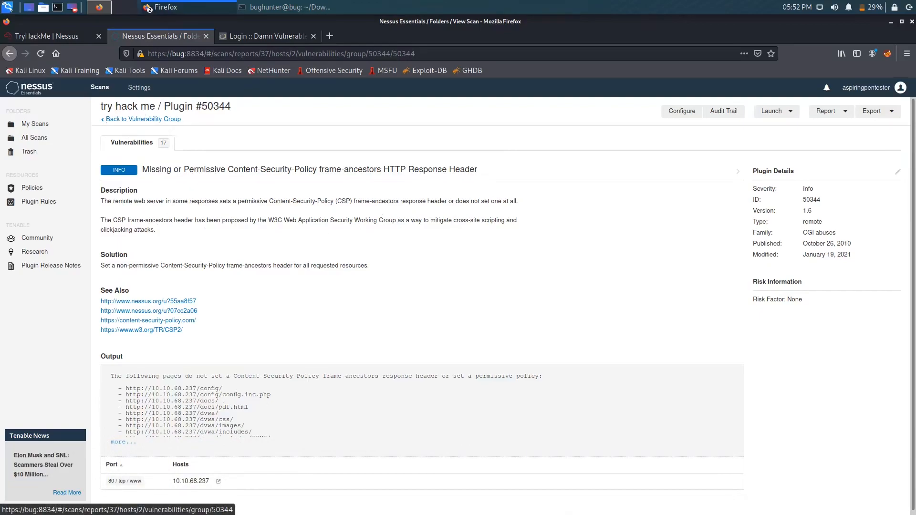
left_click(155, 119)
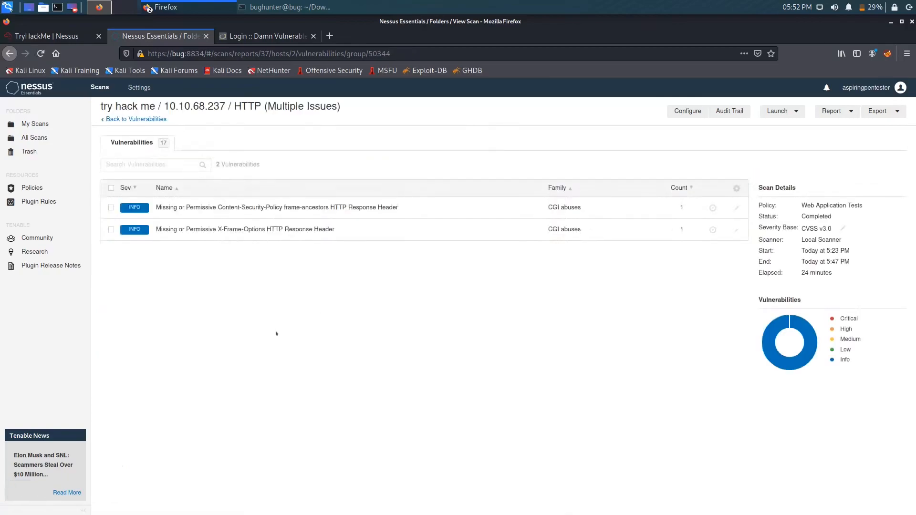
left_click(136, 120)
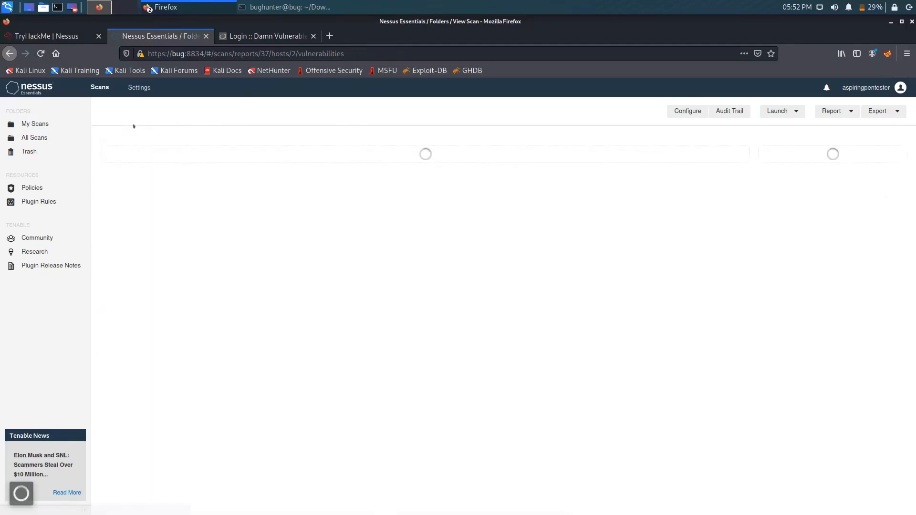
Review the Nessus Scan Information and Web Application Sitemap findings from the host's vulnerability list
scroll(315, 368, "down", 3)
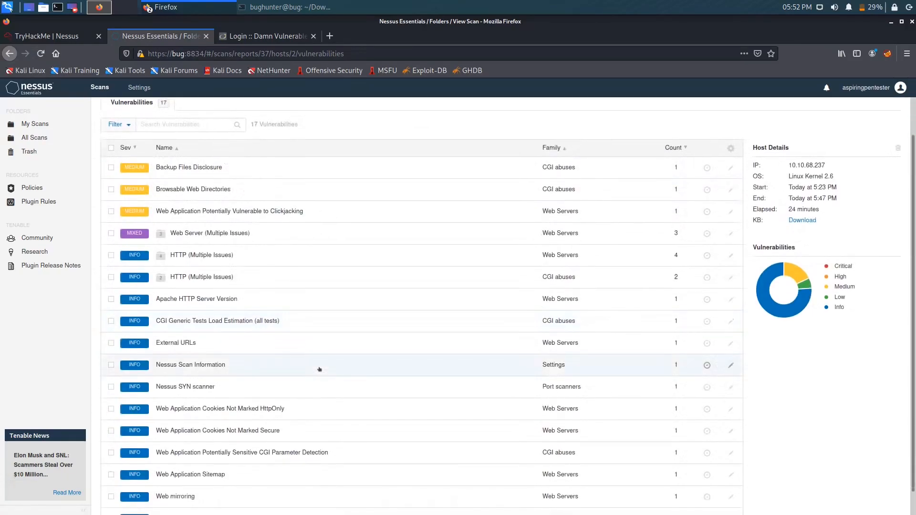
left_click(230, 343)
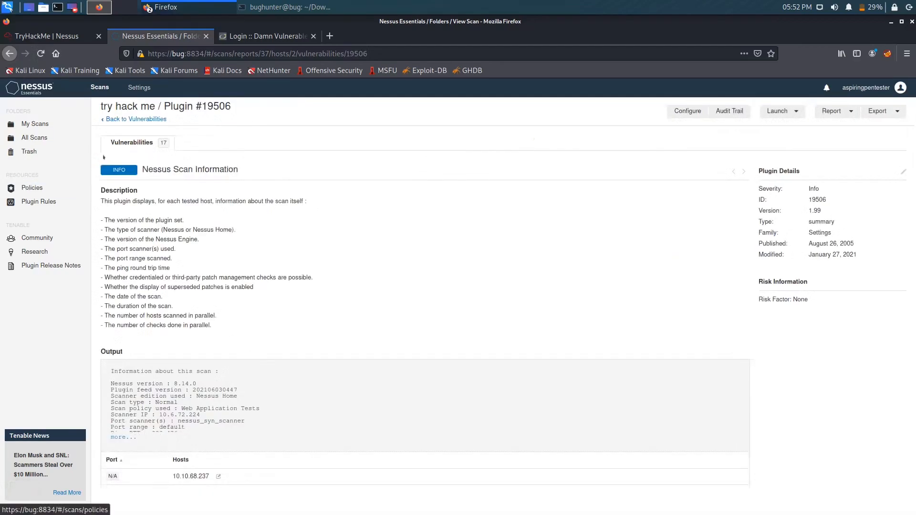
left_click(129, 119)
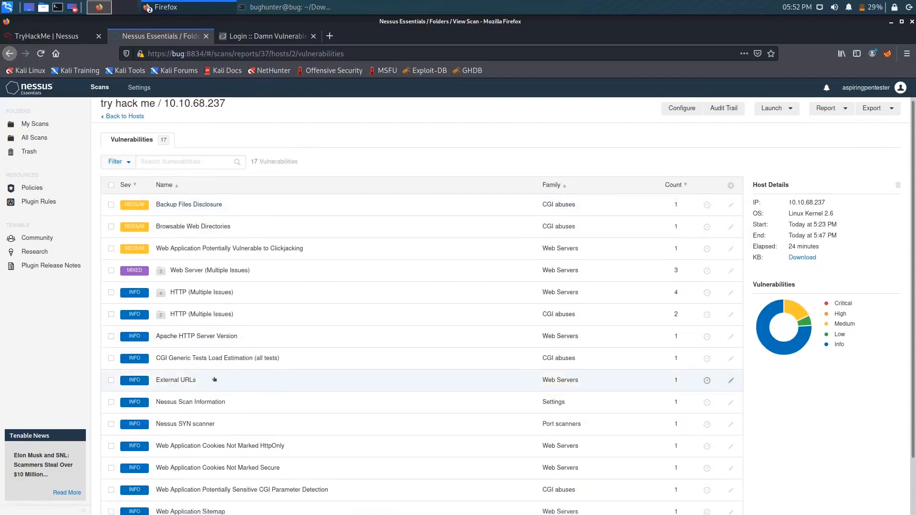
scroll(214, 377, "down", 3)
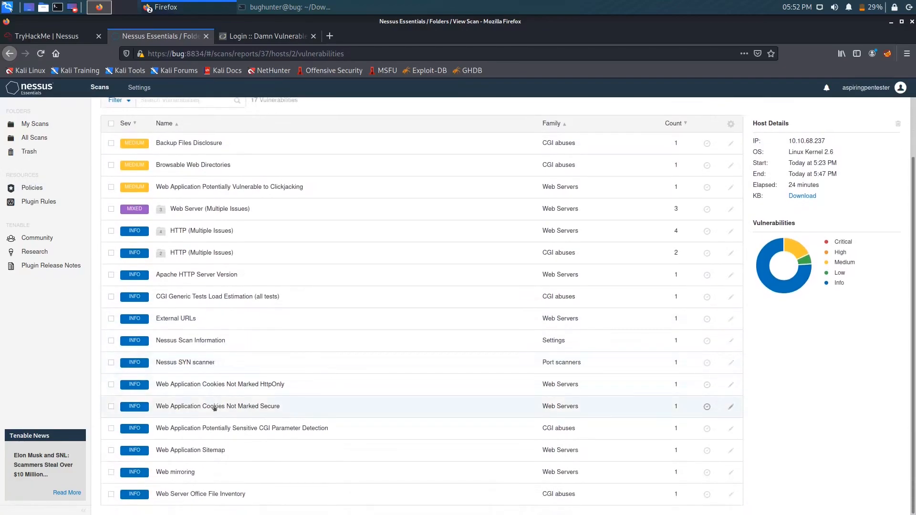
left_click(212, 448)
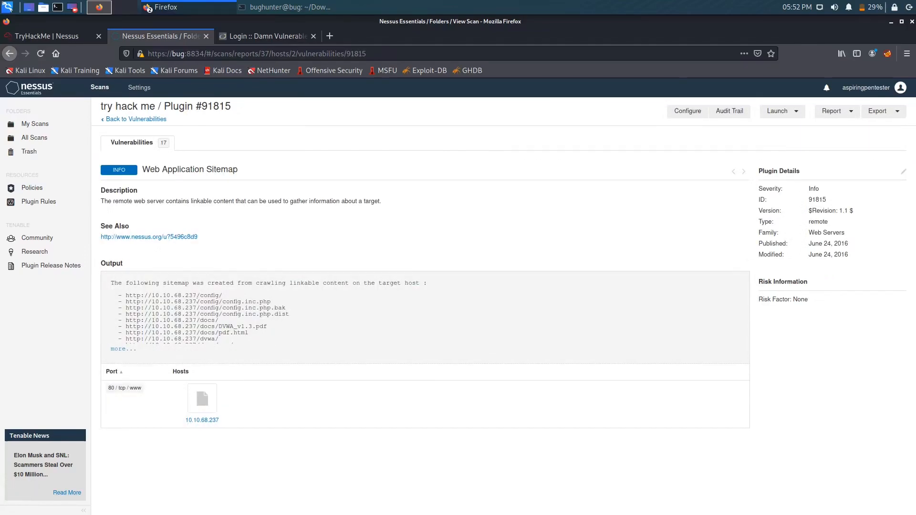
left_click(129, 119)
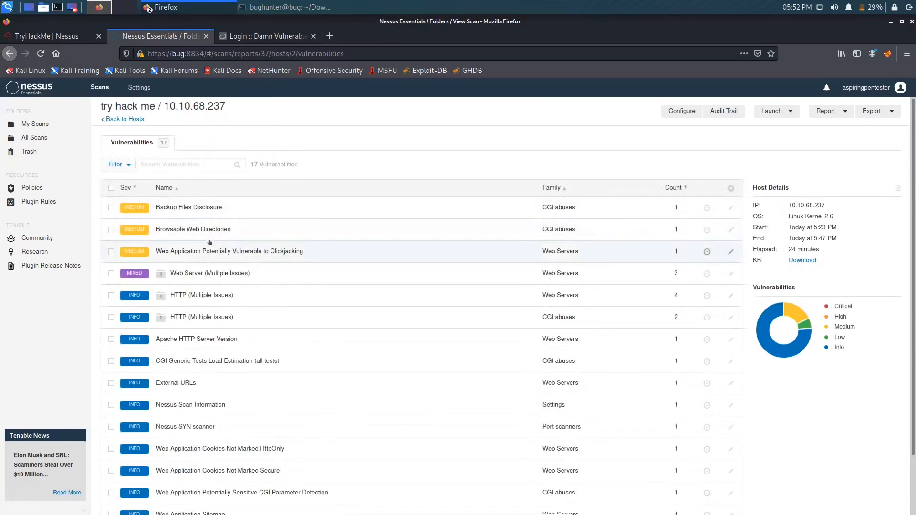
Examine the full output of the Web Application Cookies Not Marked HttpOnly finding, rechecking the TryHackMe cleartext credentials question
scroll(224, 244, "down", 2)
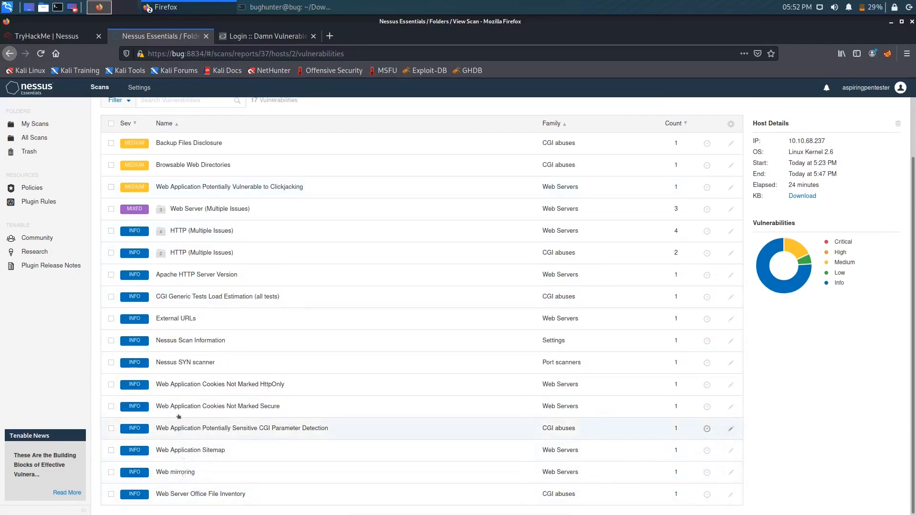
left_click(179, 384)
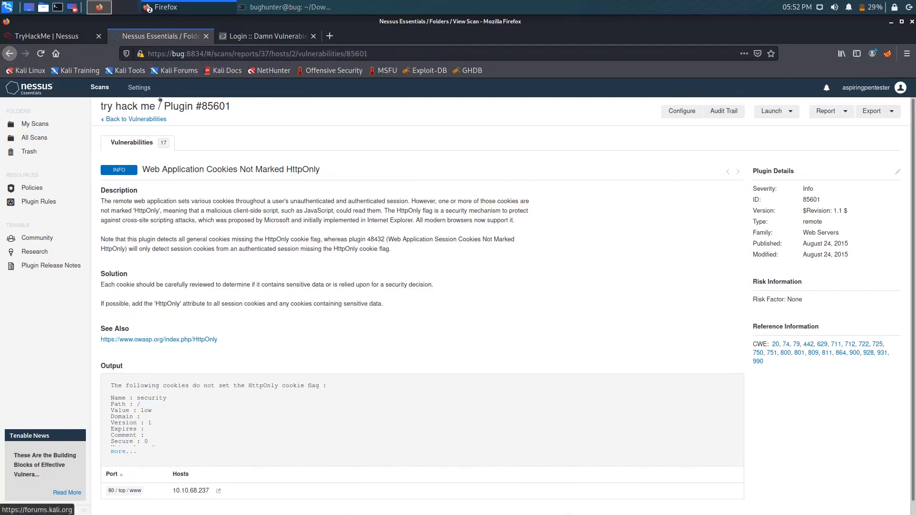
left_click(57, 32)
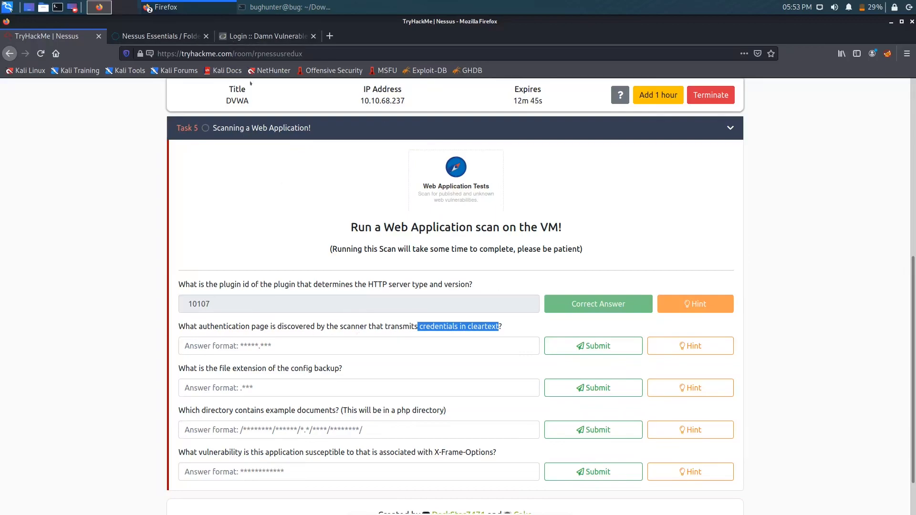
left_click(147, 37)
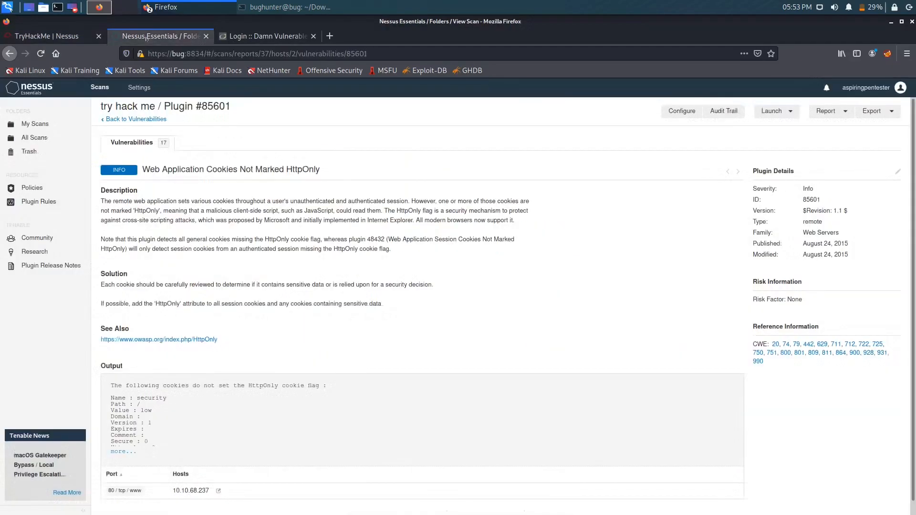
scroll(175, 234, "down", 1)
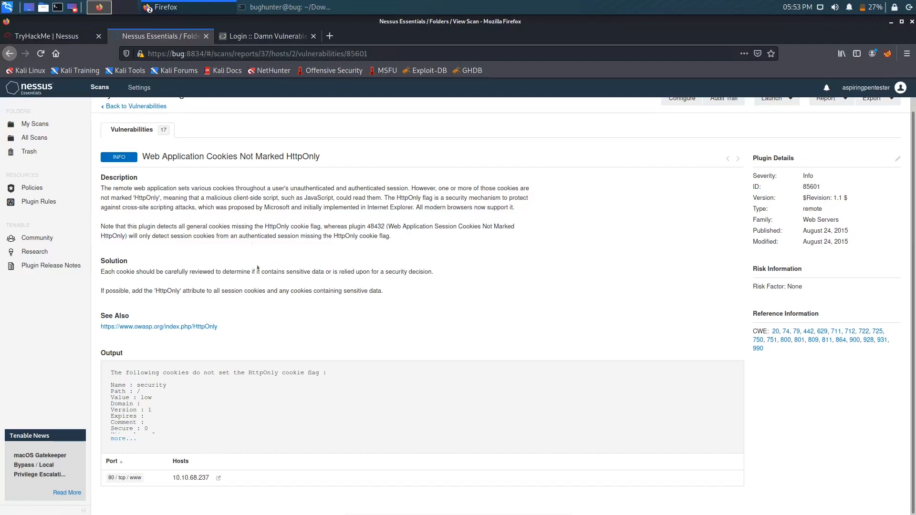
left_click(123, 439)
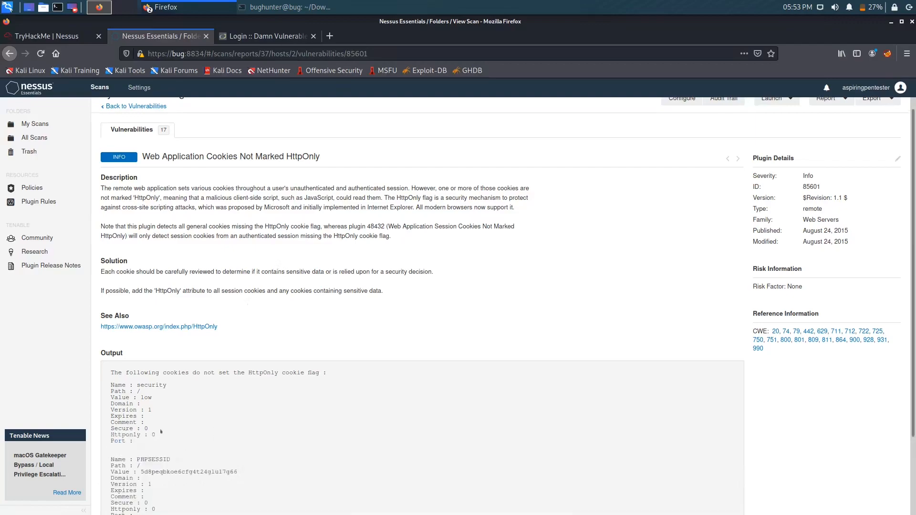
scroll(205, 414, "down", 3)
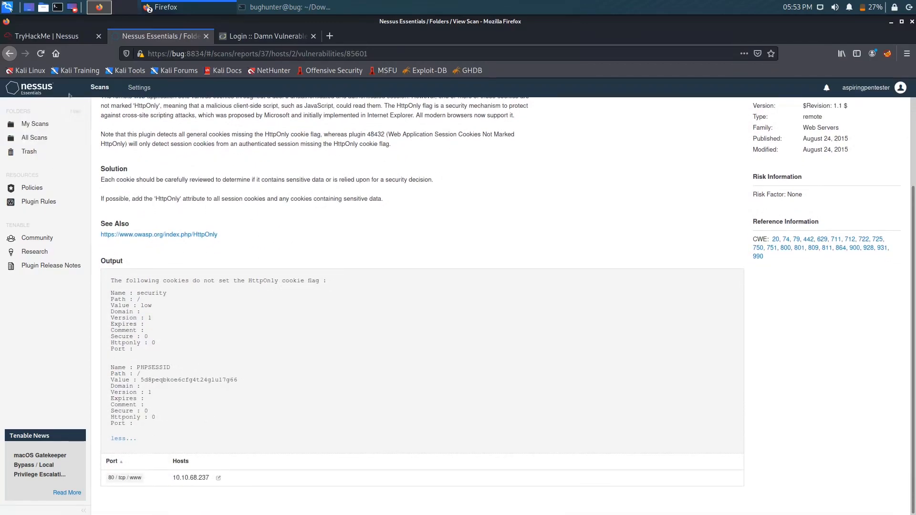
left_click(10, 53)
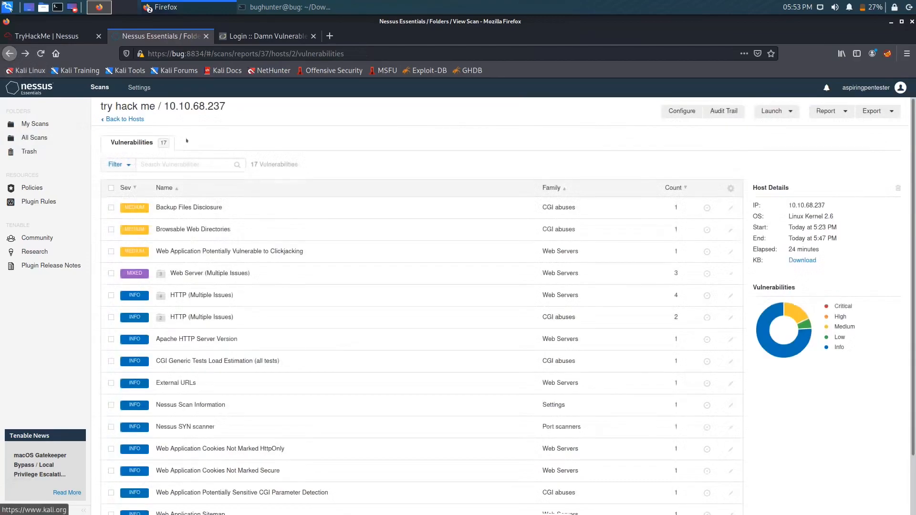
Reopen the HyperText Transfer Protocol (HTTP) Information finding, read its full output headers and return to the Web Servers HTTP group
scroll(186, 248, "down", 1)
left_click(186, 256)
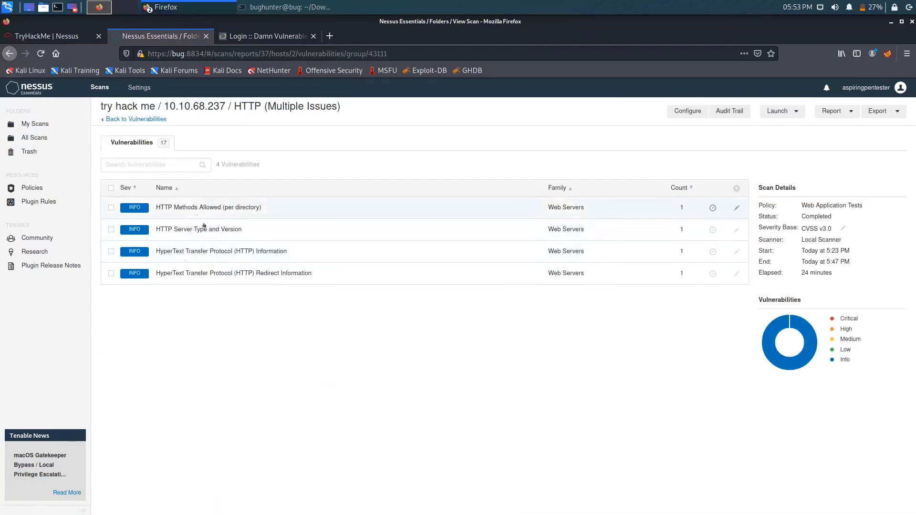
left_click(213, 252)
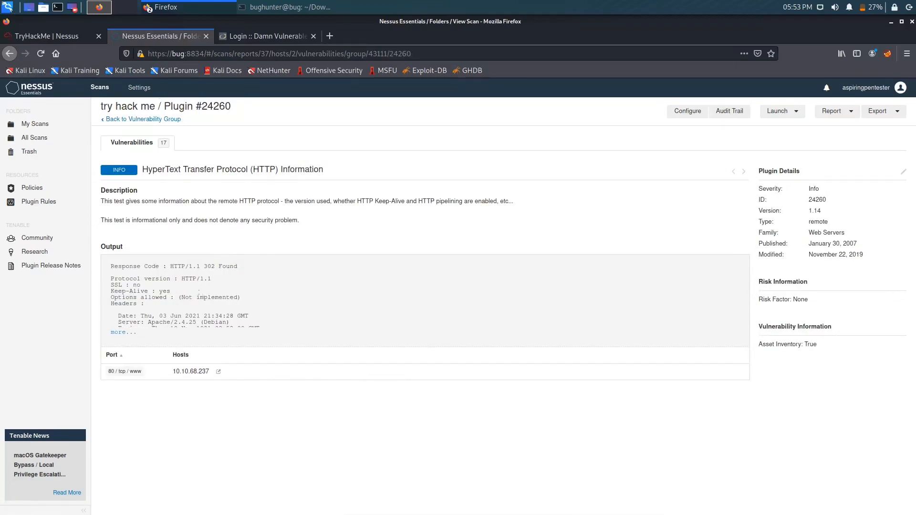
left_click(123, 332)
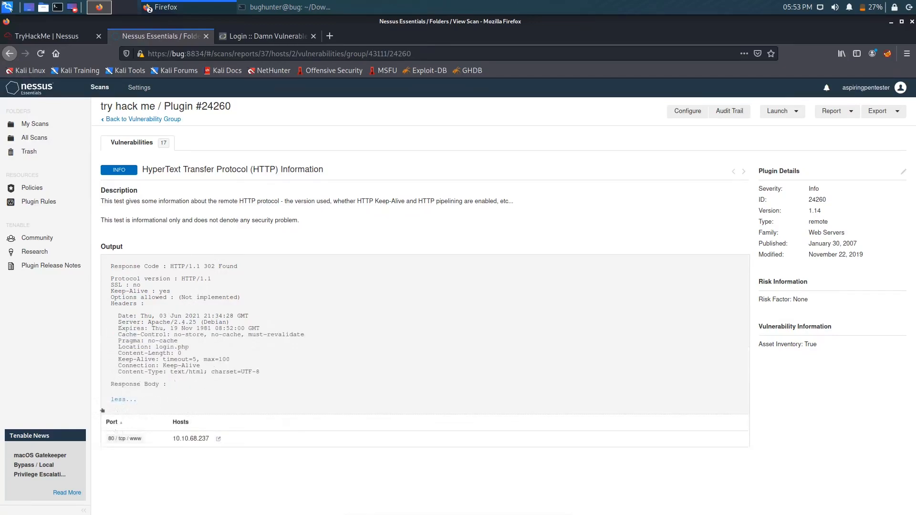
left_click(143, 119)
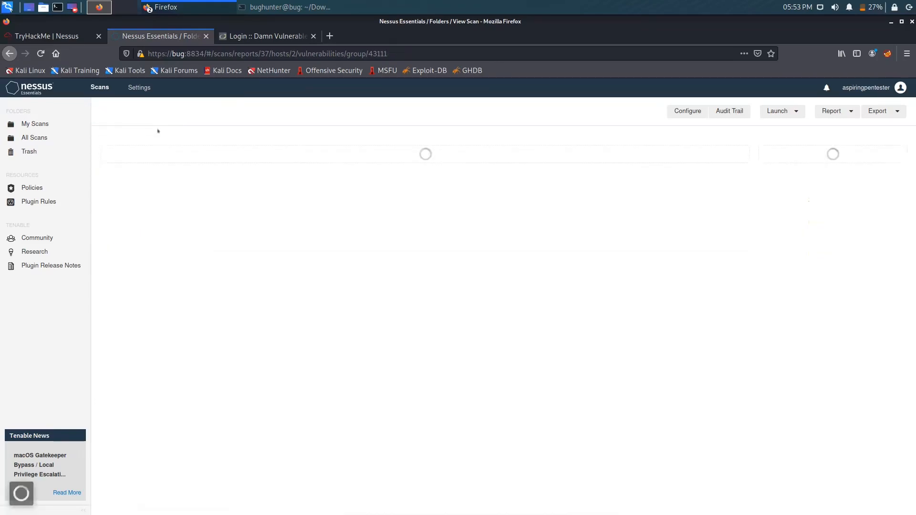
Search the Web Servers HTTP (Multiple Issues) group for "cleartex" and clear the search
type("clear")
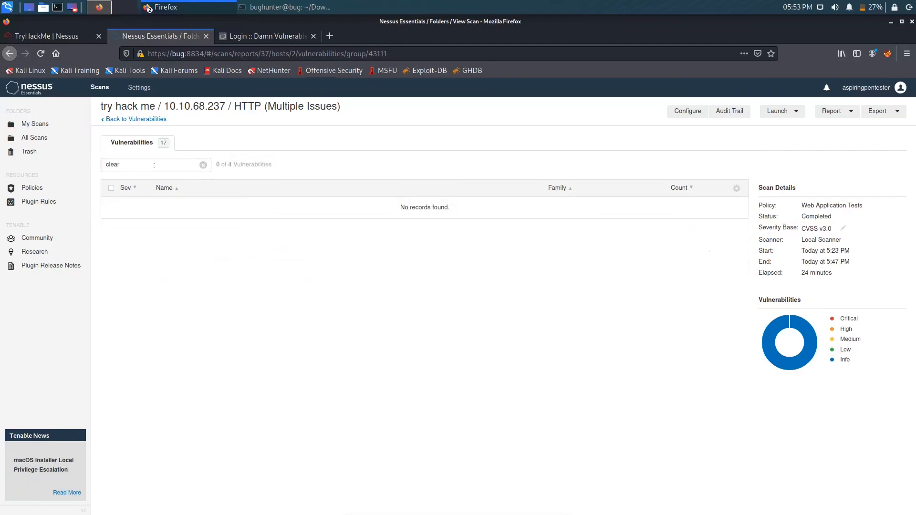
type("tex")
key("BackSpace")
key("BackSpace")
key("BackSpace")
key("BackSpace")
key("BackSpace")
key("BackSpace")
key("BackSpace")
key("BackSpace")
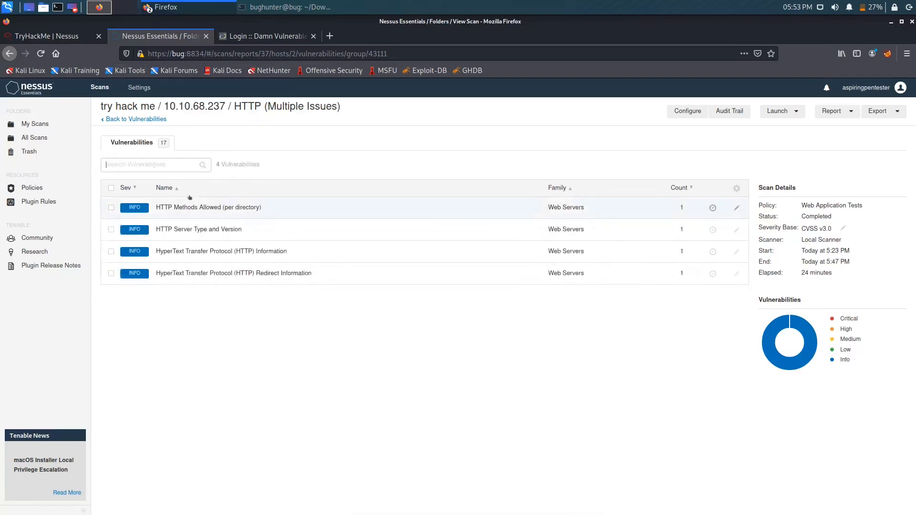
Examine the HyperText Transfer Protocol (HTTP) Redirect Information finding's redirect and final pages, and return to the host's full vulnerability list
left_click(224, 274)
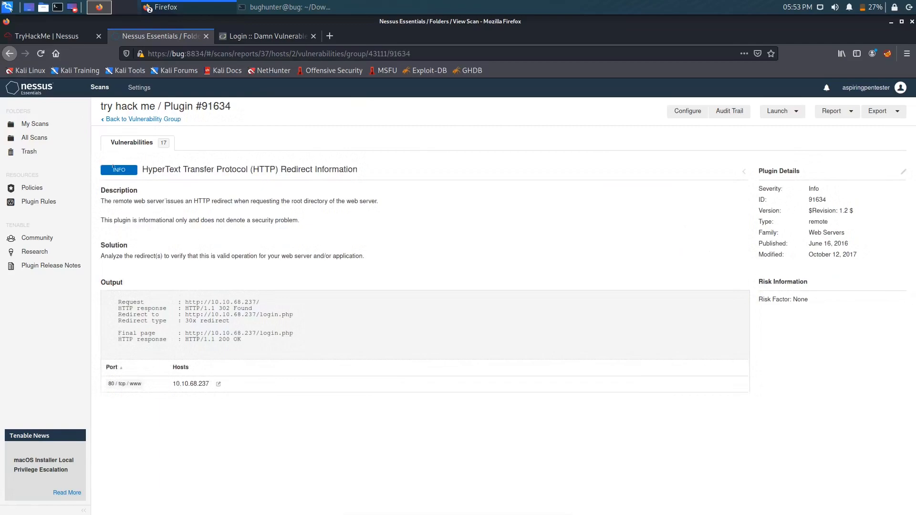
left_click(114, 119)
left_click(115, 117)
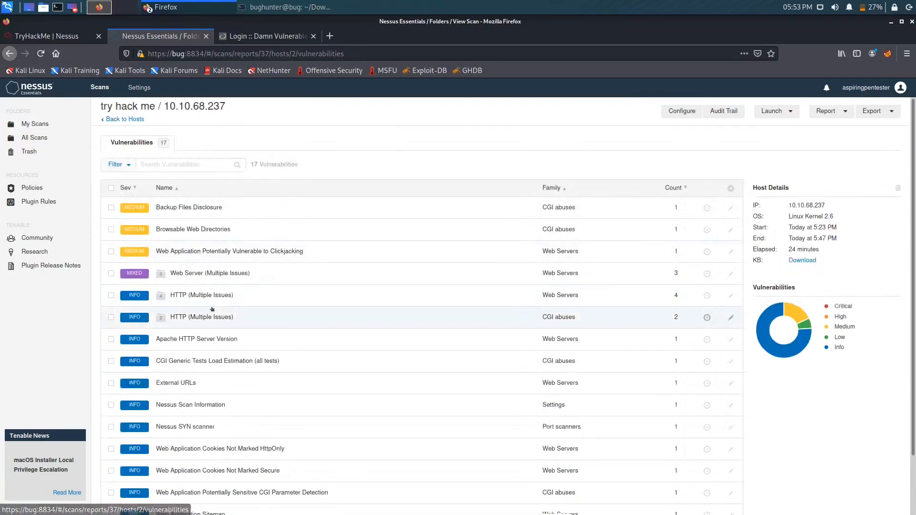
Examine the full output of the Web Application Cookies Not Marked Secure finding and return to the vulnerability list
scroll(212, 307, "down", 2)
scroll(213, 307, "down", 1)
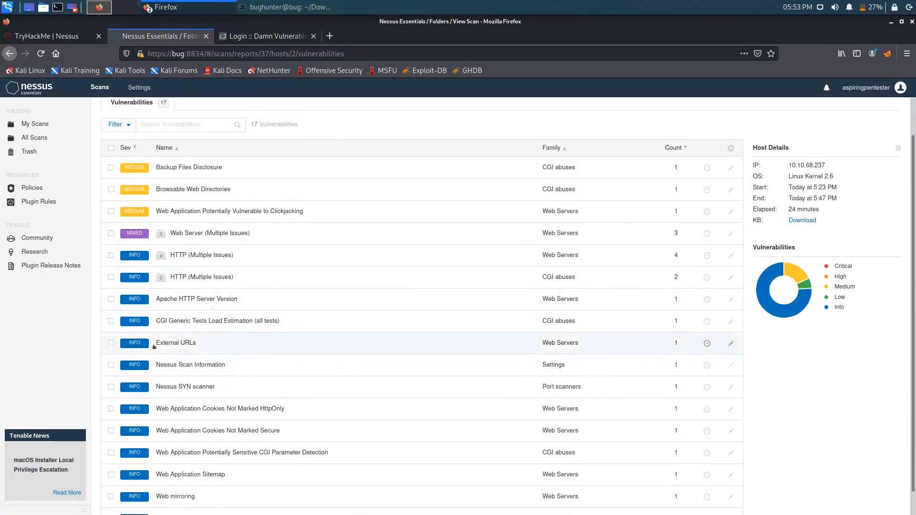
scroll(178, 327, "down", 1)
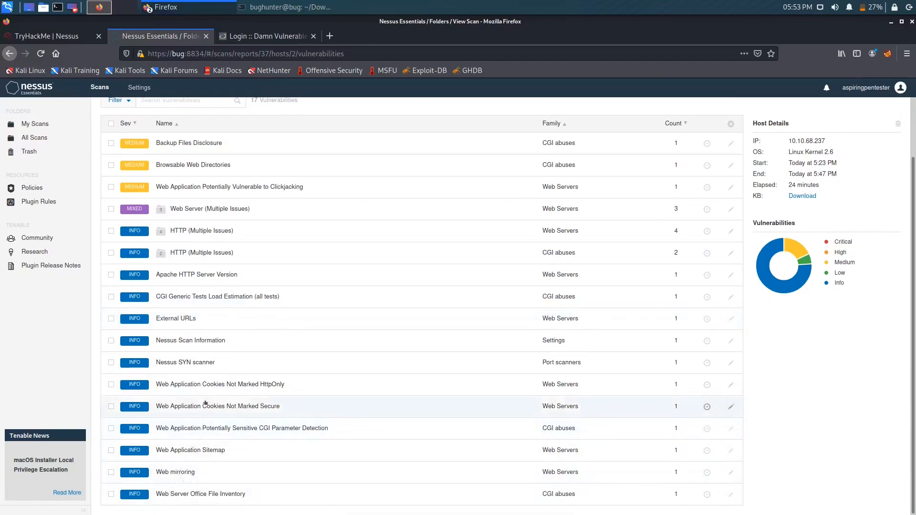
left_click(242, 406)
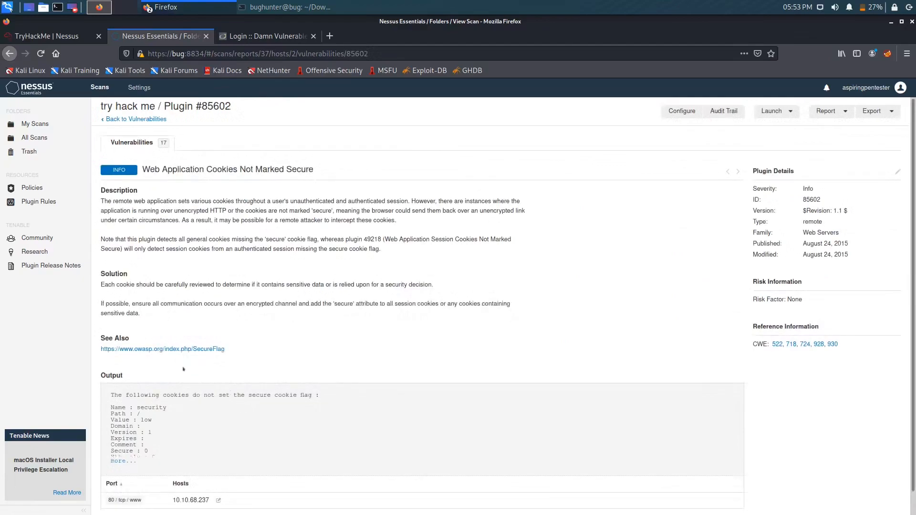
scroll(183, 368, "down", 1)
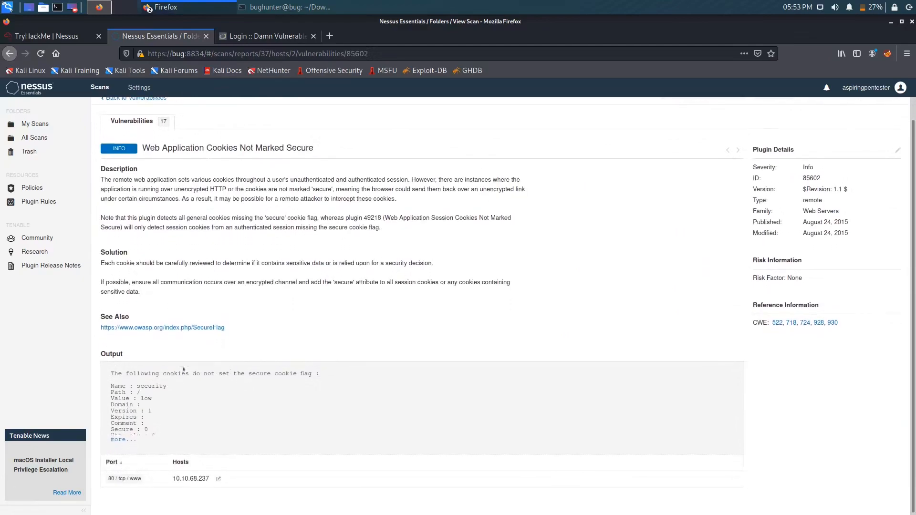
left_click(119, 438)
scroll(223, 422, "down", 3)
scroll(201, 286, "up", 5)
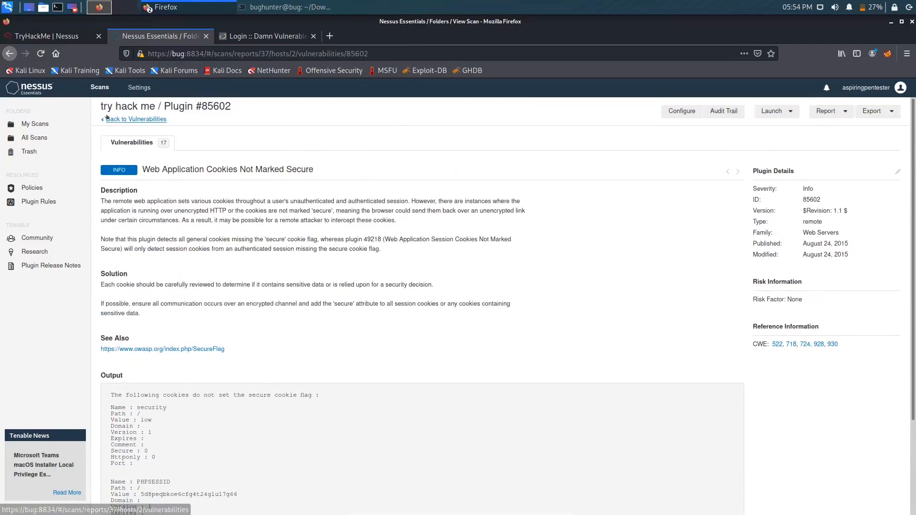
left_click(113, 119)
Open the Apache HTTP Server Version finding and read its output
scroll(244, 299, "down", 2)
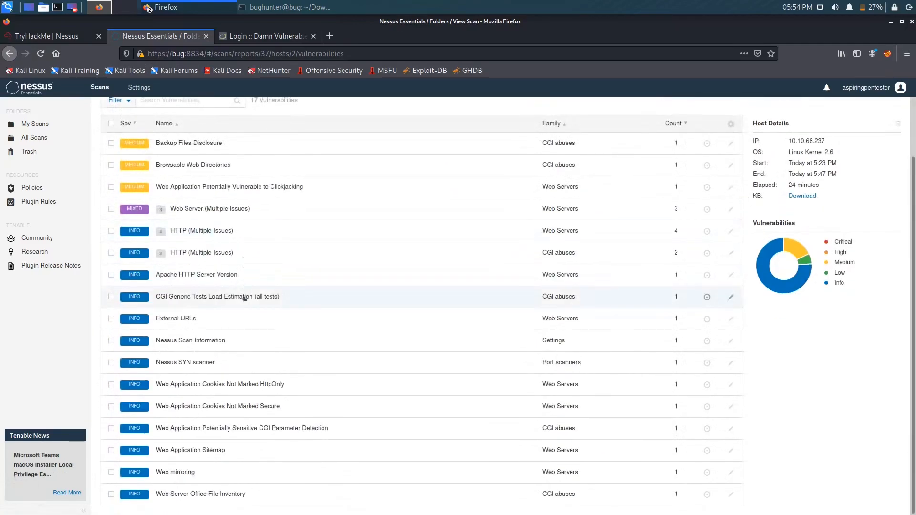
left_click(228, 276)
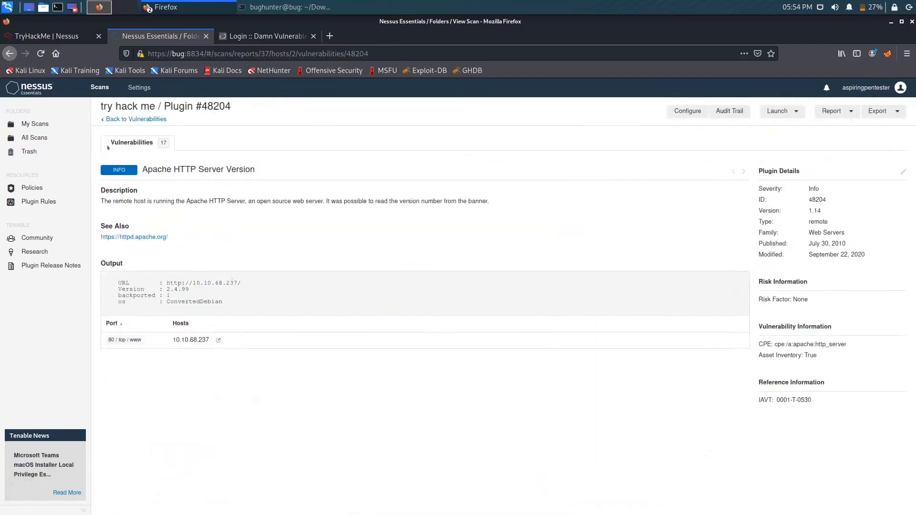
Examine the full output of HTTP Methods Allowed (per directory) in the Web Servers HTTP (Multiple Issues) group, and return to the host's vulnerability list
left_click(110, 120)
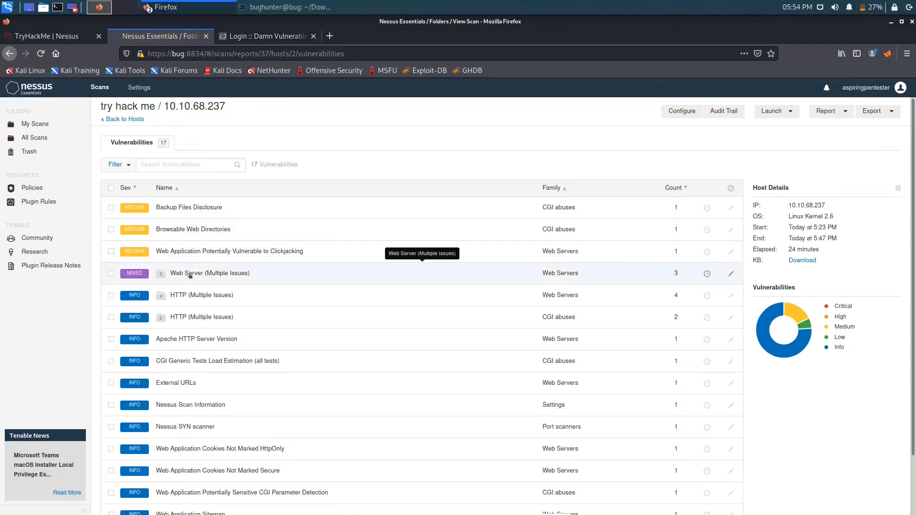
scroll(190, 276, "down", 2)
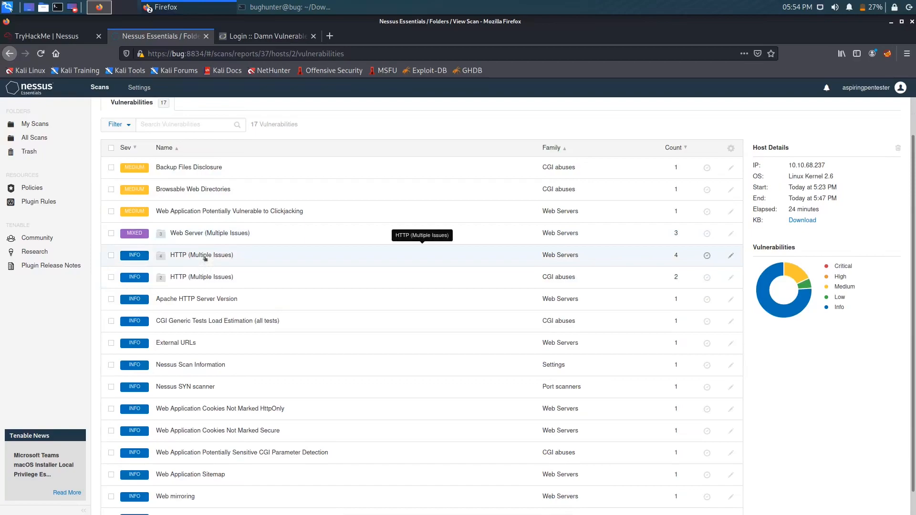
left_click(206, 259)
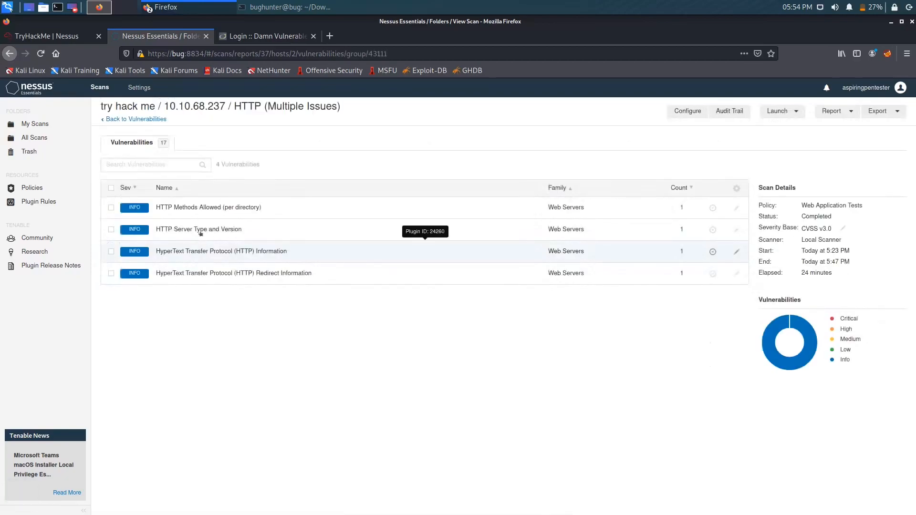
left_click(202, 210)
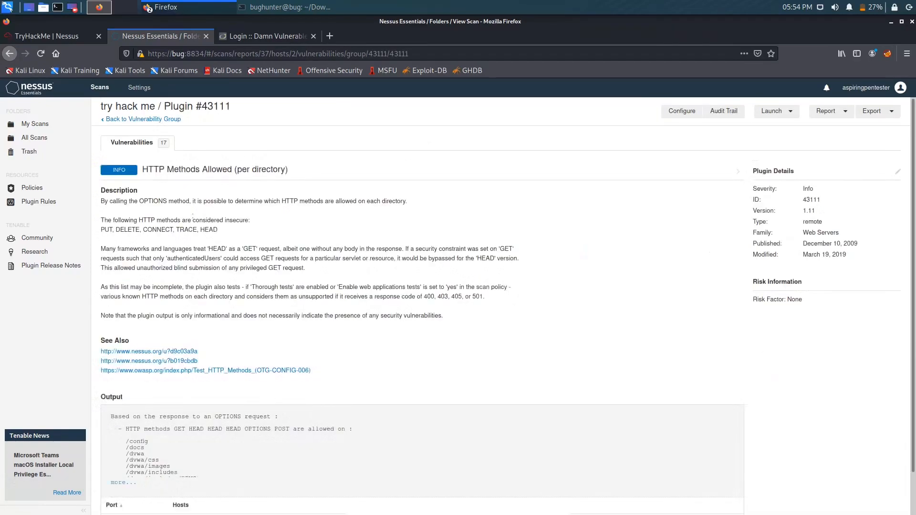
scroll(133, 444, "down", 2)
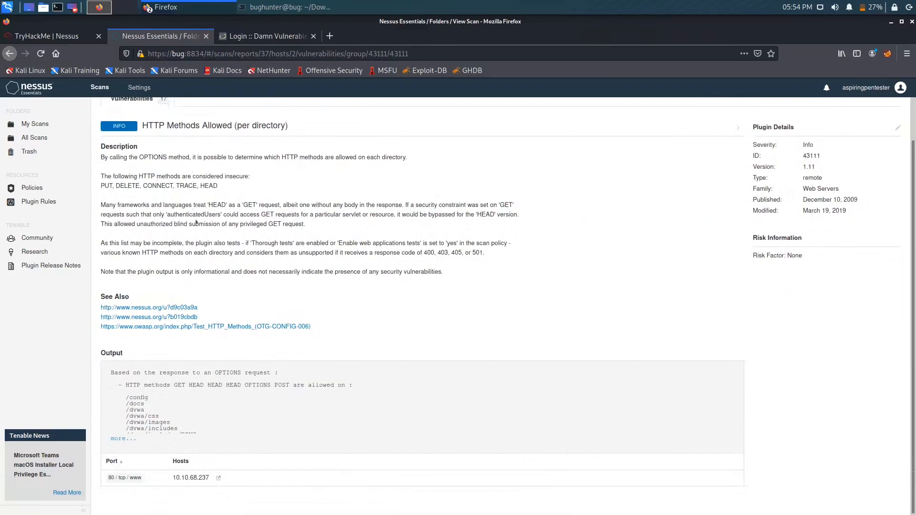
left_click(125, 439)
scroll(205, 424, "down", 5)
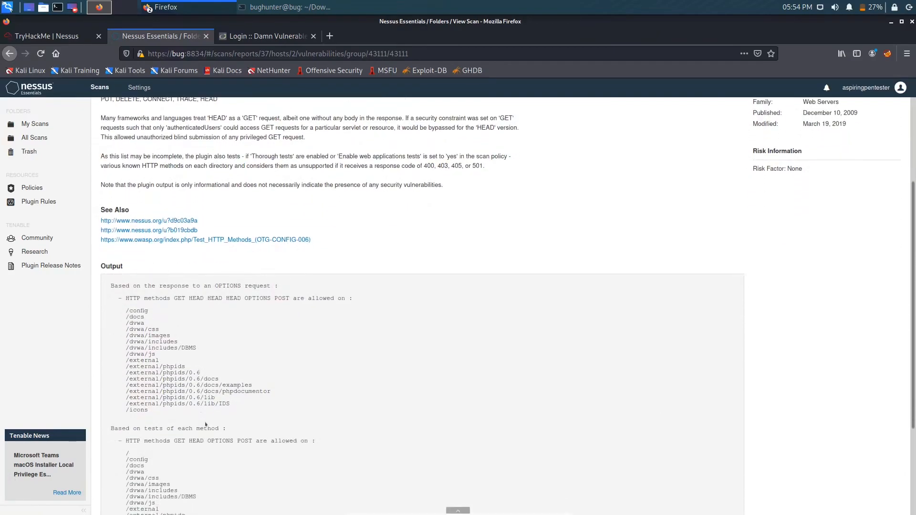
scroll(205, 424, "down", 4)
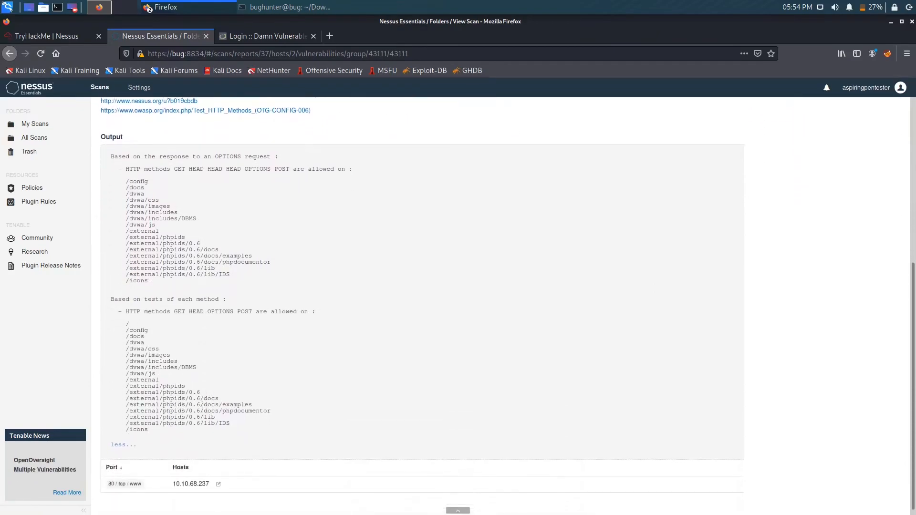
left_click(9, 53)
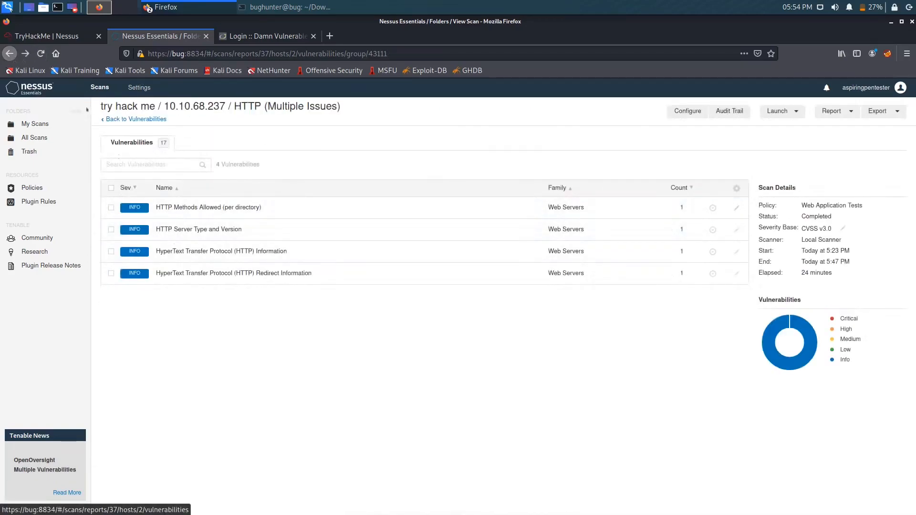
left_click(109, 120)
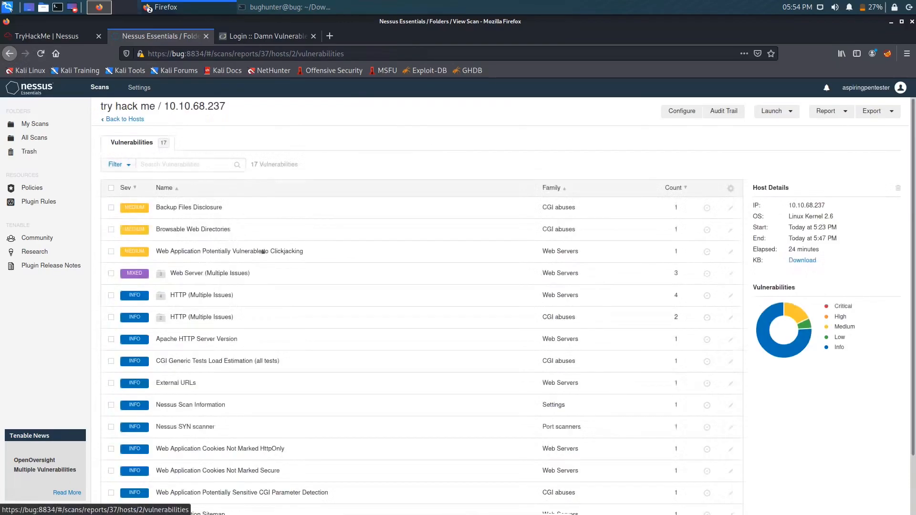
Open the Web Application Potentially Sensitive CGI Parameter Detection finding and copy /login.php from its output
scroll(239, 321, "down", 2)
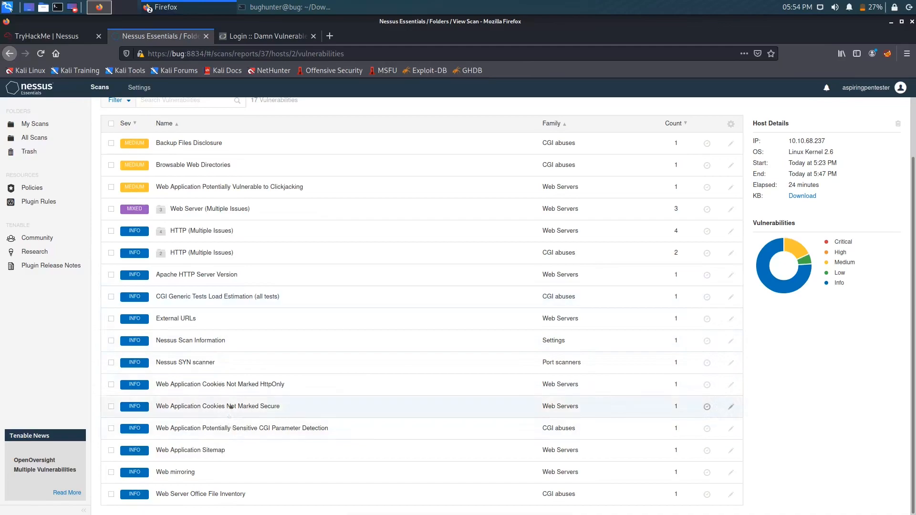
left_click(230, 430)
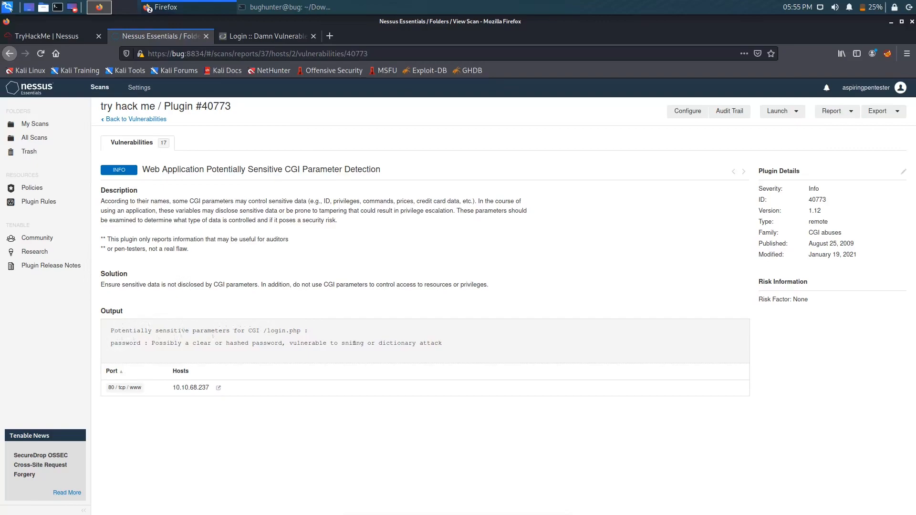
left_click_drag(261, 329, 301, 330)
key("ctrl+c")
right_click(282, 333)
left_click(301, 342)
Submit /login.php as the TryHackMe answer for the authentication page that transmits credentials in cleartext
left_click(64, 35)
scroll(254, 259, "down", 2)
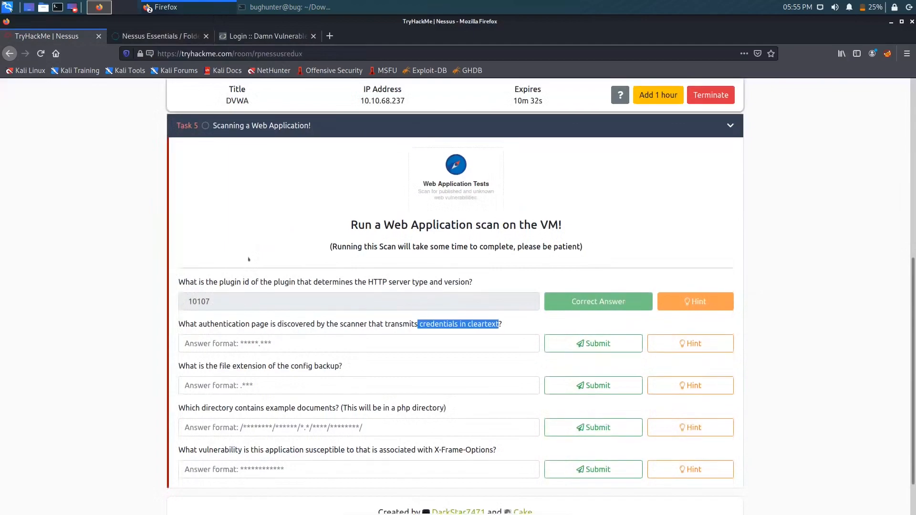
left_click(289, 293)
right_click(289, 296)
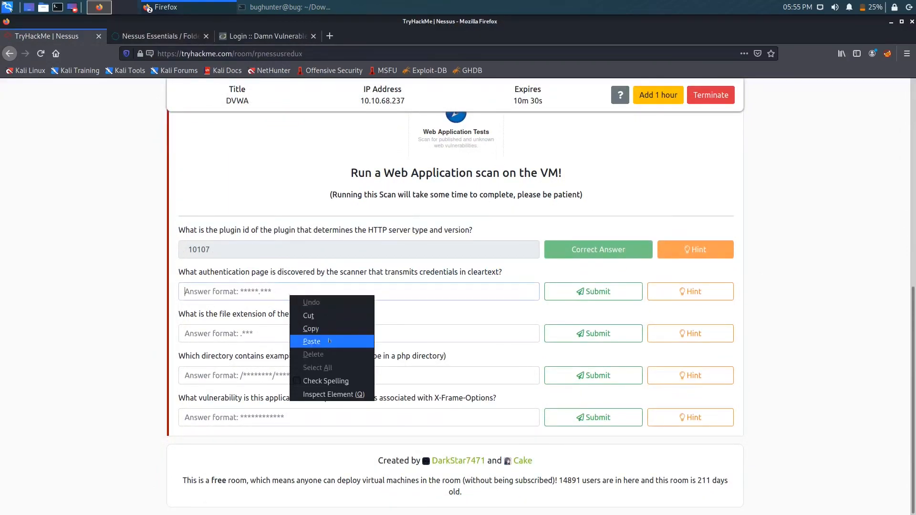
left_click(311, 341)
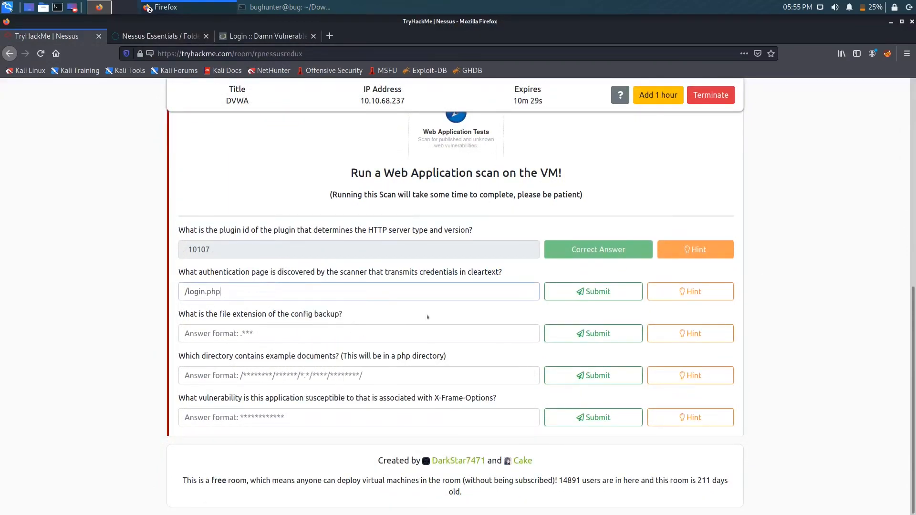
left_click(608, 292)
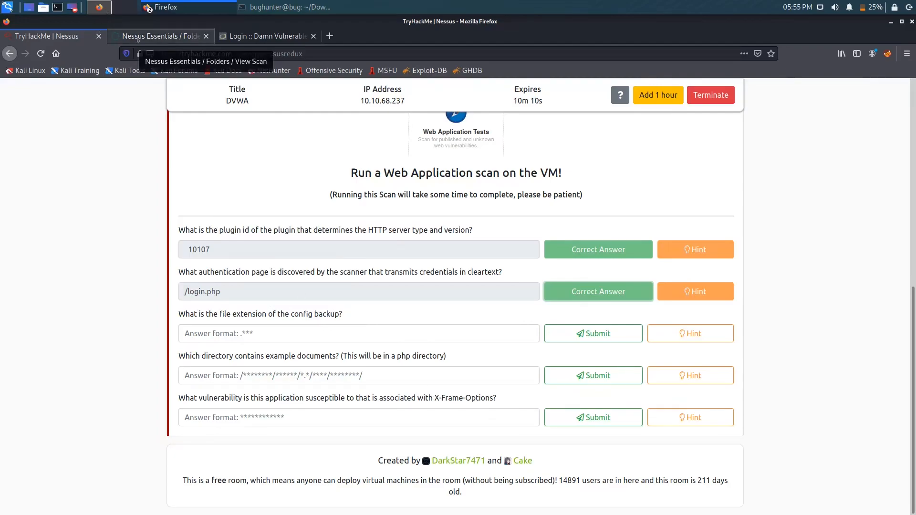
Search the host's Nessus vulnerabilities for "back up", open Backup Files Disclosure and select the backup file's "bak" extension in the output
left_click(138, 39)
left_click(143, 119)
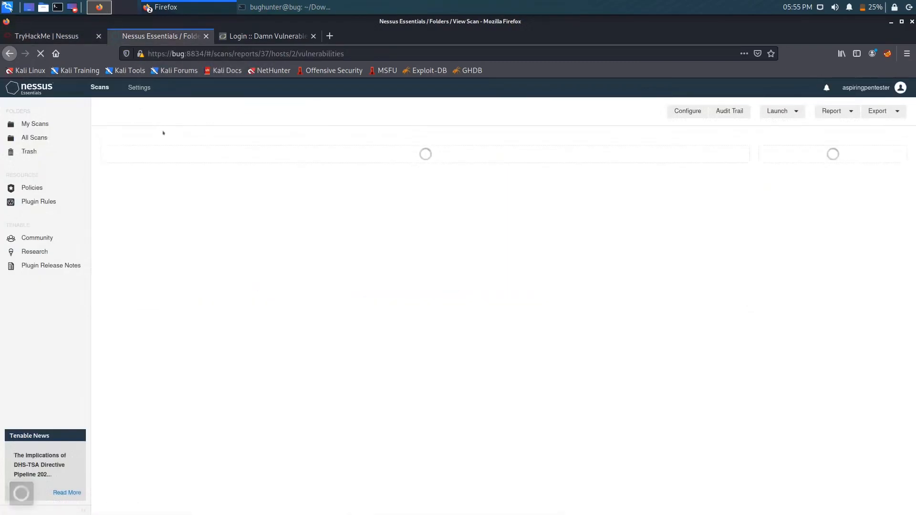
left_click(184, 165)
type("back up")
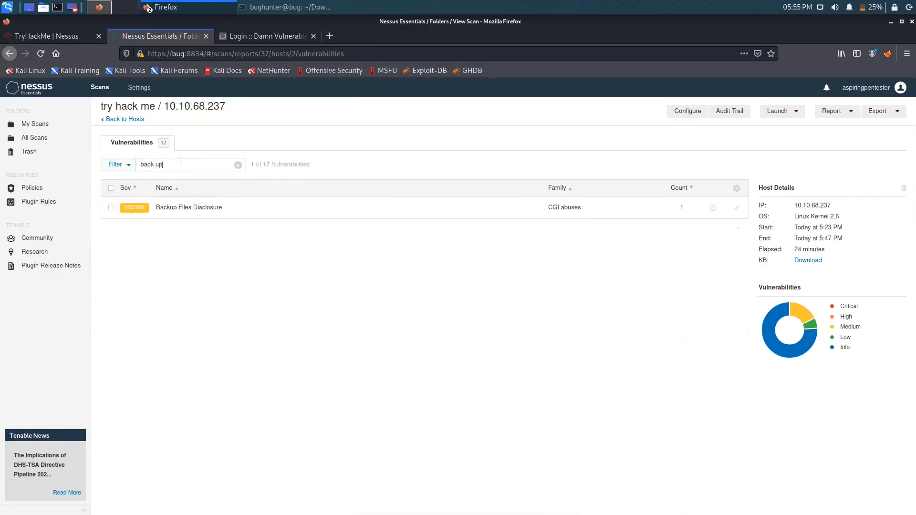
left_click(185, 209)
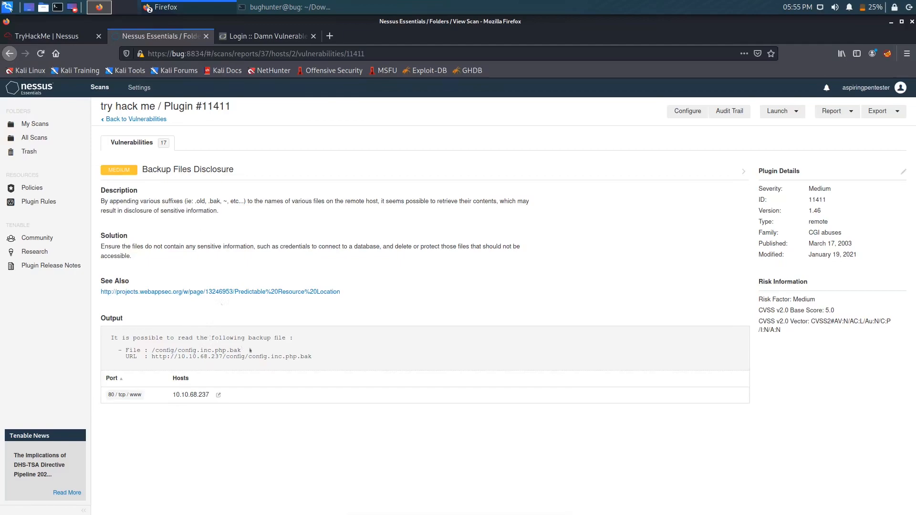
left_click_drag(242, 350, 230, 351)
right_click(237, 352)
left_click(251, 356)
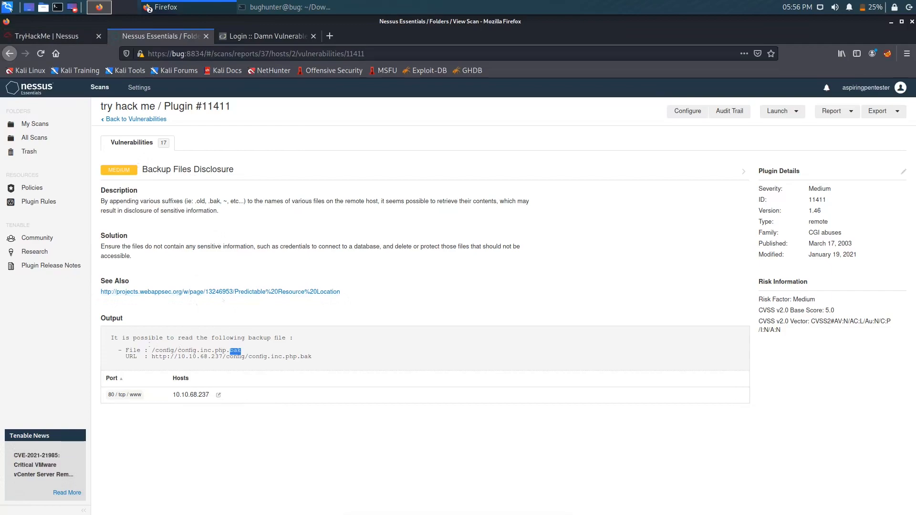
Try to open the backup path /config/config.inc.php.bak from the finding's output in the DVWA browser tab
left_click_drag(111, 351, 228, 349)
left_click(168, 351)
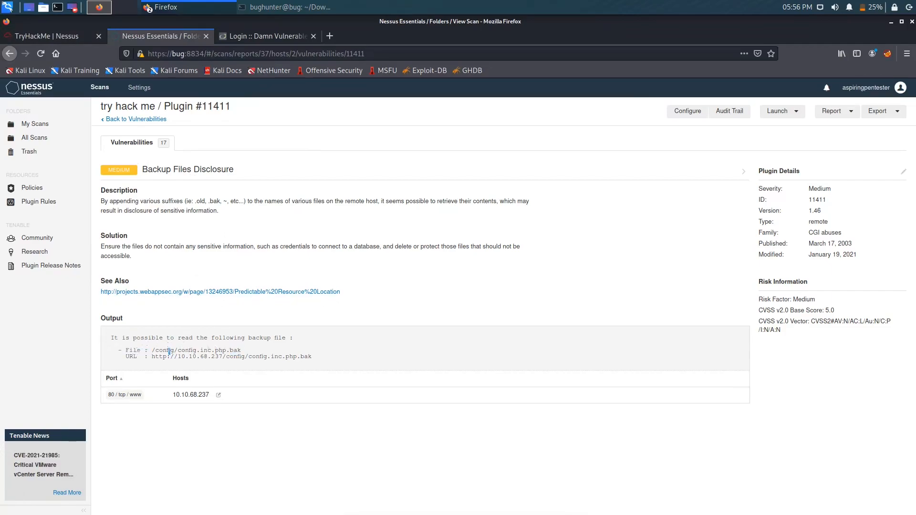
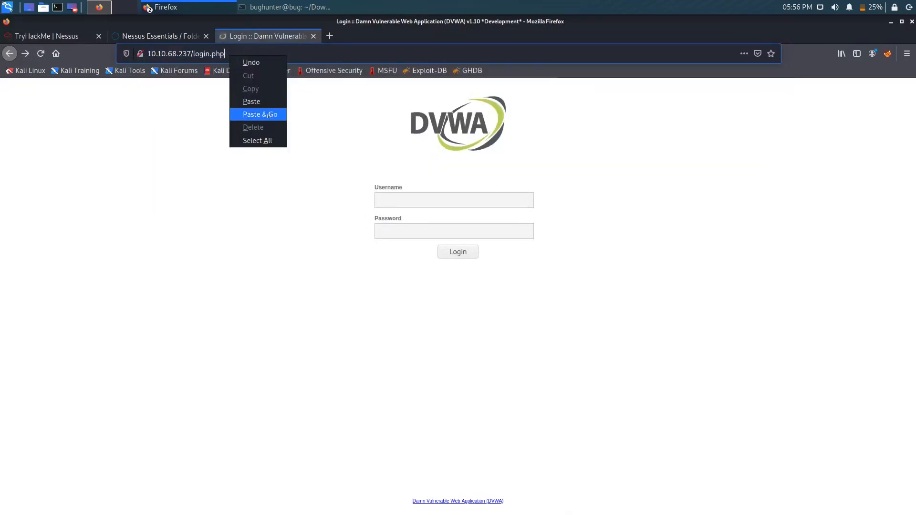
left_click(260, 115)
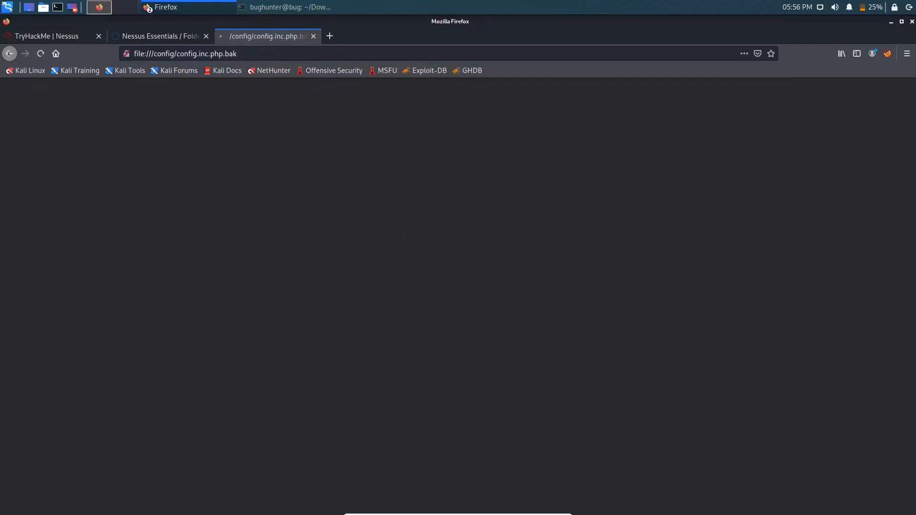
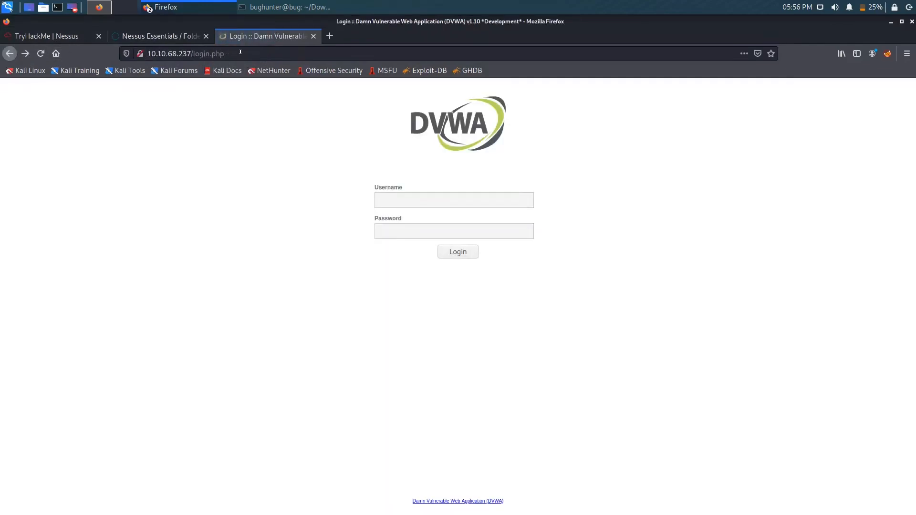
Request 10.10.68.237/config/config.inc.php.bak in the DVWA tab and cancel the file download
left_click(183, 52)
left_click(240, 52)
key("BackSpace")
key("BackSpace")
key("BackSpace")
key("BackSpace")
key("BackSpace")
key("BackSpace")
key("BackSpace")
key("BackSpace")
key("BackSpace")
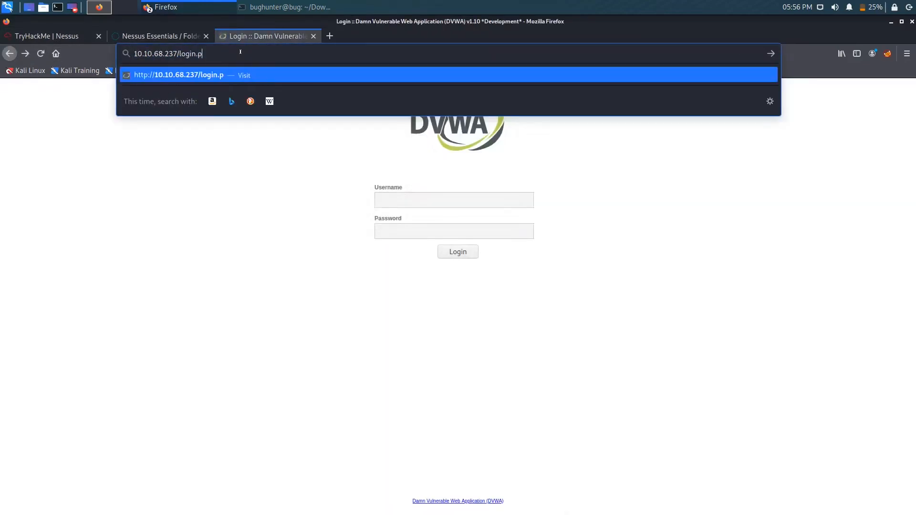
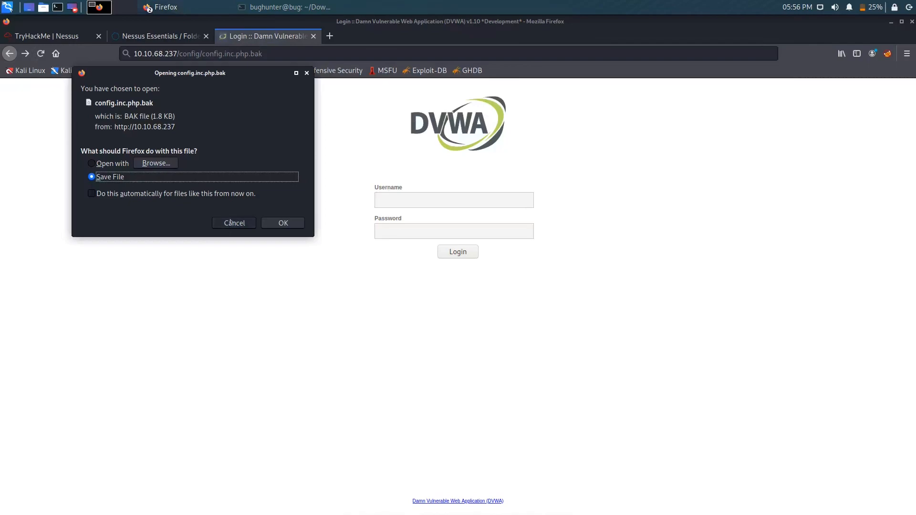
left_click(233, 223)
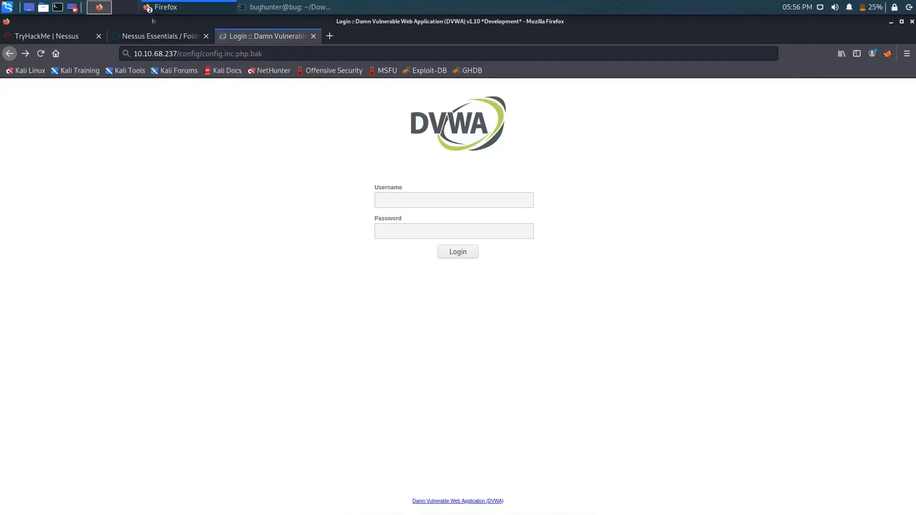
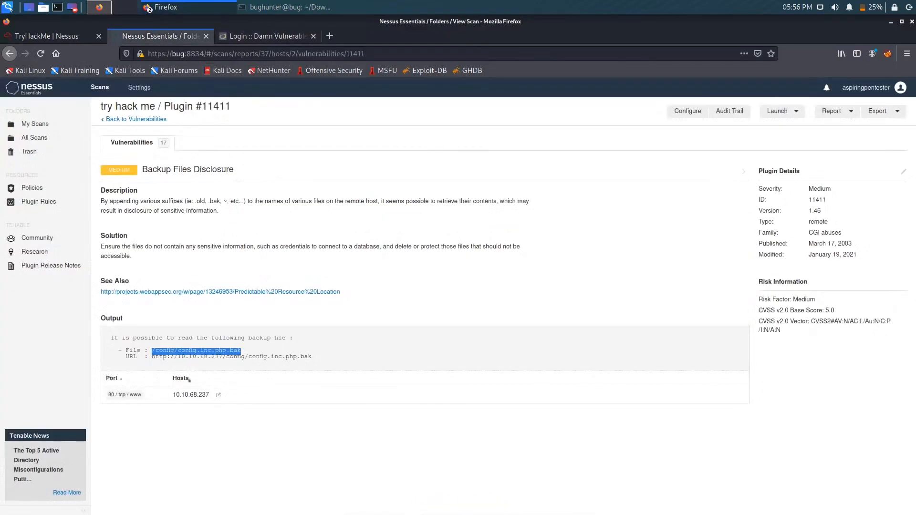
Submit .bak as the TryHackMe answer for the file extension of the config backup
left_click(48, 36)
left_click(277, 331)
type(".")
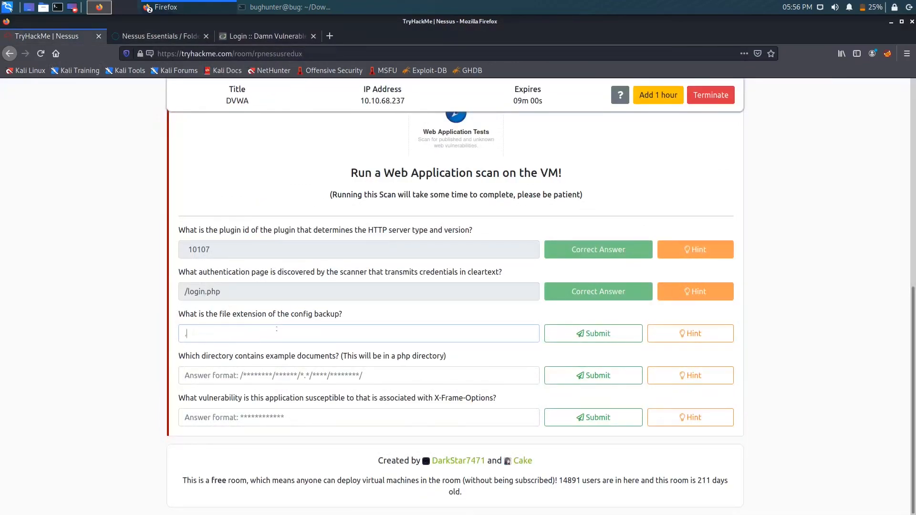
type("bak")
key("Return")
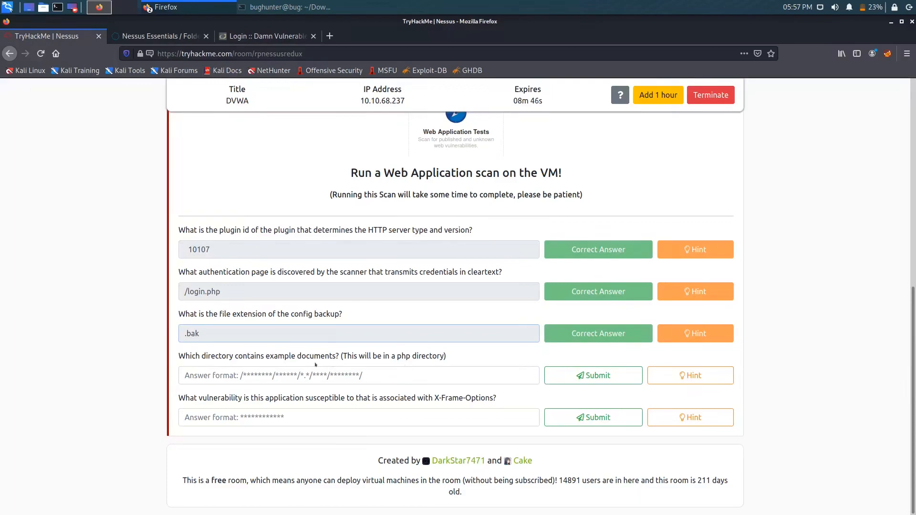
Copy "example documents" from the next TryHackMe question and search the host's Nessus vulnerability list for it
left_click_drag(266, 356, 336, 357)
right_click(326, 359)
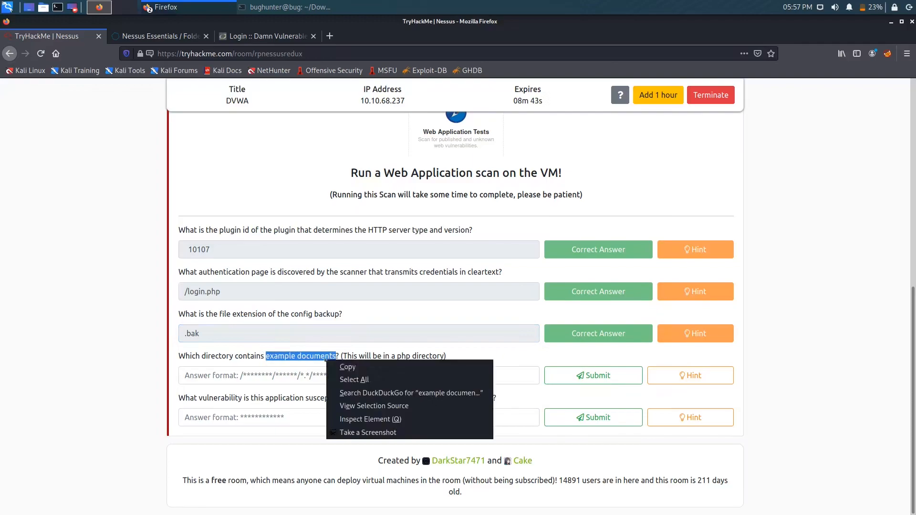
left_click(348, 367)
left_click(163, 36)
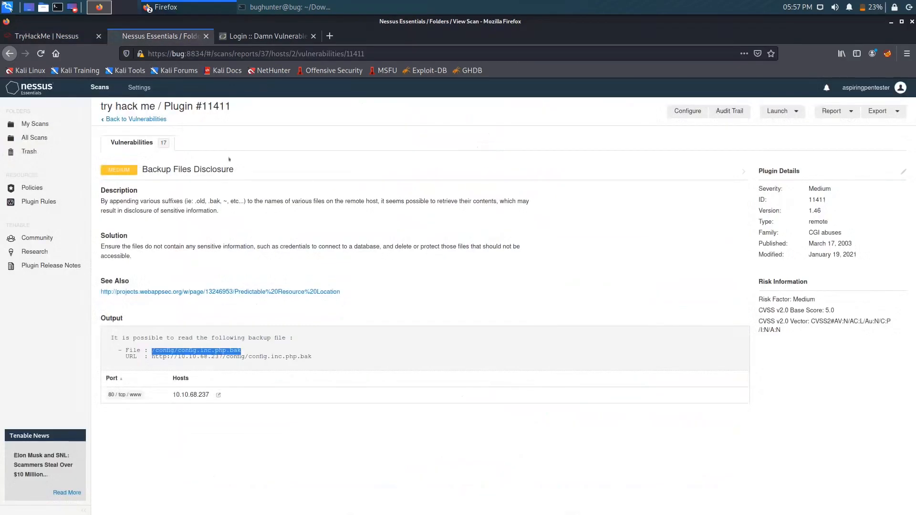
left_click(136, 119)
right_click(175, 167)
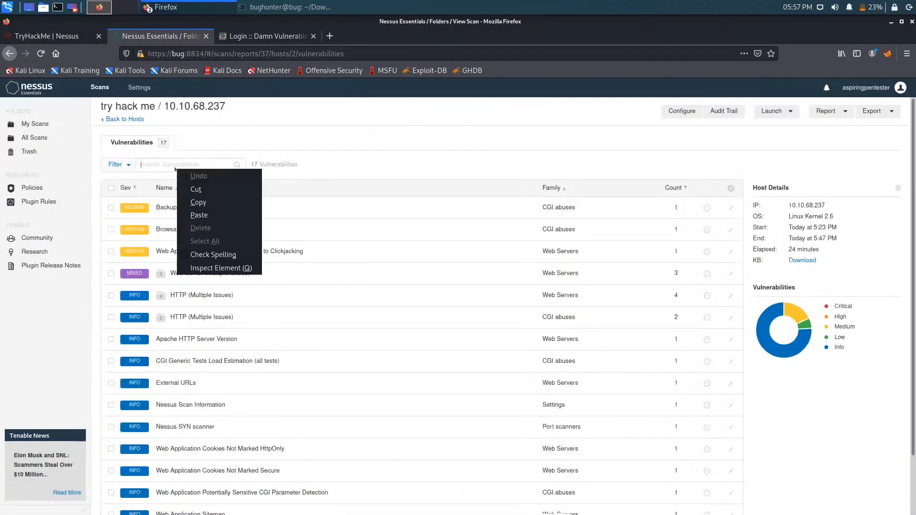
left_click(199, 215)
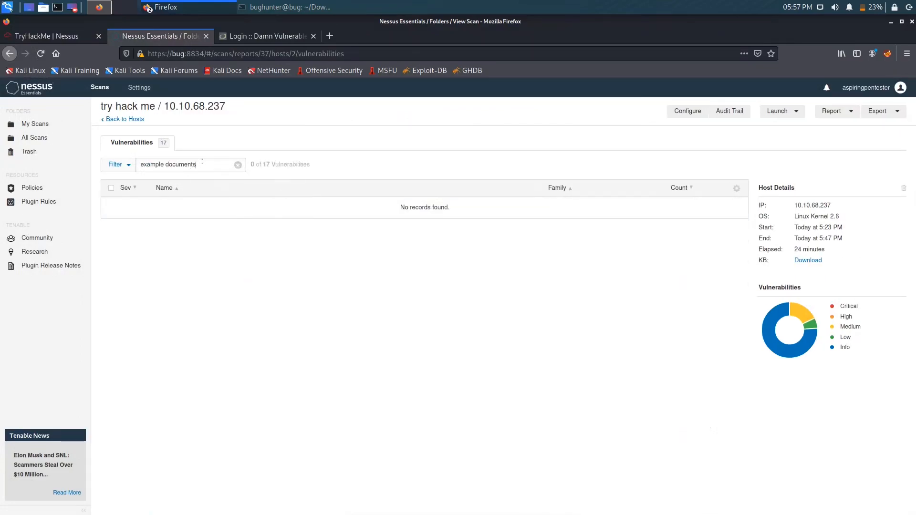
Replace the vulnerability search term with "documents"
key("BackSpace")
key("BackSpace")
key("BackSpace")
key("BackSpace")
key("BackSpace")
key("BackSpace")
key("BackSpace")
key("BackSpace")
key("BackSpace")
key("BackSpace")
key("BackSpace")
type("e")
key("BackSpace")
key("BackSpace")
key("BackSpace")
key("BackSpace")
key("BackSpace")
key("BackSpace")
key("BackSpace")
type("do")
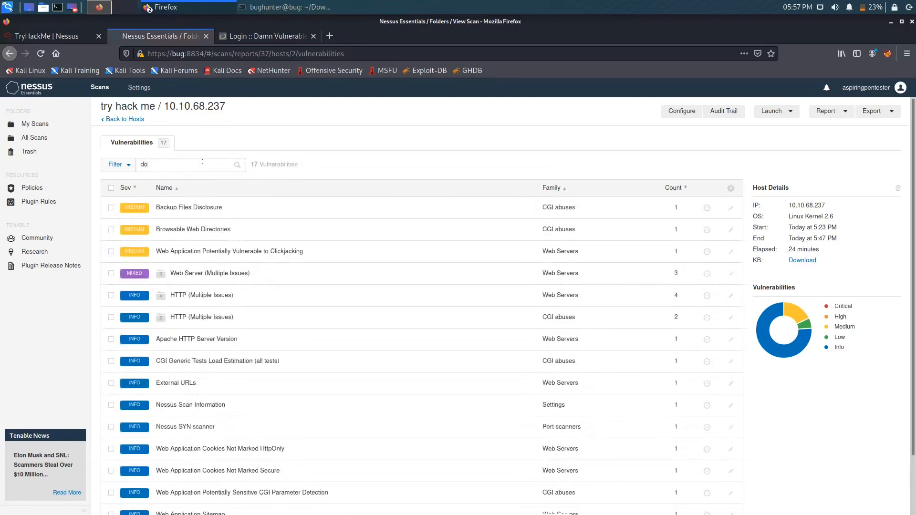
type("cuments")
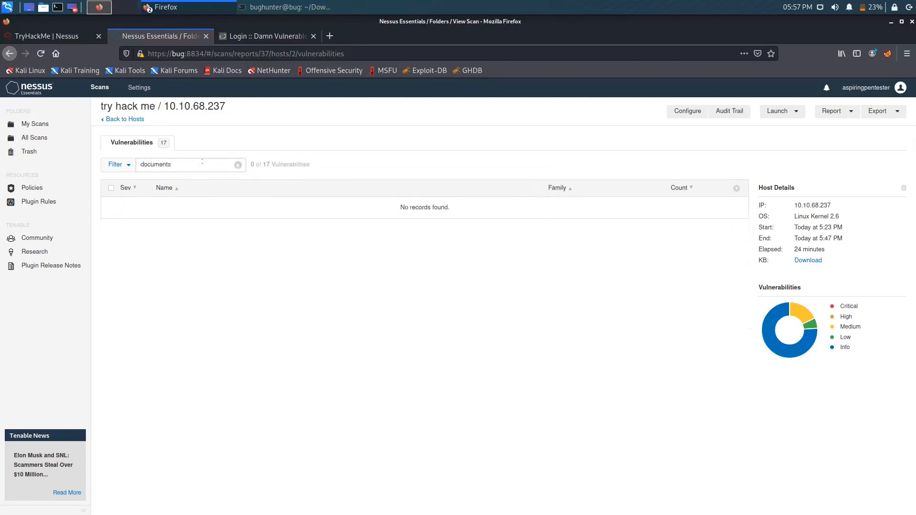
Clear the vulnerability search and open the Backup Files Disclosure finding to check its details
key("BackSpace")
key("BackSpace")
key("BackSpace")
key("BackSpace")
key("BackSpace")
key("BackSpace")
key("BackSpace")
key("BackSpace")
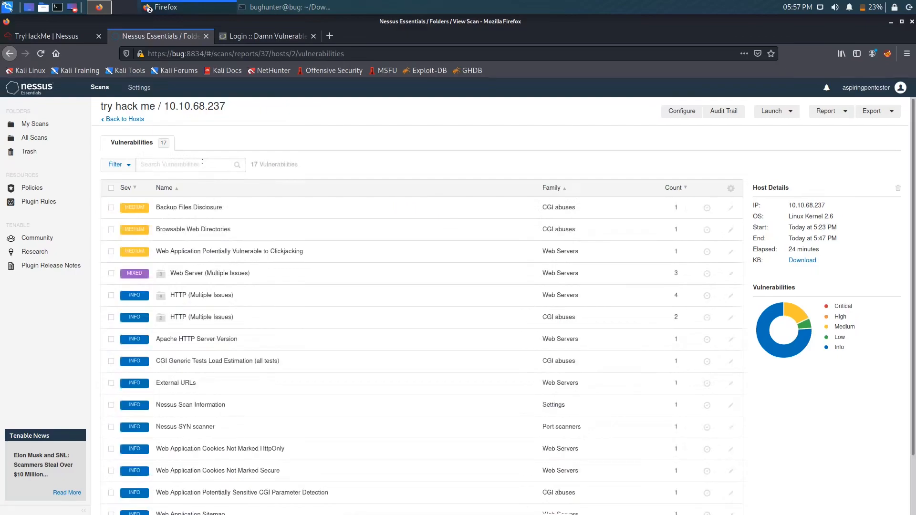
left_click(203, 206)
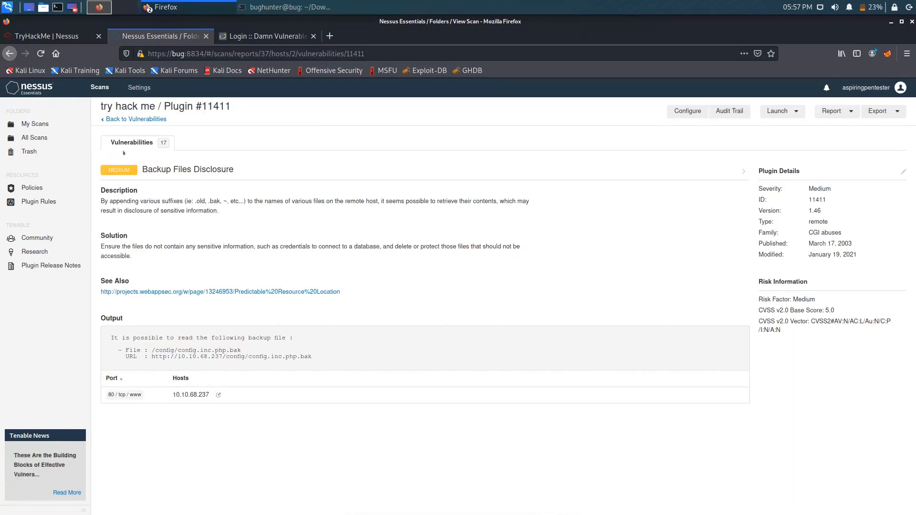
Open the Browsable Web Directories finding and copy the path /external/phpids/0.6/docs/examples/ from its output
left_click(117, 119)
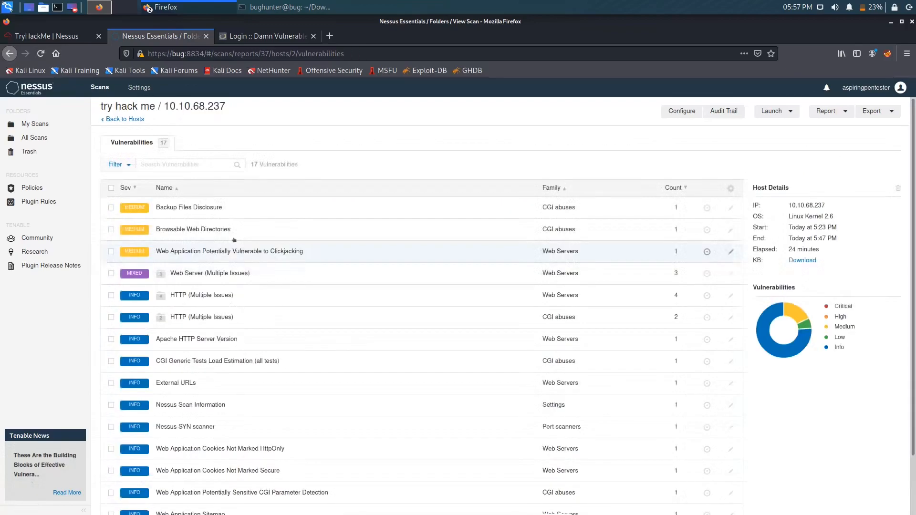
left_click(212, 228)
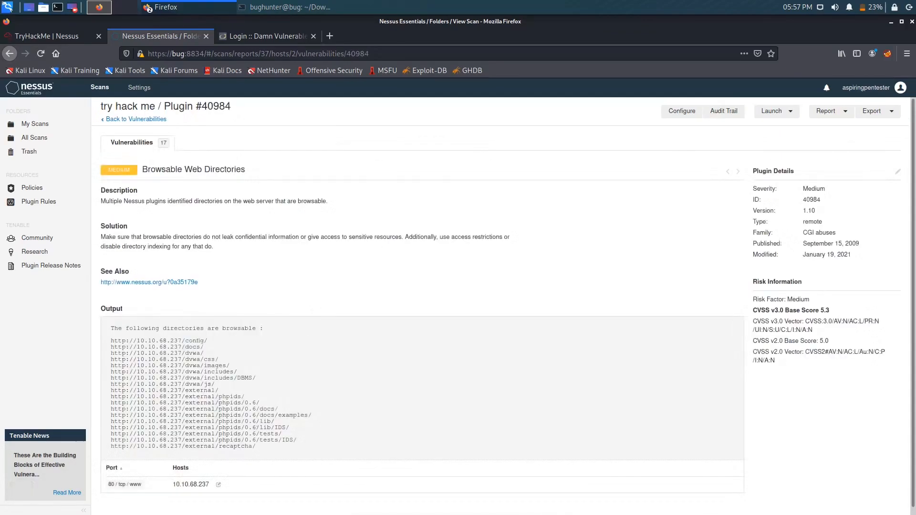
left_click_drag(311, 415, 182, 415)
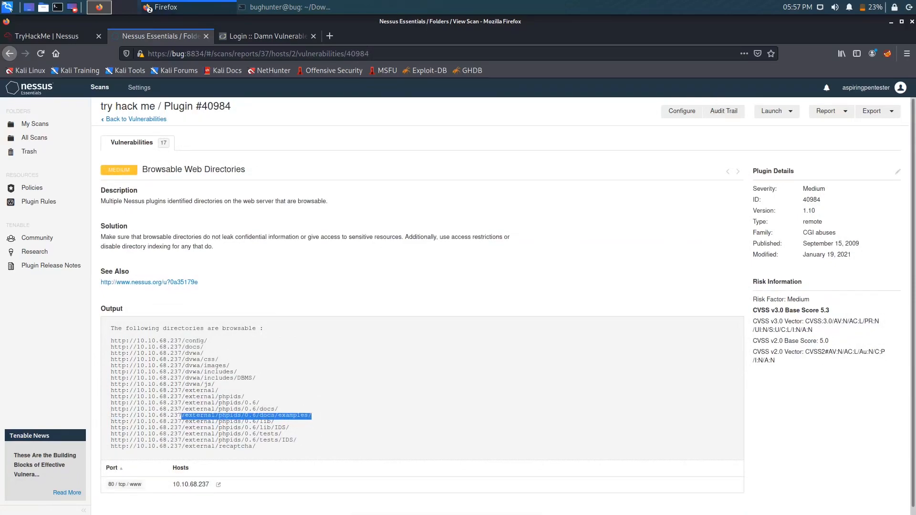
right_click(196, 416)
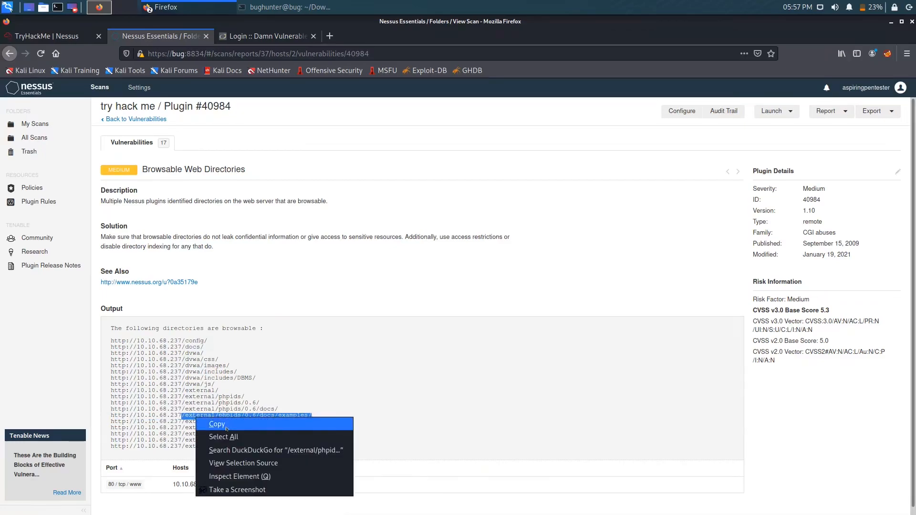
left_click(226, 428)
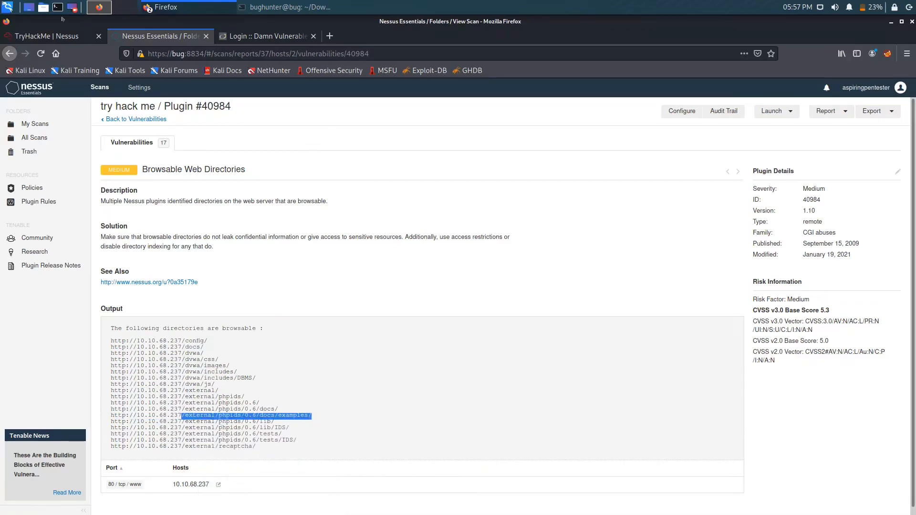
Submit /external/phpids/0.6/docs/examples/ as the TryHackMe answer for the directory containing example documents
left_click(24, 36)
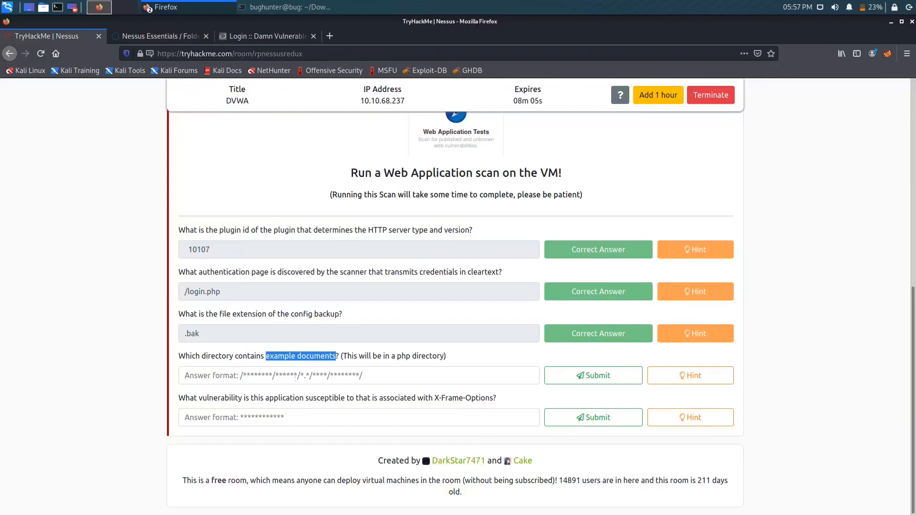
left_click(296, 375)
right_click(297, 375)
left_click(341, 425)
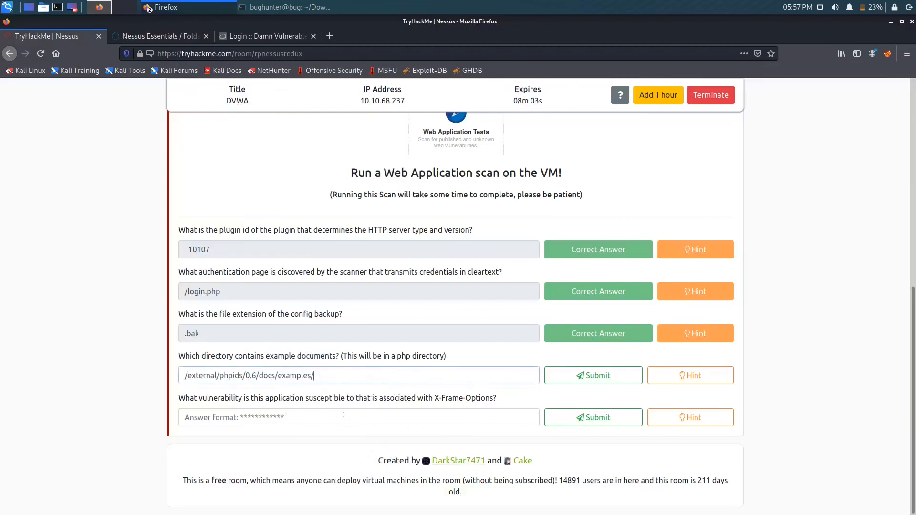
left_click(588, 382)
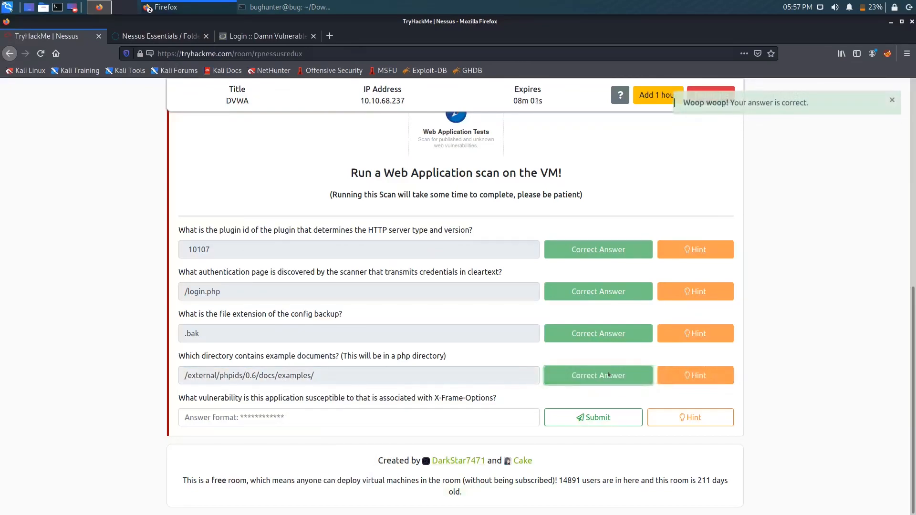
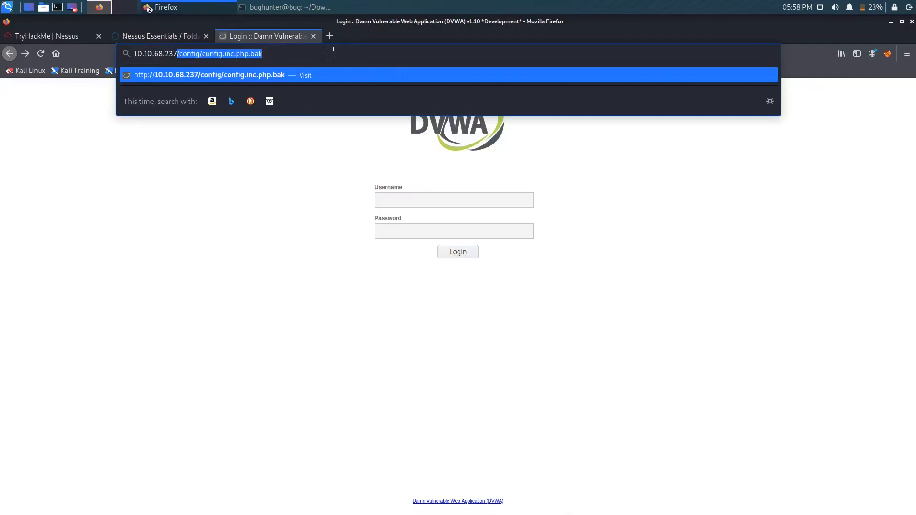
Load 10.10.68.237/external/phpids/0.6/docs/examples/ in the DVWA tab to check the directory, and return to Nessus
type("/external/phpids/0.6/docs/examples/")
key("Return")
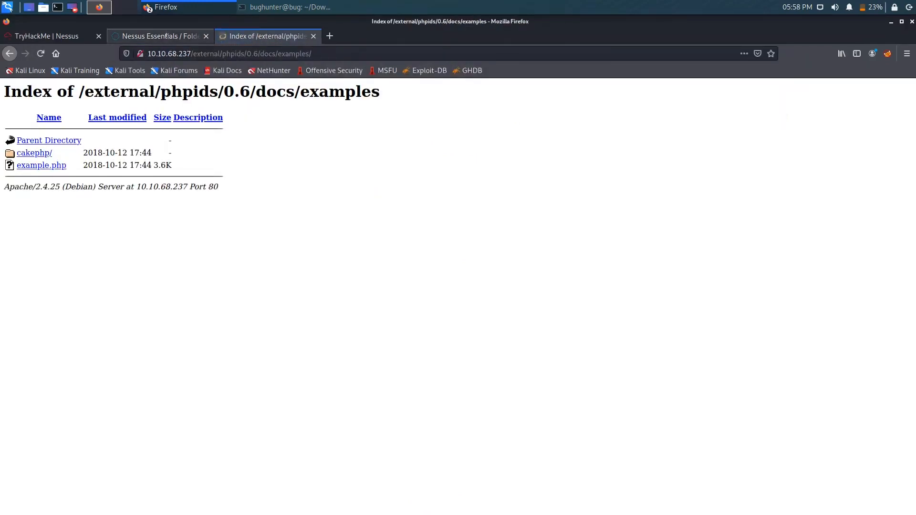
left_click(167, 35)
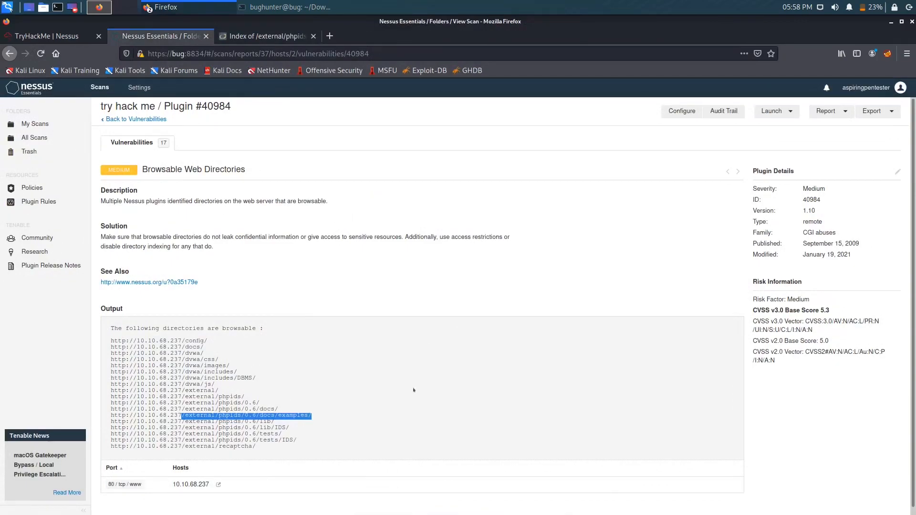
Read the X-Frame-Options question in TryHackMe and review the Nessus finding "Web Application Potentially Vulnerable to Clickjacking"
left_click(57, 36)
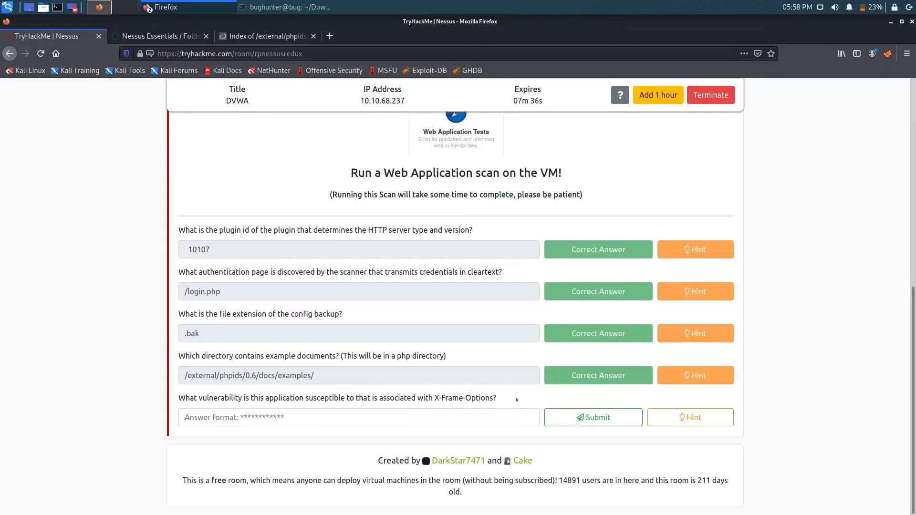
left_click(167, 35)
left_click(129, 119)
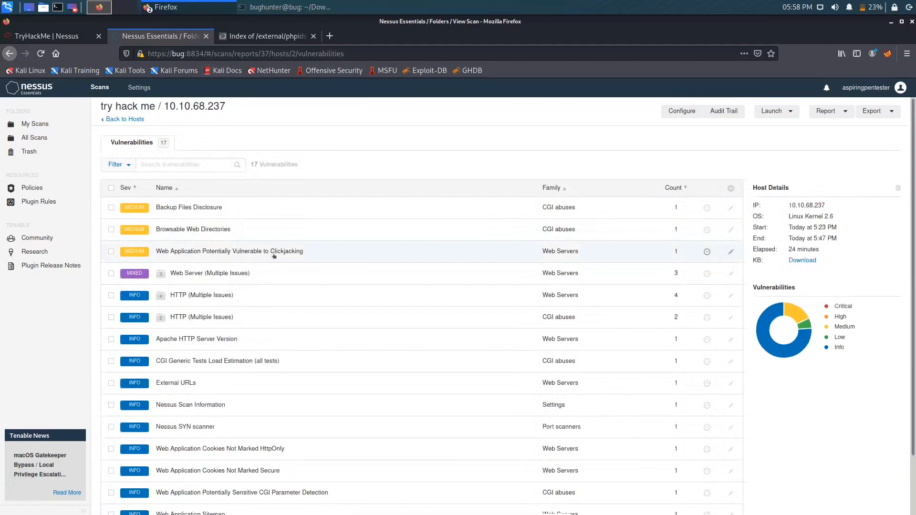
scroll(221, 317, "down", 2)
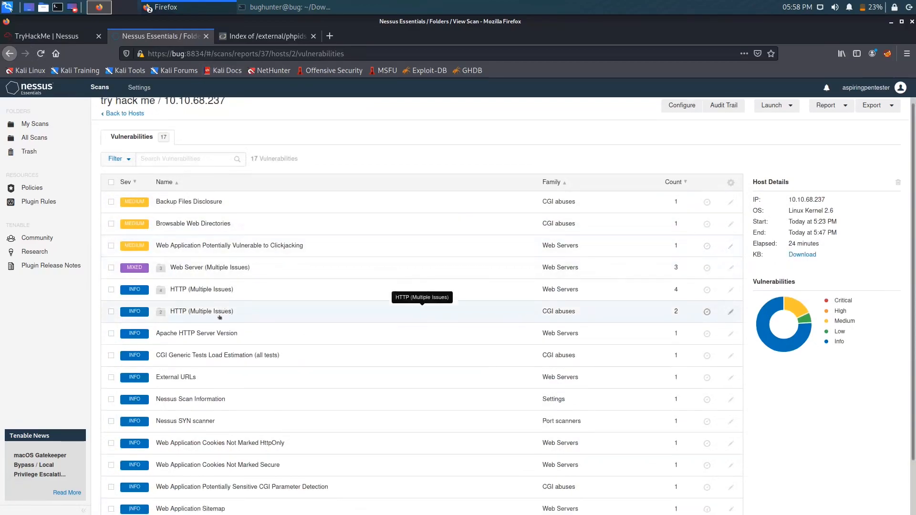
scroll(223, 314, "up", 2)
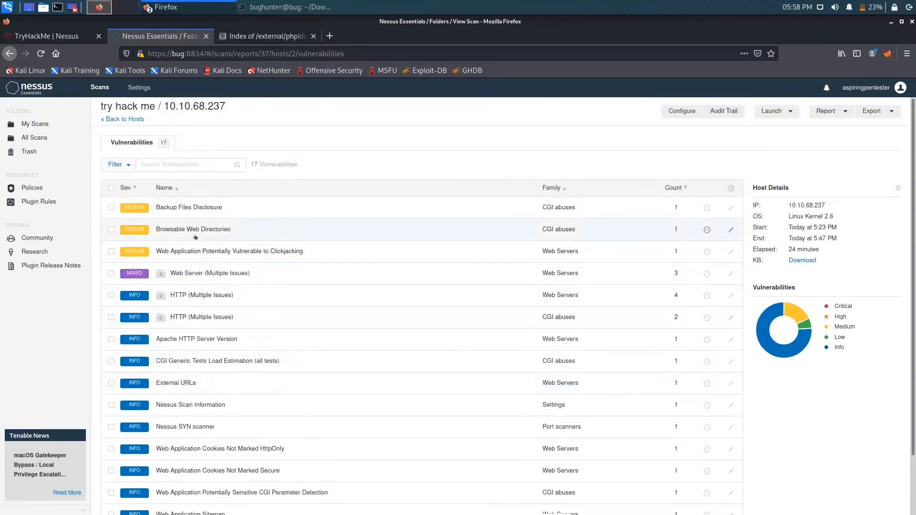
left_click(200, 253)
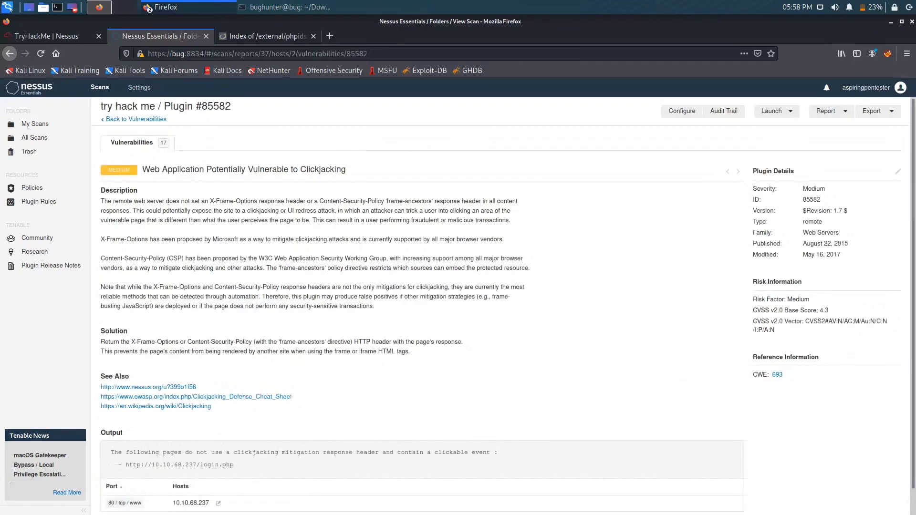
scroll(97, 214, "down", 1)
left_click_drag(97, 214, 163, 209)
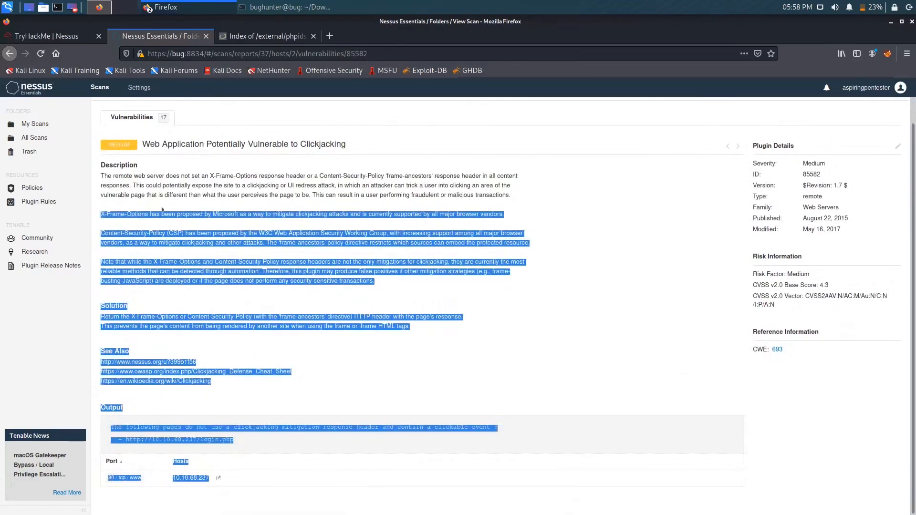
left_click(288, 216)
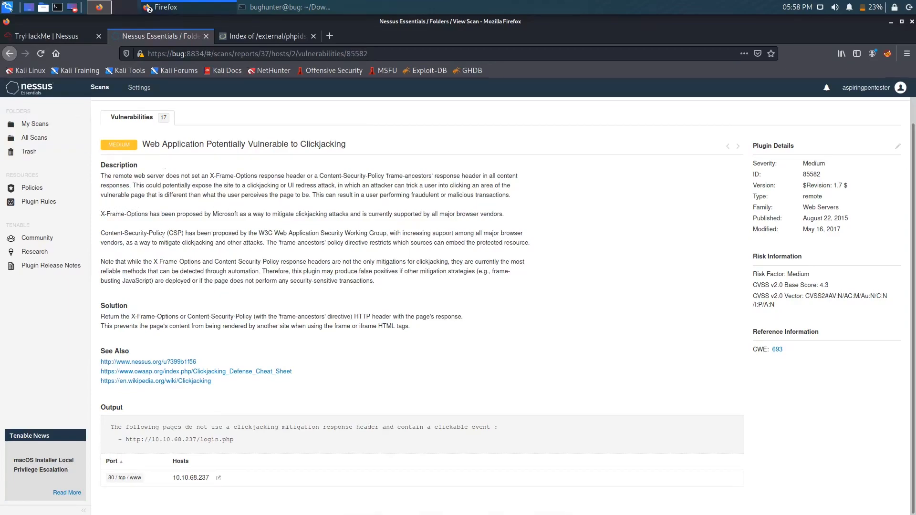
scroll(308, 168, "up", 1)
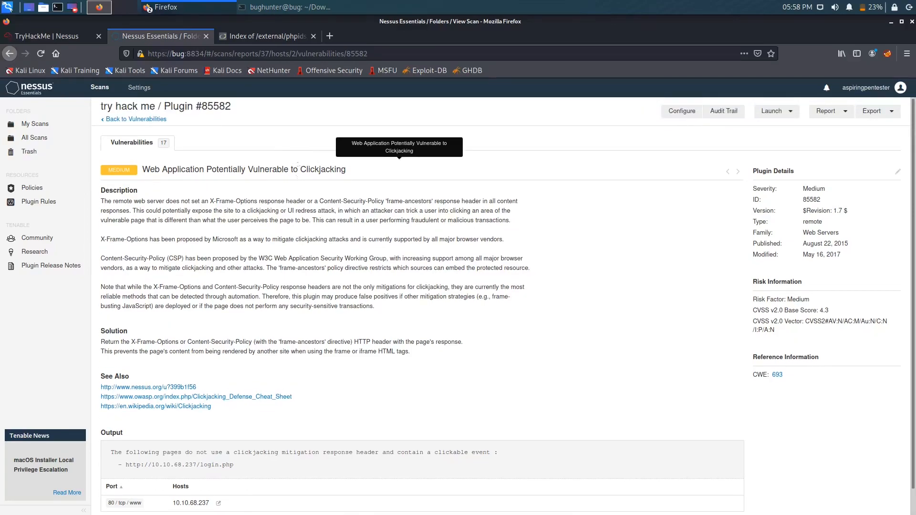
Copy the word "Clickjacking" from the title of the Nessus finding
left_click_drag(300, 170, 337, 169)
left_click_drag(100, 188, 315, 351)
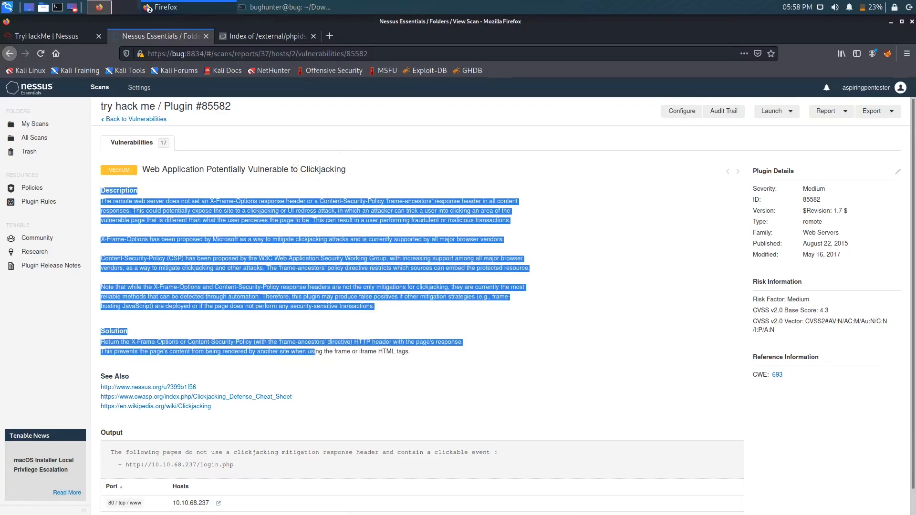
left_click_drag(300, 170, 345, 170)
right_click(334, 171)
left_click(353, 177)
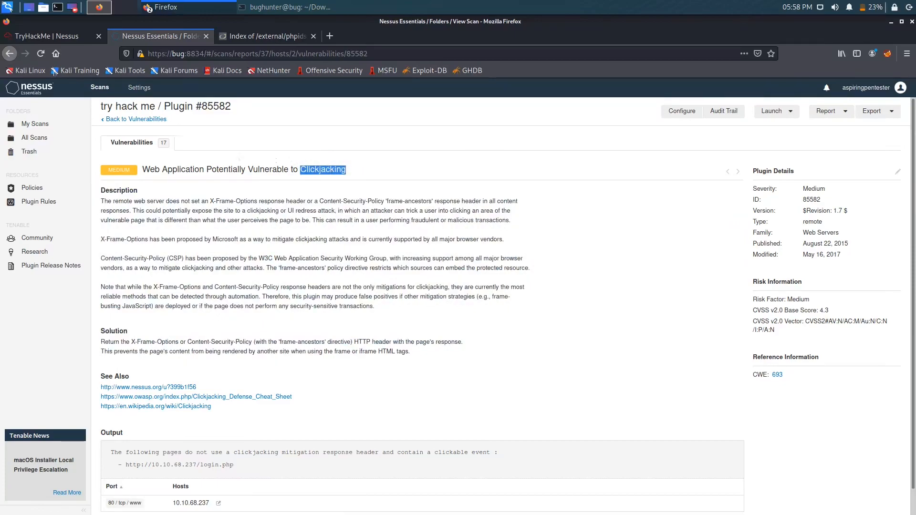
Submit Clickjacking as the TryHackMe answer to the X-Frame-Options question and dismiss the room completion dialog
left_click(46, 36)
left_click(360, 412)
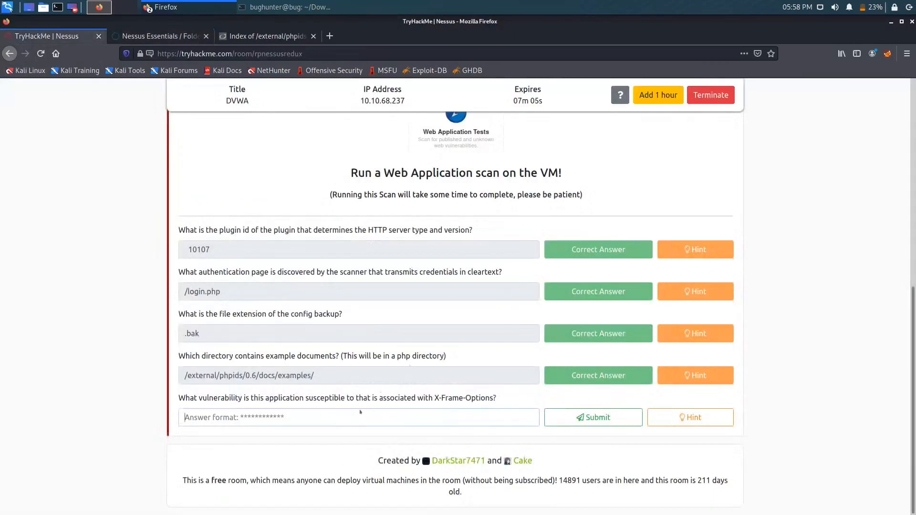
right_click(359, 412)
left_click(377, 351)
left_click(556, 415)
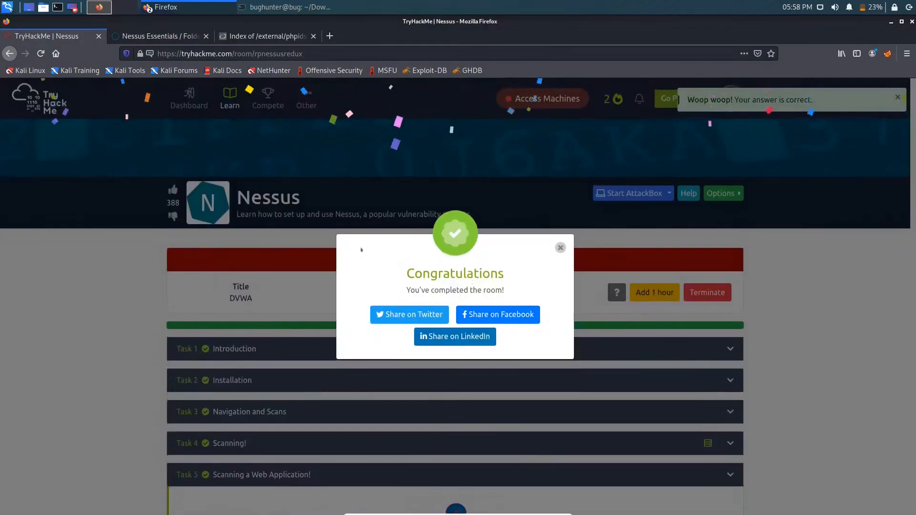
left_click(559, 247)
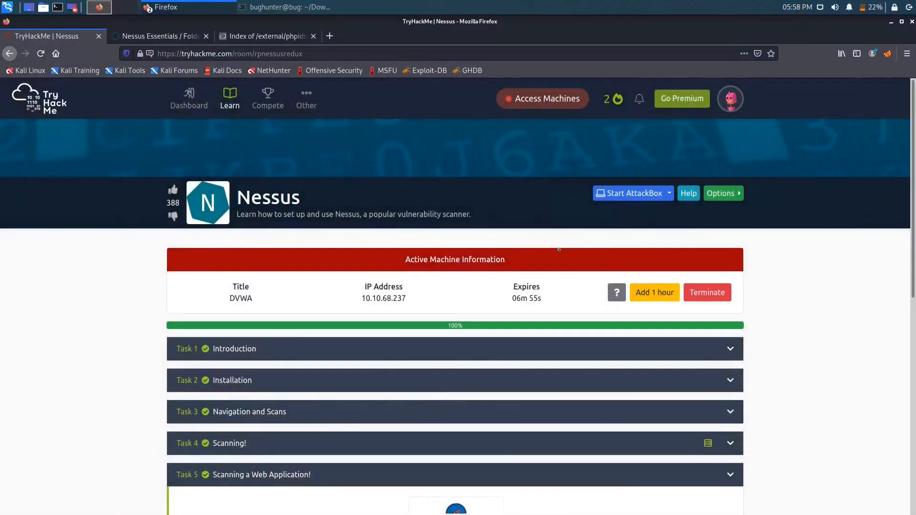